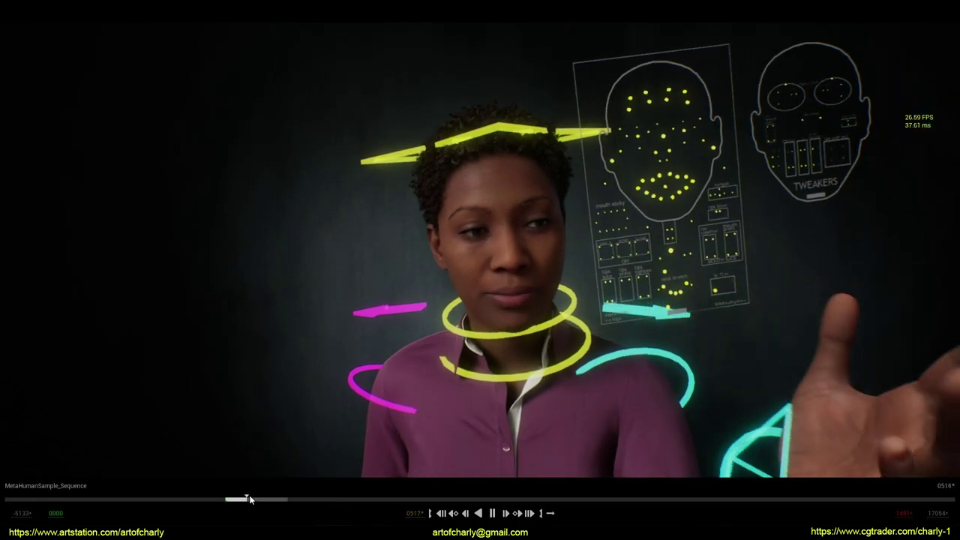
# Step: Scrub the MetaHumanSample_Sequence playhead slightly forward to preview the character animation
pyautogui.moveTo(249, 497); pyautogui.dragTo(254, 497)
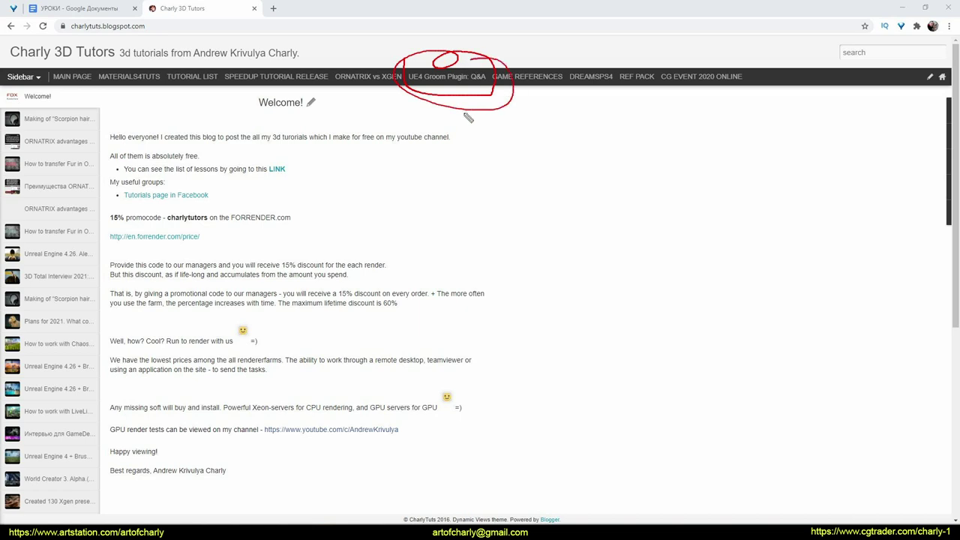
# Step: Open the UE4 Groom Plugin: Q&A page of the Charly 3D Tutors blog and look through its question list
pyautogui.click(450, 78)
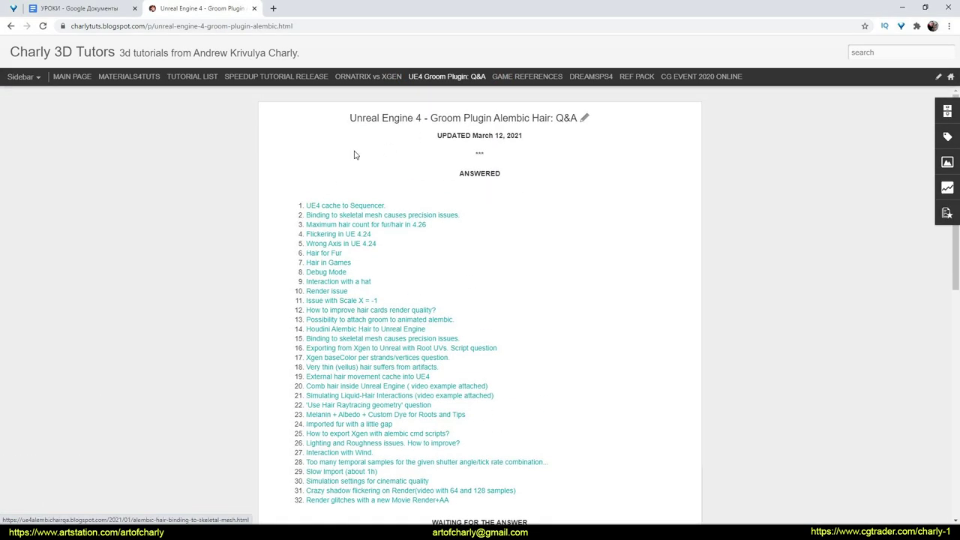
pyautogui.scroll(-8, 375, 188)
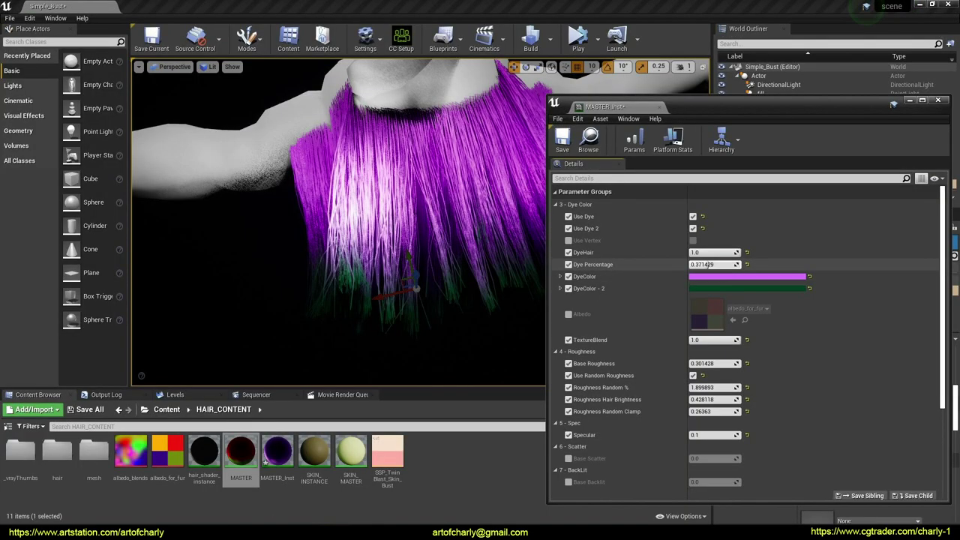
# Step: Lower the Dye Percentage of the MASTER_Inst hair material in Unreal Engine
pyautogui.moveTo(711, 265)
pyautogui.mouseDown()
pyautogui.moveTo(740, 265)
pyautogui.moveTo(697, 265)
pyautogui.mouseUp()
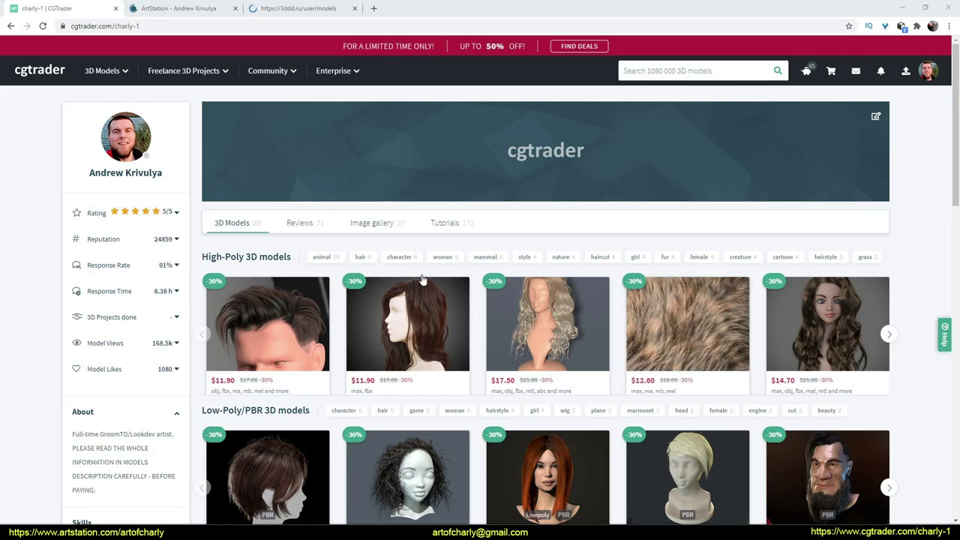
# Step: Browse the 3D models on the CGTrader artist profile and the art posters among the artist's ArtStation prints
pyautogui.scroll(-3, 409, 330)
pyautogui.scroll(1, 397, 297)
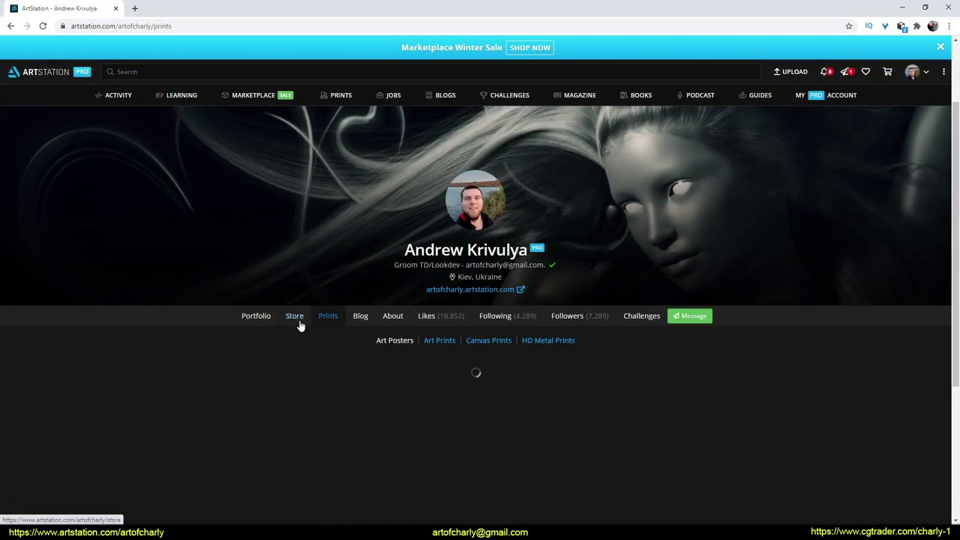
pyautogui.scroll(-10, 266, 345)
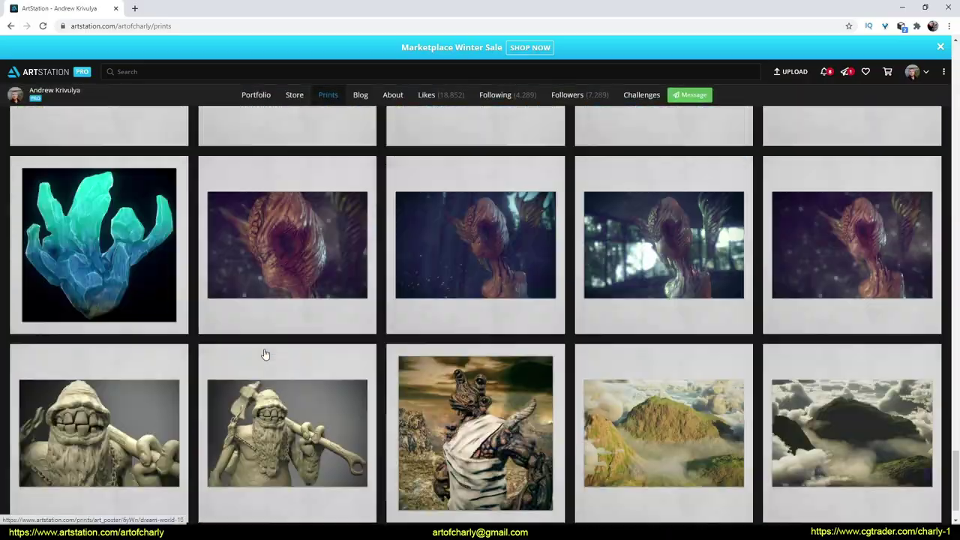
pyautogui.scroll(-5, 266, 354)
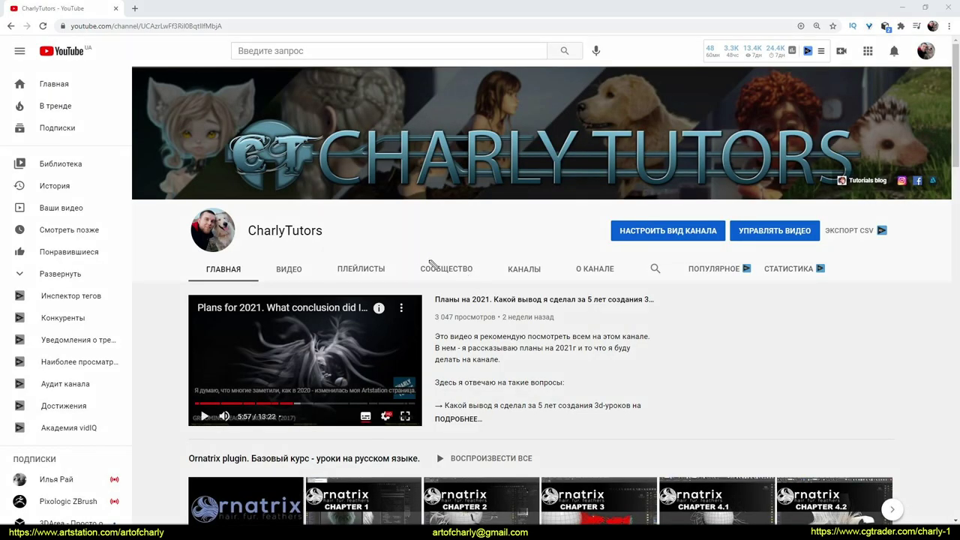
# Step: Open the CharlyTutors YouTube channel's community posts and look through the WIP and schedule announcements
pyautogui.click(453, 274)
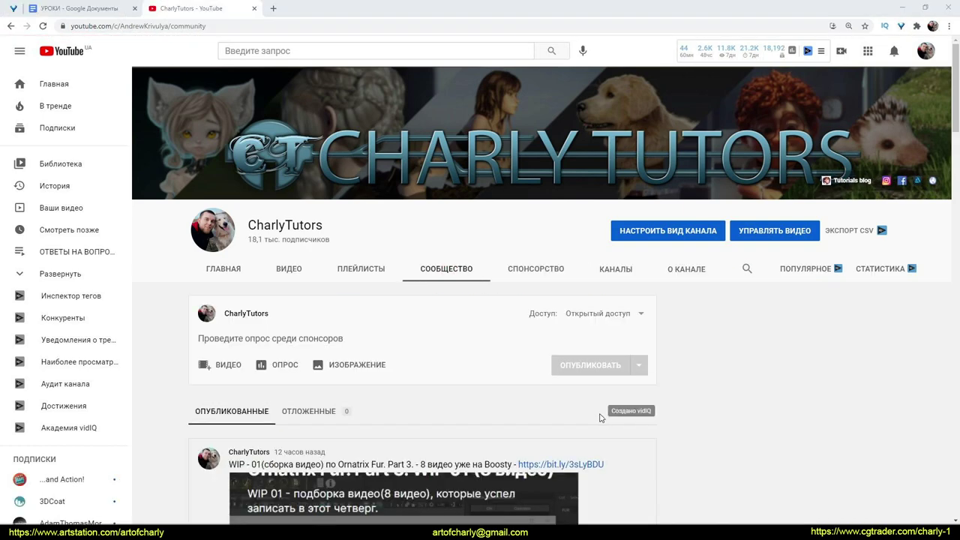
pyautogui.scroll(-7, 600, 414)
pyautogui.scroll(-15, 601, 418)
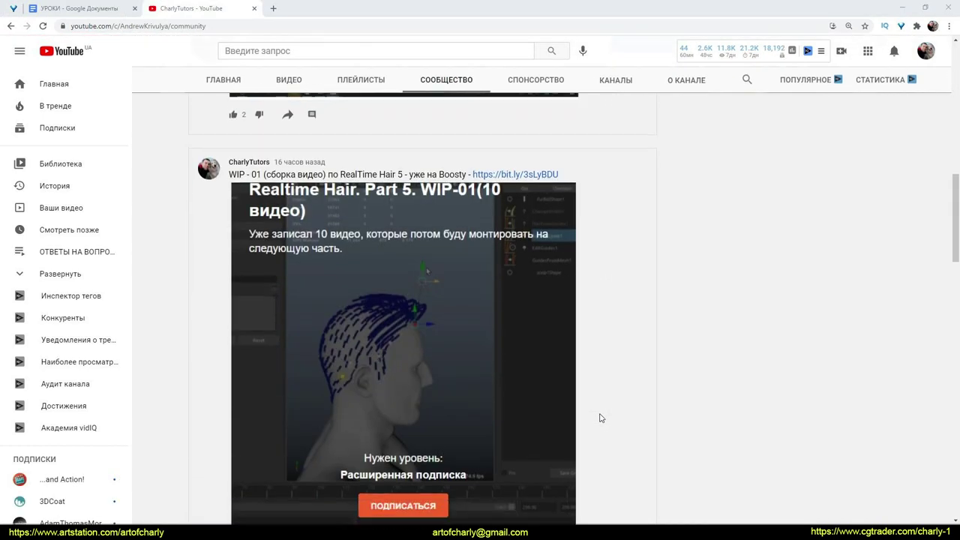
pyautogui.scroll(-15, 600, 418)
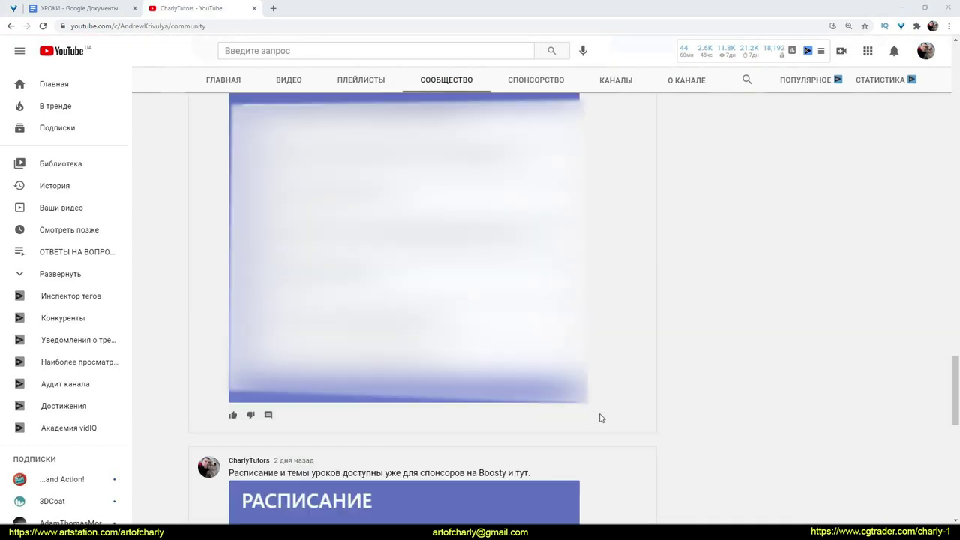
pyautogui.scroll(-15, 600, 418)
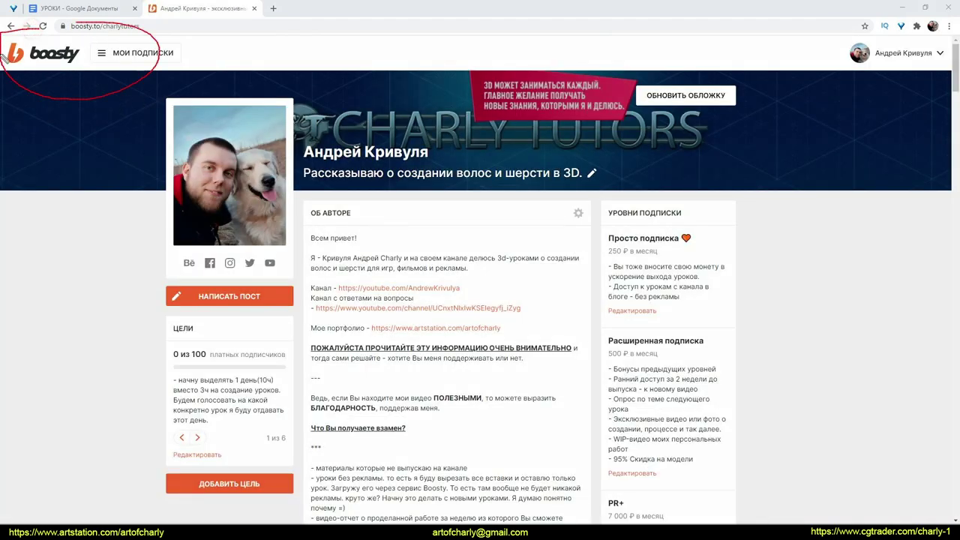
# Step: Review the Boosty charlytutors page, covering the author description, subscription levels and subscriber-only posts
pyautogui.scroll(-10, 481, 234)
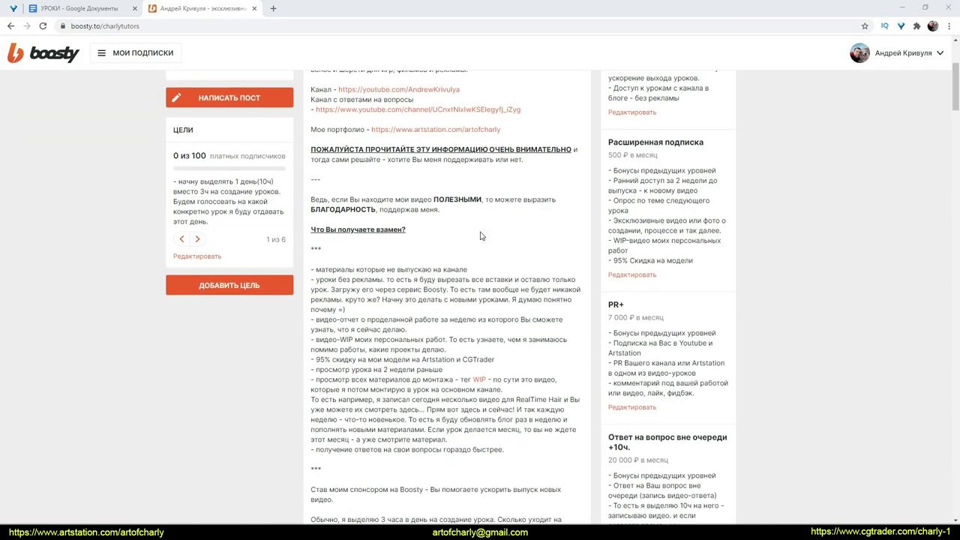
pyautogui.scroll(-7, 482, 235)
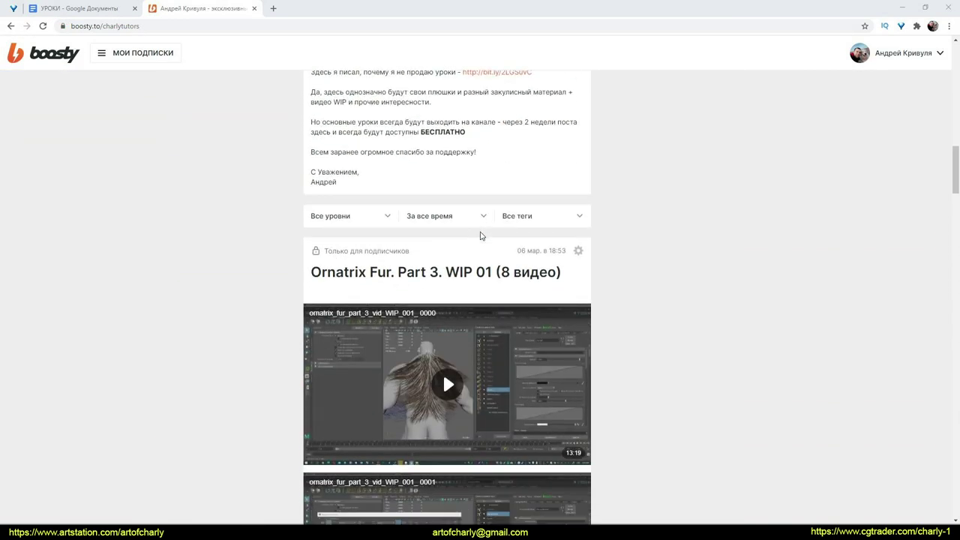
pyautogui.scroll(-7, 530, 243)
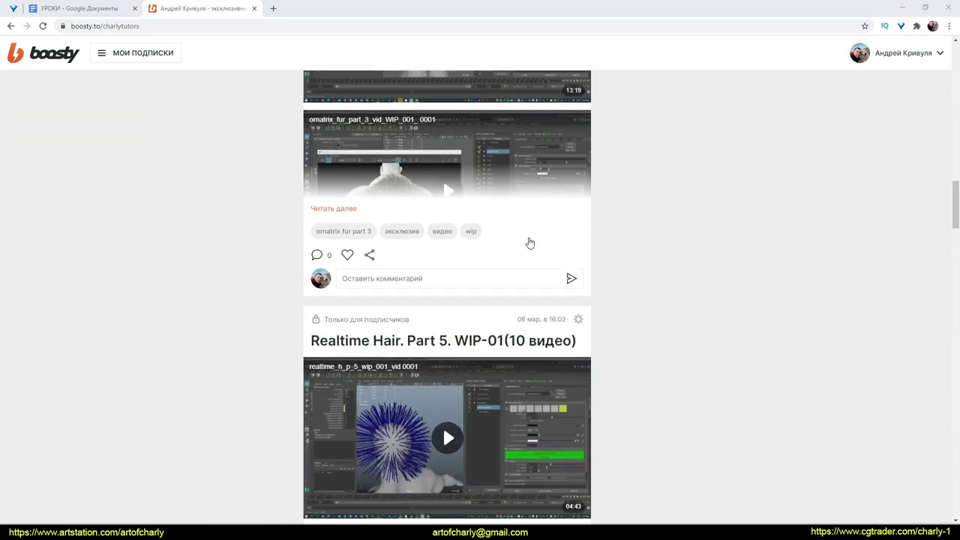
pyautogui.scroll(-10, 530, 242)
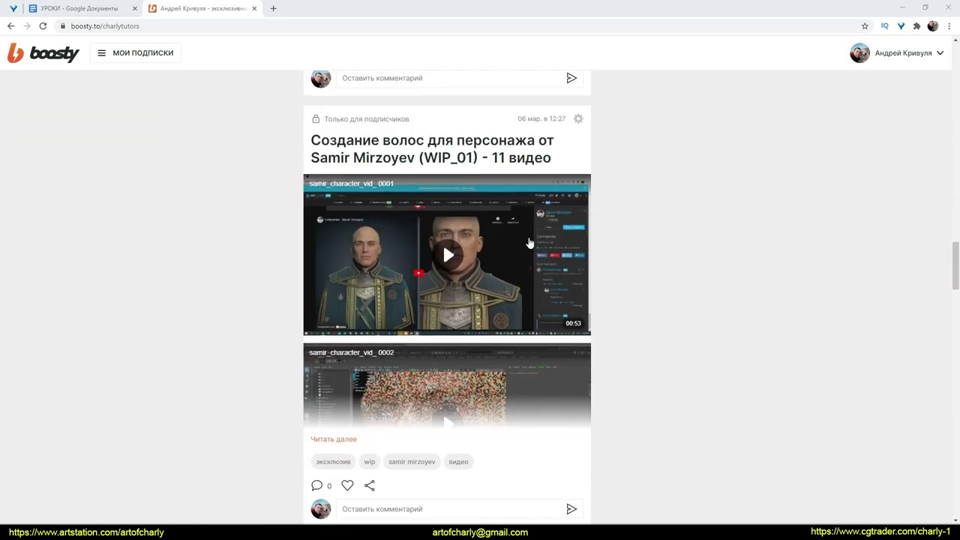
pyautogui.scroll(-12, 530, 242)
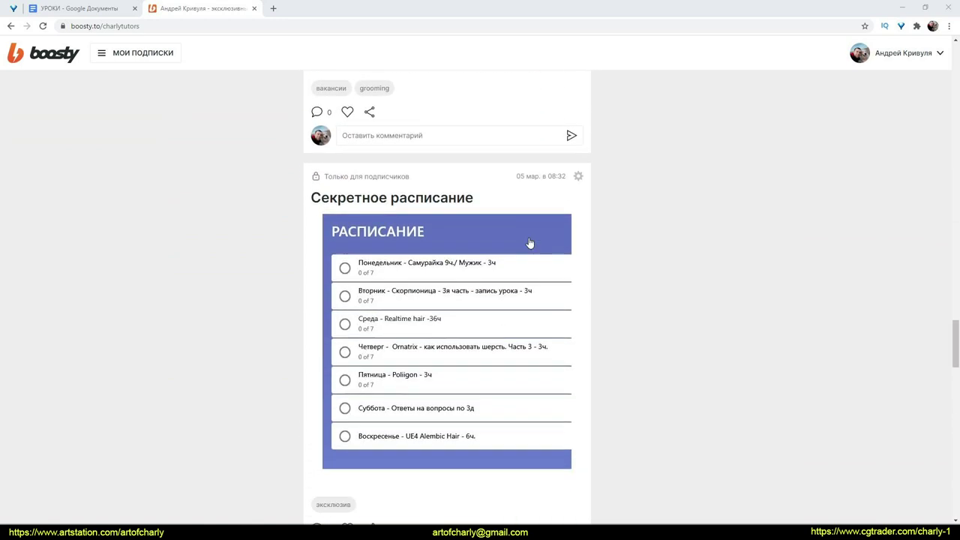
pyautogui.scroll(-12, 527, 240)
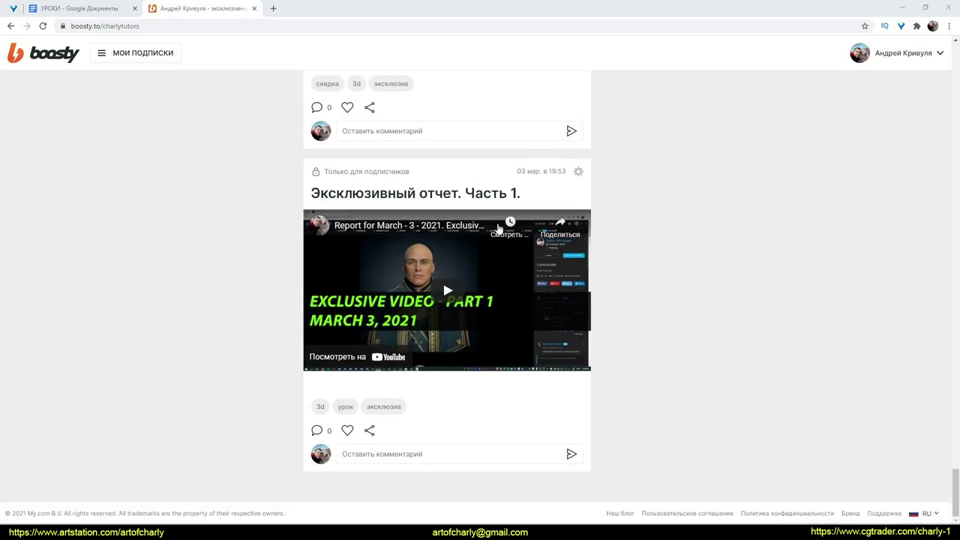
pyautogui.scroll(12, 660, 360)
pyautogui.scroll(15, 654, 370)
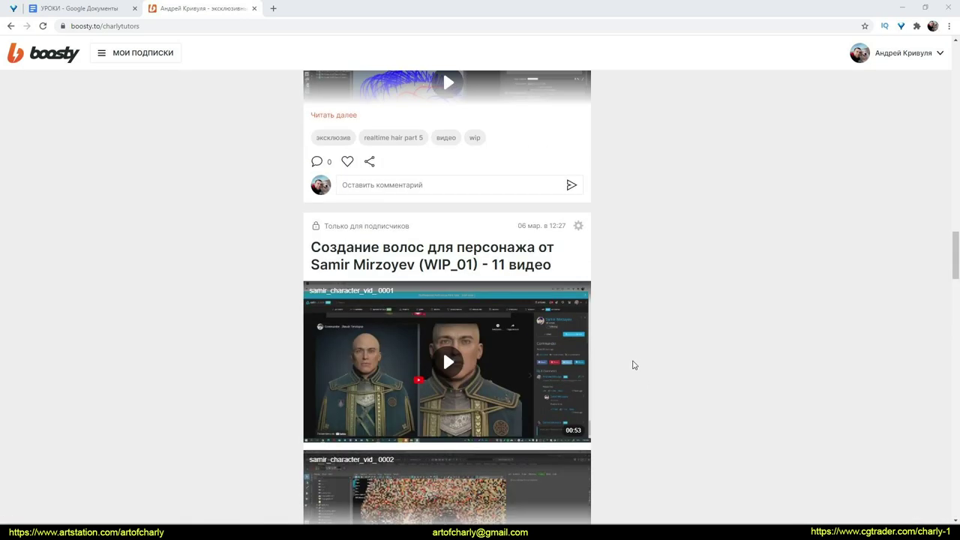
pyautogui.scroll(3, 600, 316)
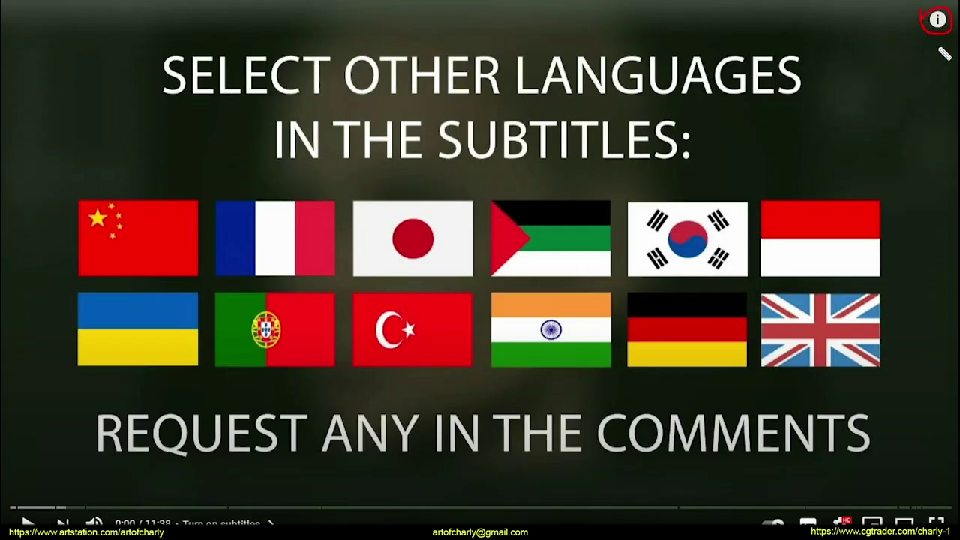
pyautogui.click(937, 21)
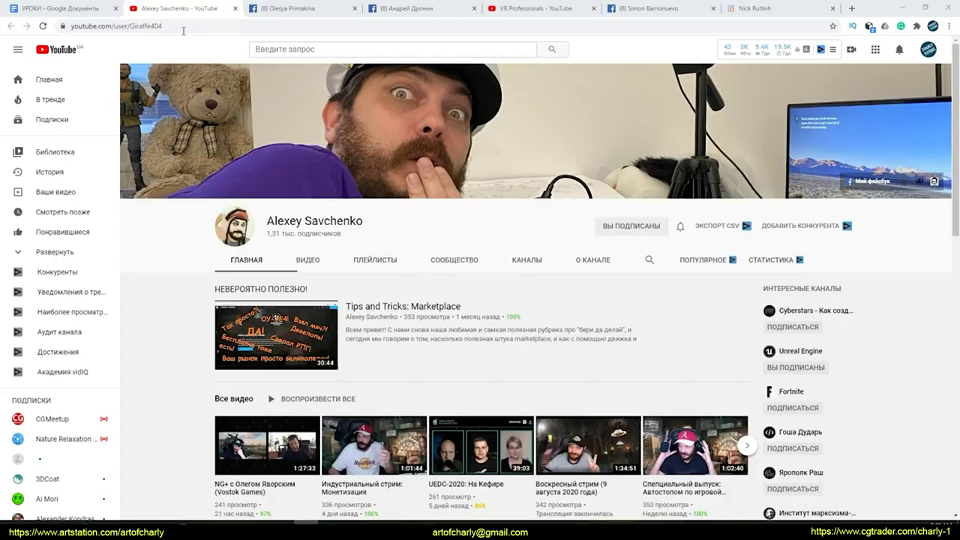
# Step: Preview the open pages in turn: the game-industry YouTube channel, two Facebook profiles and the VR Professionals channel
pyautogui.click(183, 10)
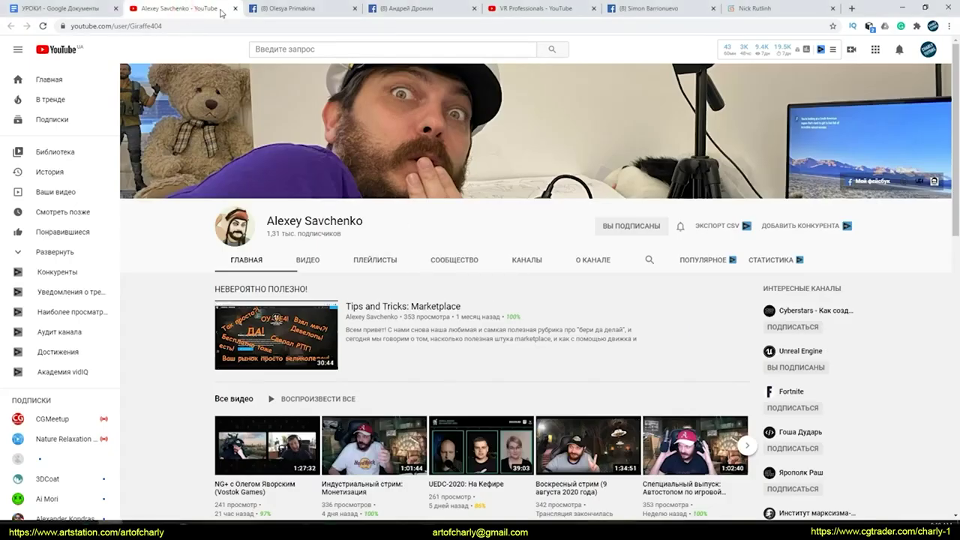
pyautogui.click(315, 8)
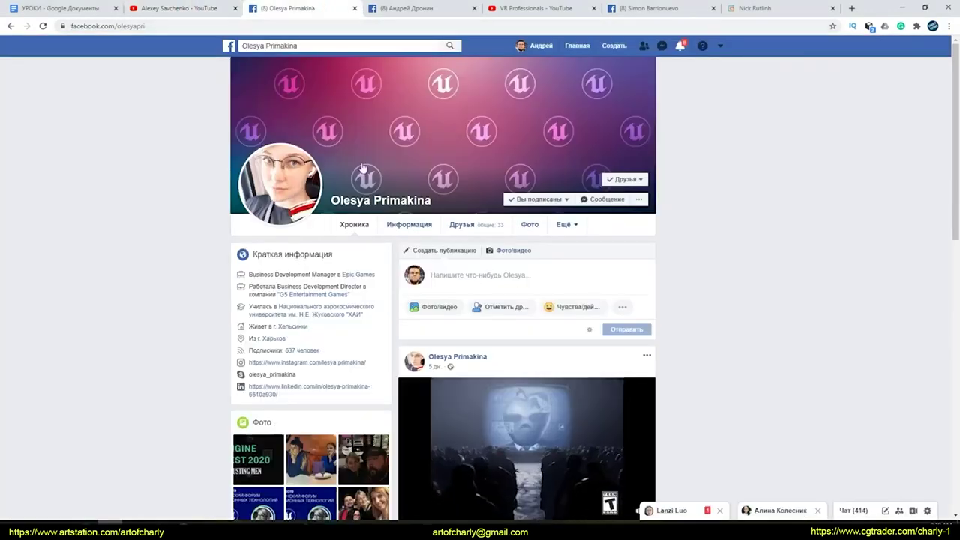
pyautogui.click(395, 8)
pyautogui.click(537, 8)
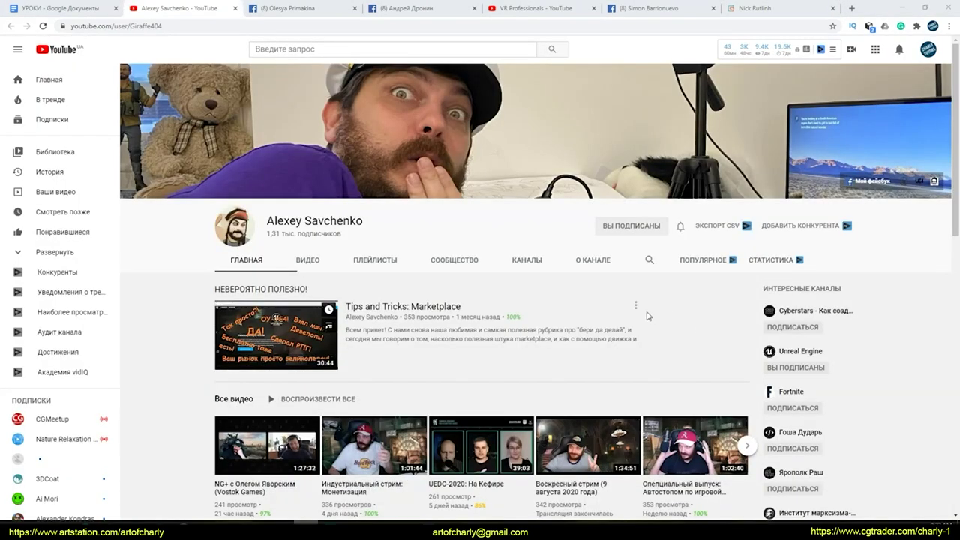
# Step: Examine the home page of the game-industry YouTube channel, including its NG+, Tip and Tricks and popular video sections
pyautogui.scroll(-3, 397, 227)
pyautogui.scroll(3, 383, 225)
pyautogui.moveTo(180, 25); pyautogui.dragTo(236, 26)
pyautogui.scroll(-5, 616, 281)
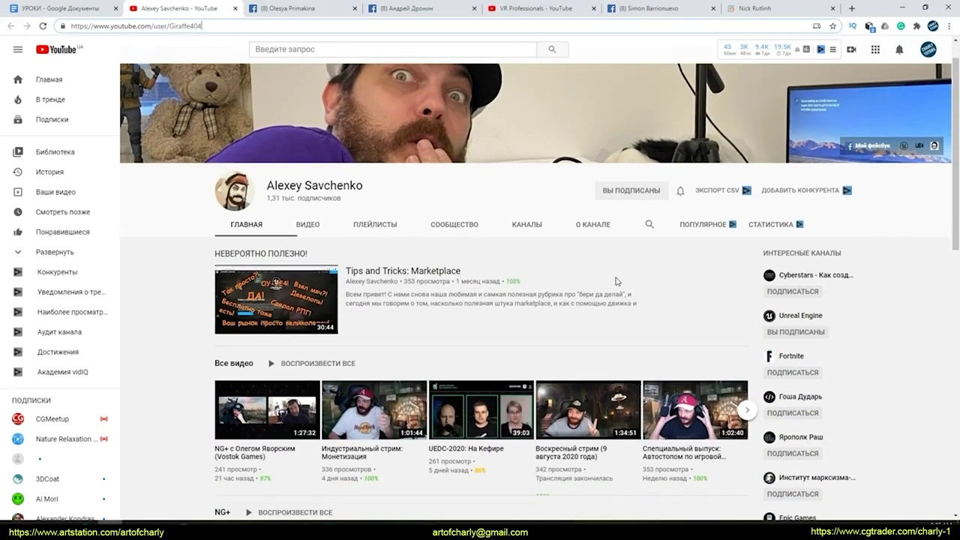
pyautogui.scroll(-3, 616, 281)
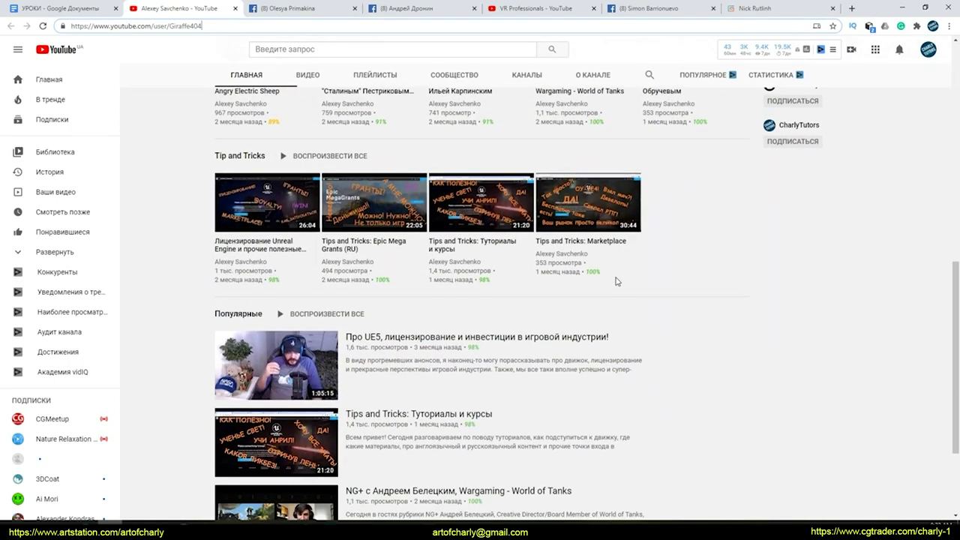
pyautogui.scroll(1, 501, 318)
pyautogui.scroll(3, 501, 318)
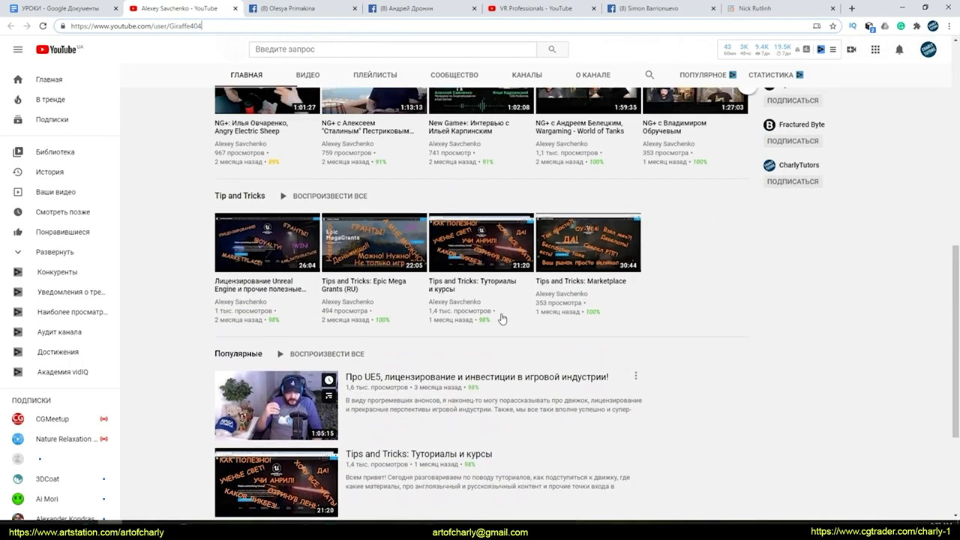
pyautogui.scroll(5, 501, 318)
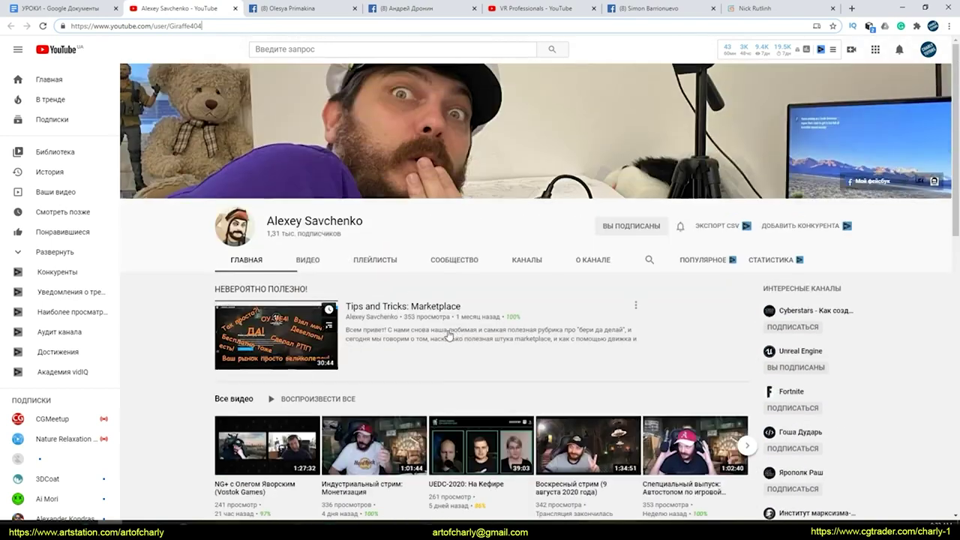
# Step: Open the YouTube channel's full list of uploaded videos and browse through it
pyautogui.click(309, 259)
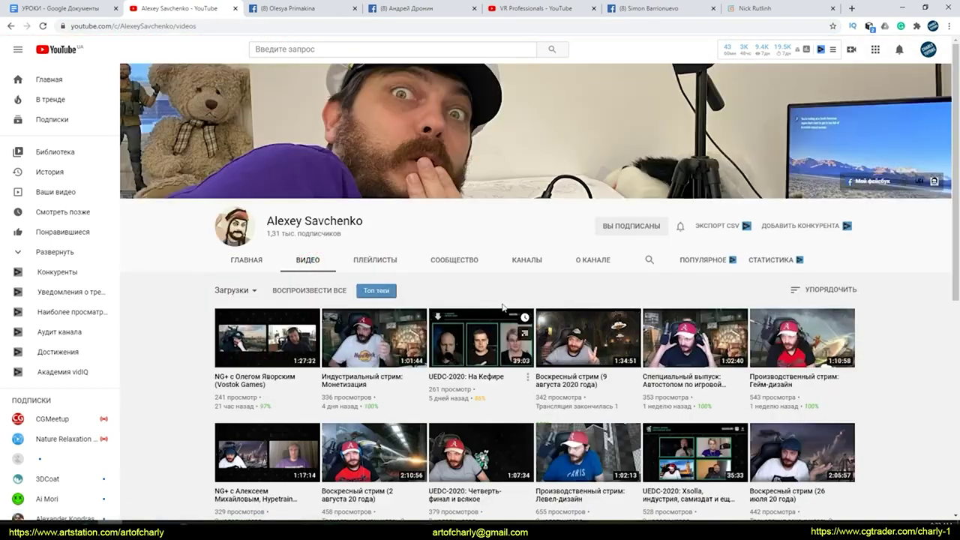
pyautogui.scroll(-5, 622, 369)
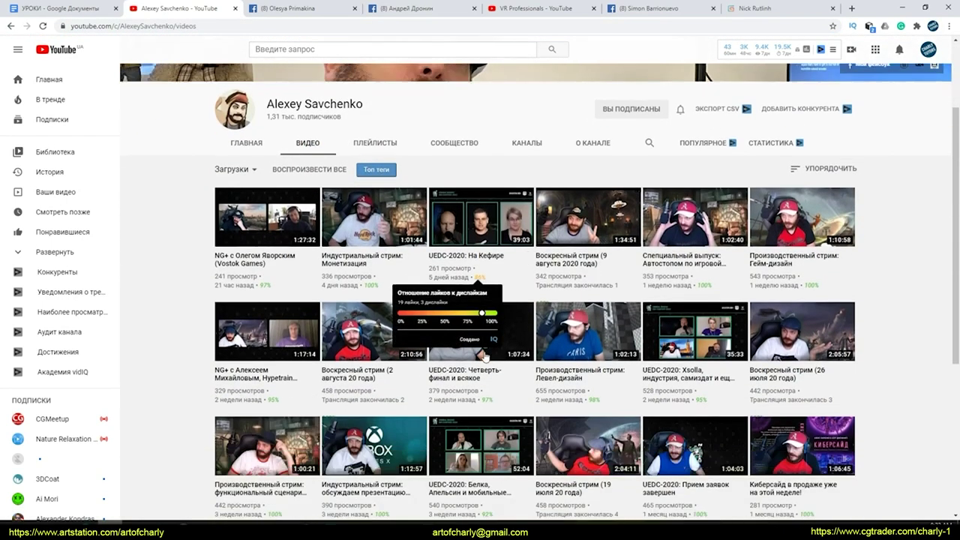
pyautogui.scroll(-5, 486, 358)
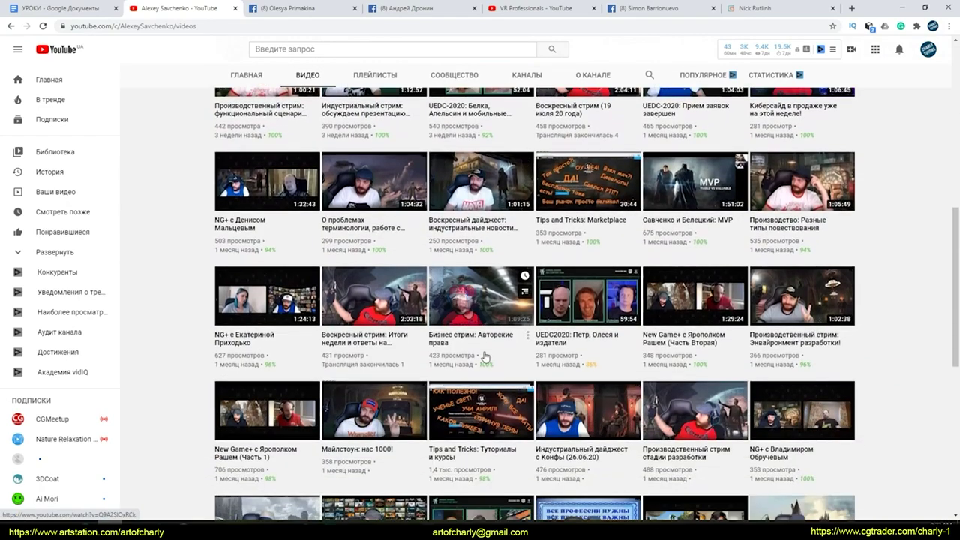
# Step: Switch to the Facebook profile of the Epic Games business development manager and look through its posts
pyautogui.hotkey('ctrl', 'Tab')
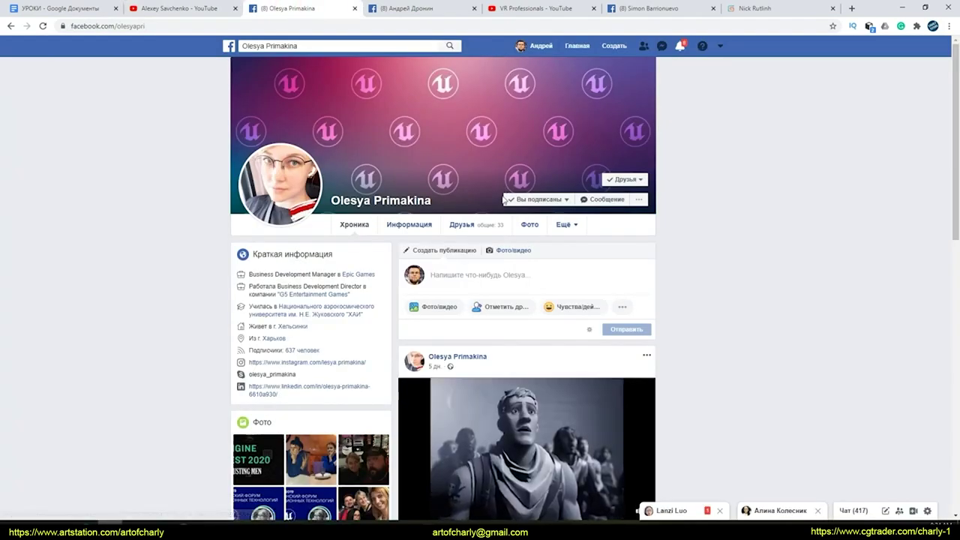
pyautogui.scroll(-3, 503, 200)
pyautogui.scroll(-4, 503, 199)
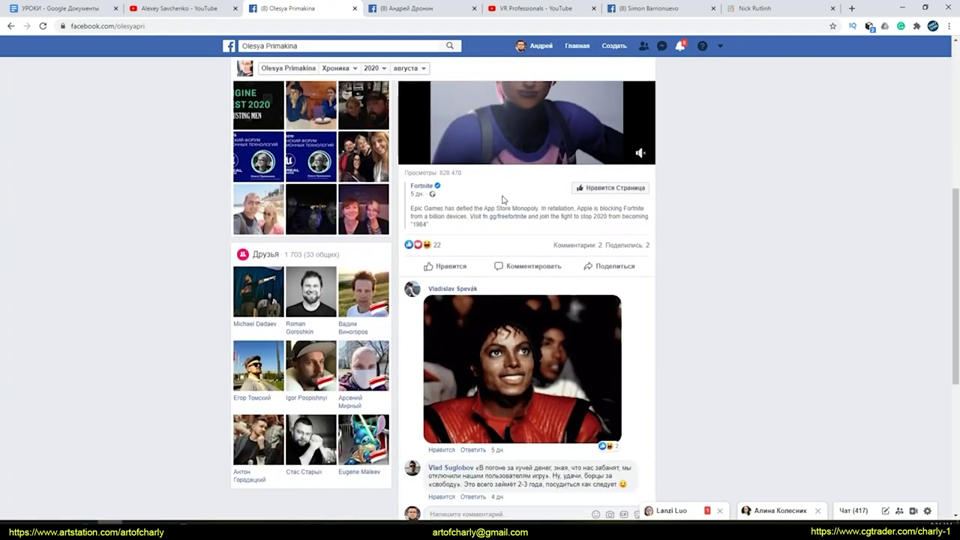
pyautogui.scroll(3, 502, 199)
pyautogui.scroll(4, 502, 201)
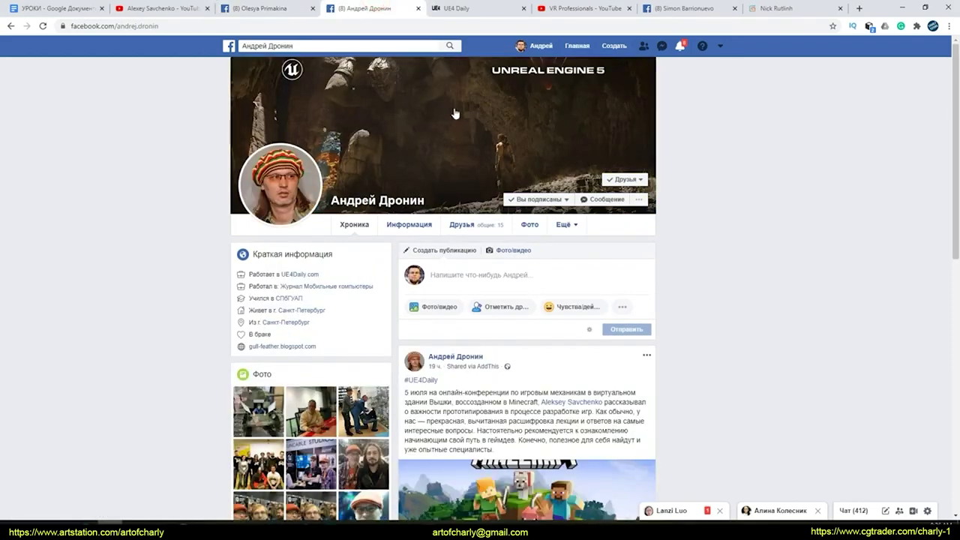
# Step: Switch to the UE4 Daily site and browse the articles on its front page
pyautogui.click(480, 8)
pyautogui.scroll(-2, 473, 108)
pyautogui.scroll(-8, 473, 104)
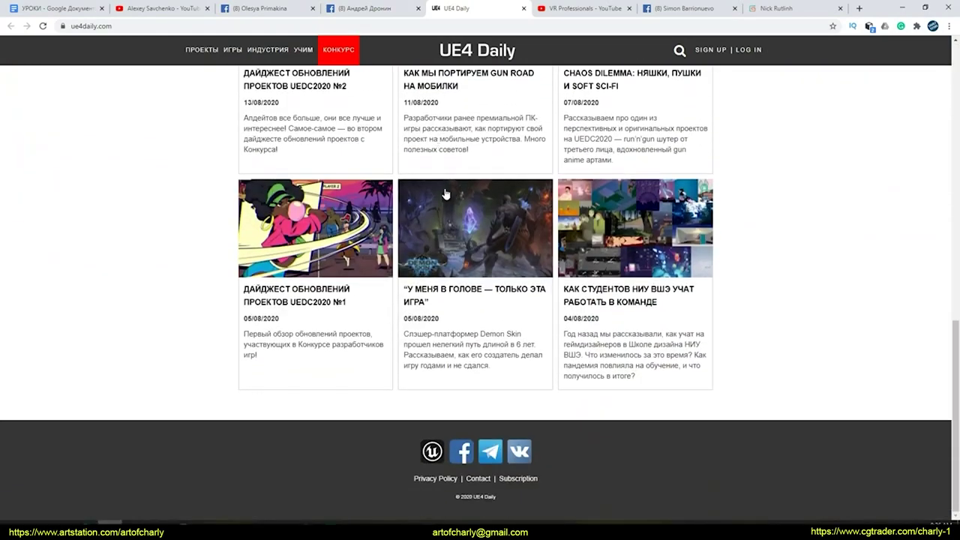
pyautogui.scroll(2, 469, 272)
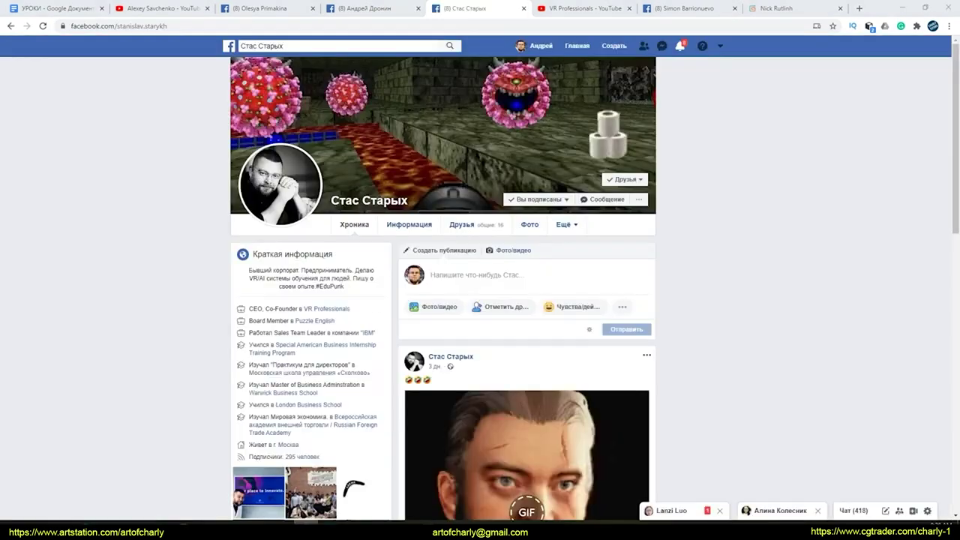
# Step: Switch to the VR Professionals YouTube channel and look over its home page
pyautogui.click(563, 9)
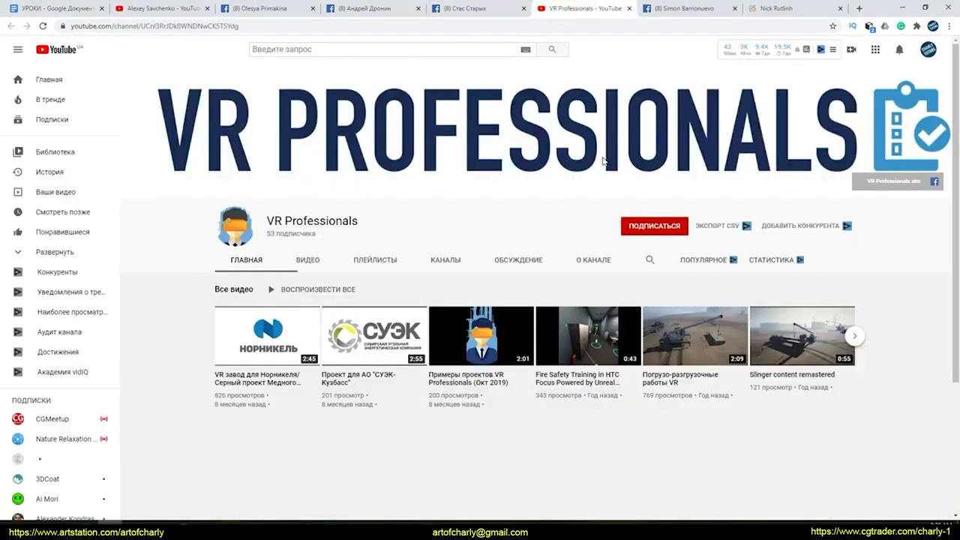
pyautogui.scroll(-2, 562, 197)
pyautogui.scroll(2, 559, 232)
# Step: View the next Facebook profile, switch to the 3D character artist's Gumroad store, highlight the artist's name and look over the products
pyautogui.hotkey('ctrl', 'Tab')
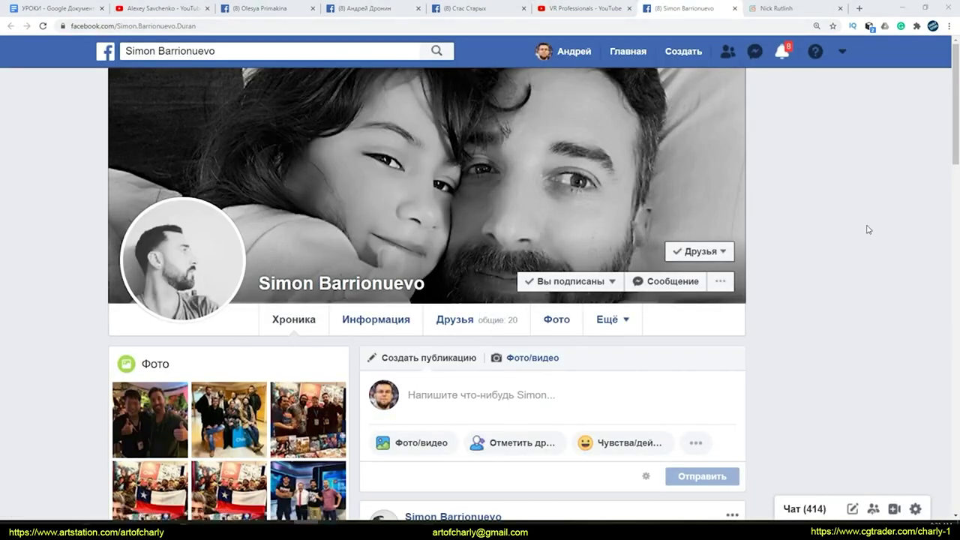
pyautogui.hotkey('ctrl', 'Tab')
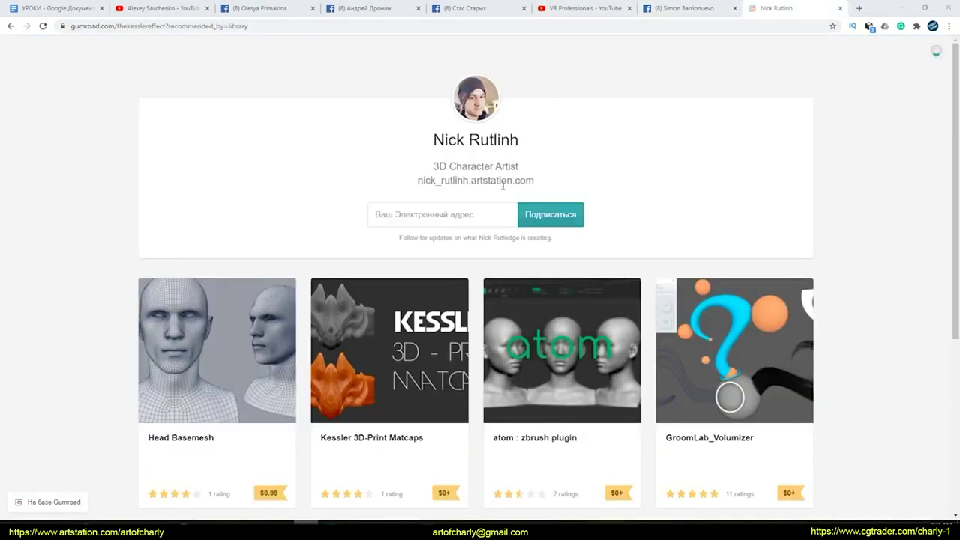
pyautogui.moveTo(395, 156); pyautogui.dragTo(635, 146)
pyautogui.scroll(-3, 654, 150)
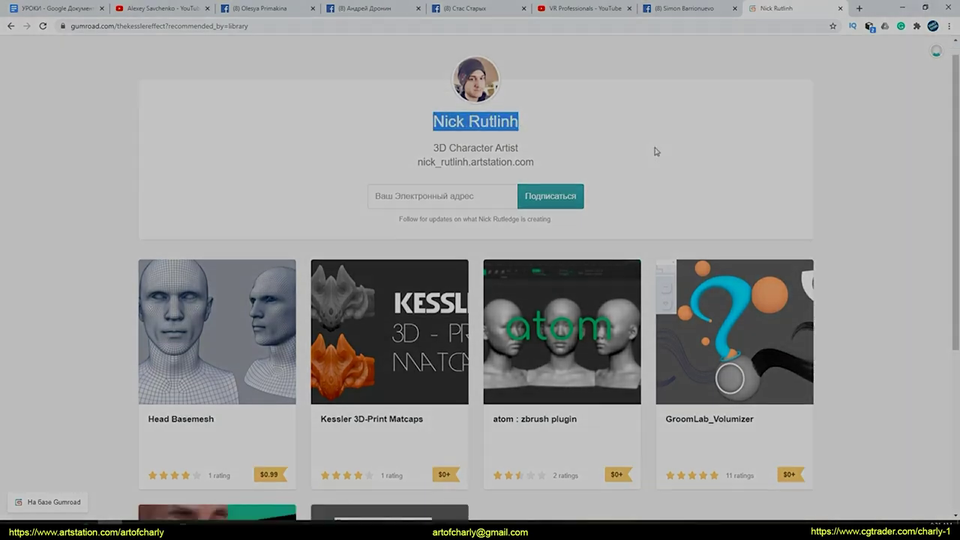
pyautogui.click(261, 319)
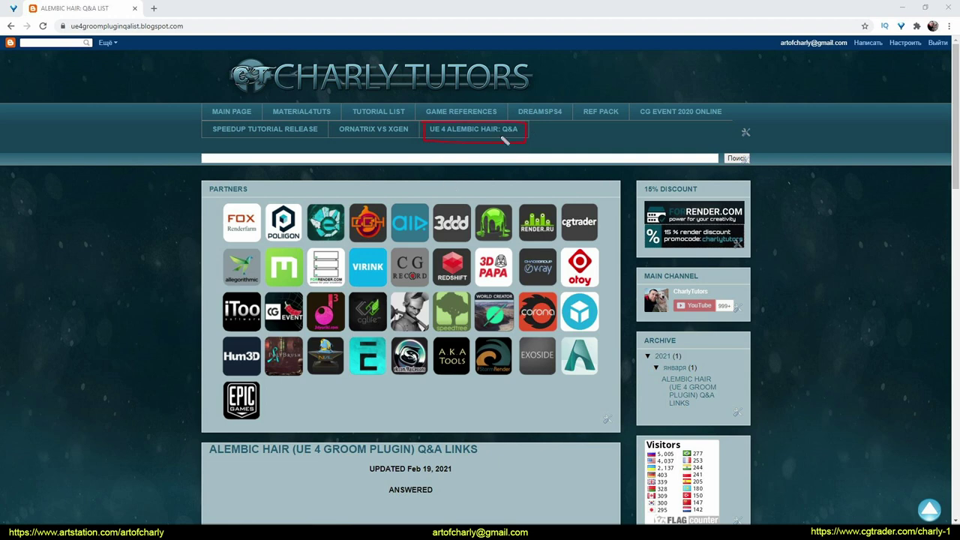
# Step: Open the UE4 Alembic Hair Q&A page and examine its answered questions, waiting questions and video playlist
pyautogui.click(473, 132)
pyautogui.scroll(-5, 450, 138)
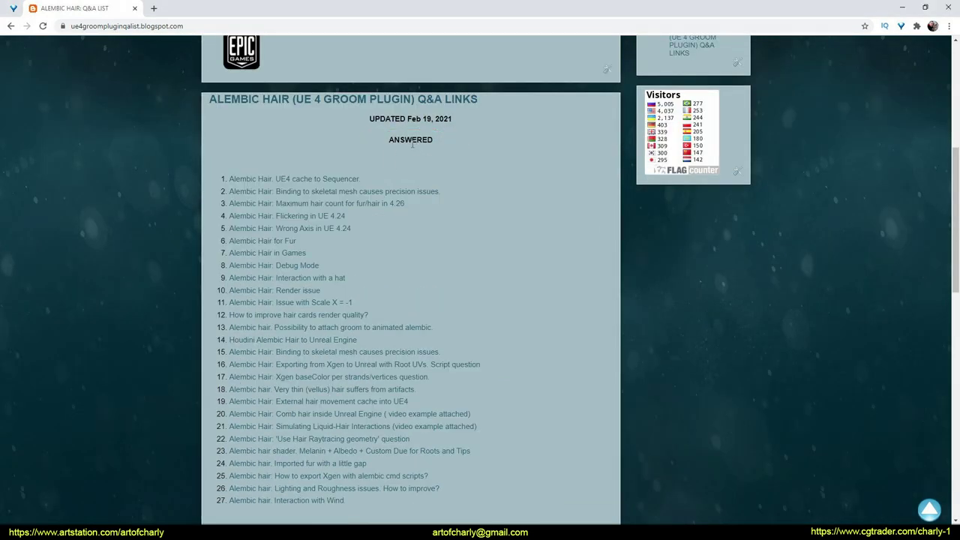
pyautogui.scroll(-5, 412, 142)
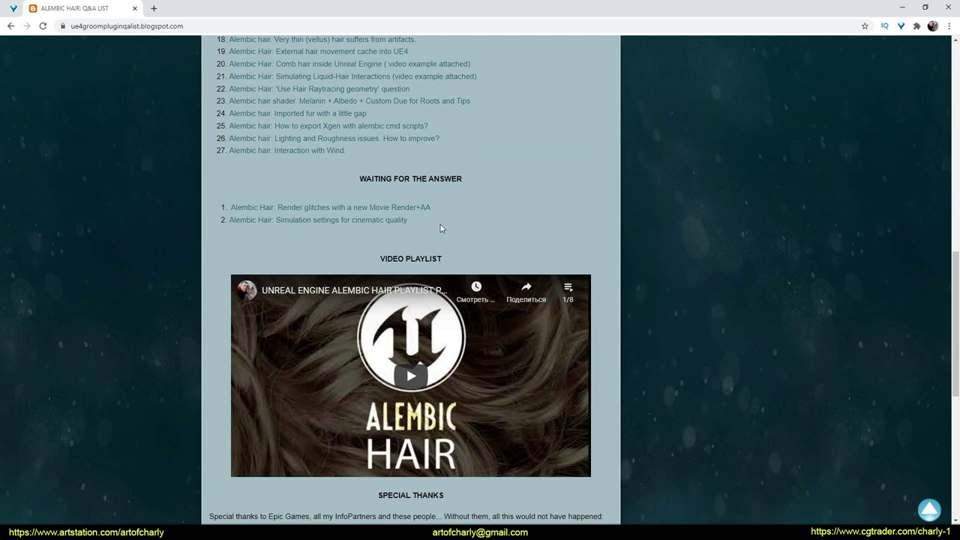
pyautogui.scroll(4, 492, 240)
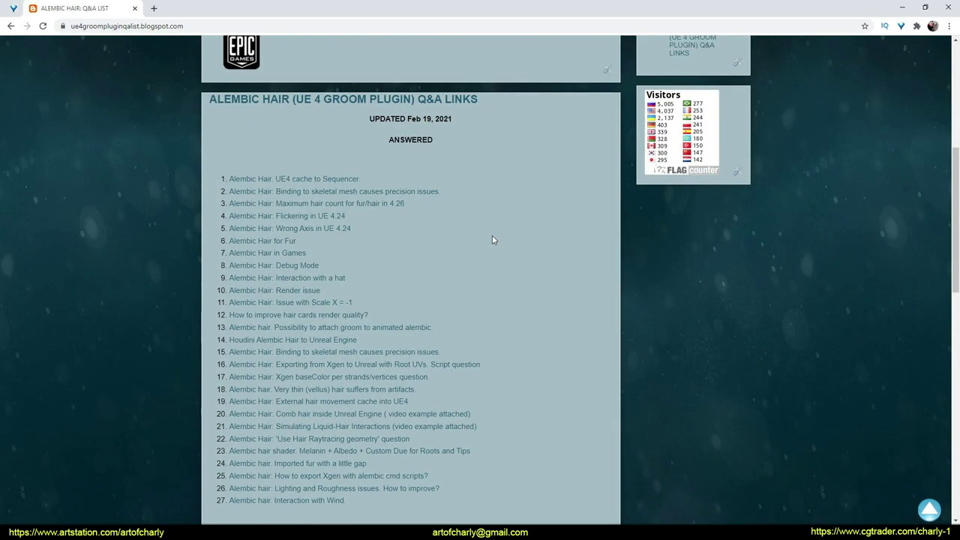
pyautogui.scroll(-3, 492, 236)
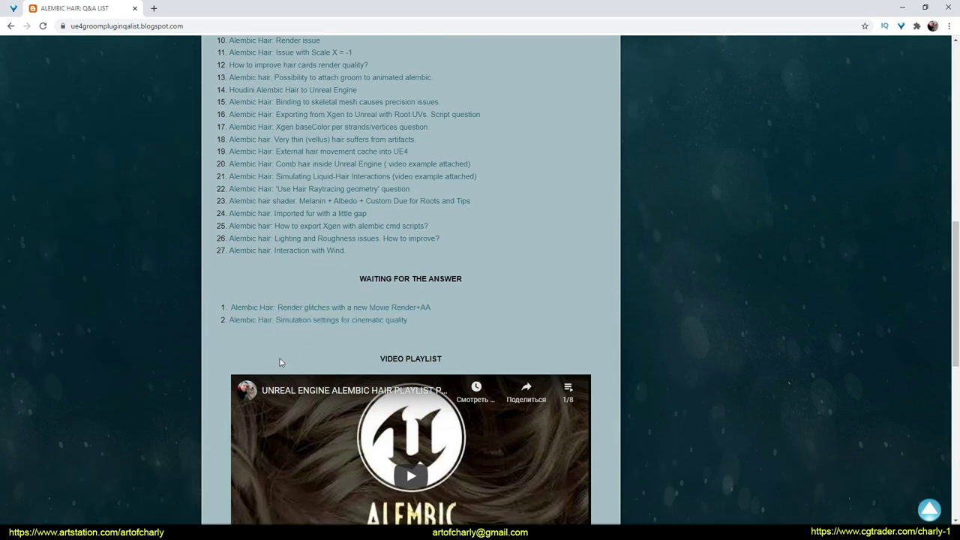
pyautogui.scroll(3, 278, 364)
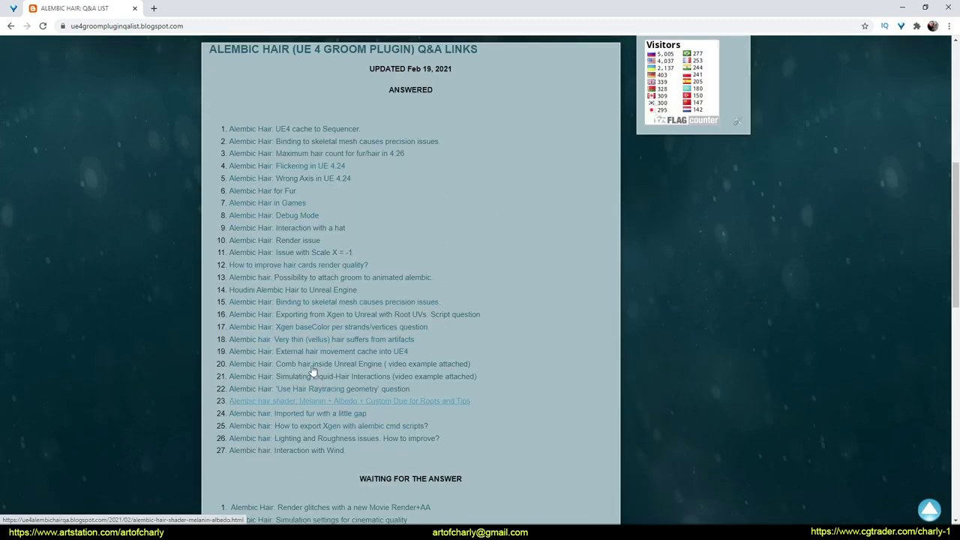
pyautogui.scroll(-1, 318, 355)
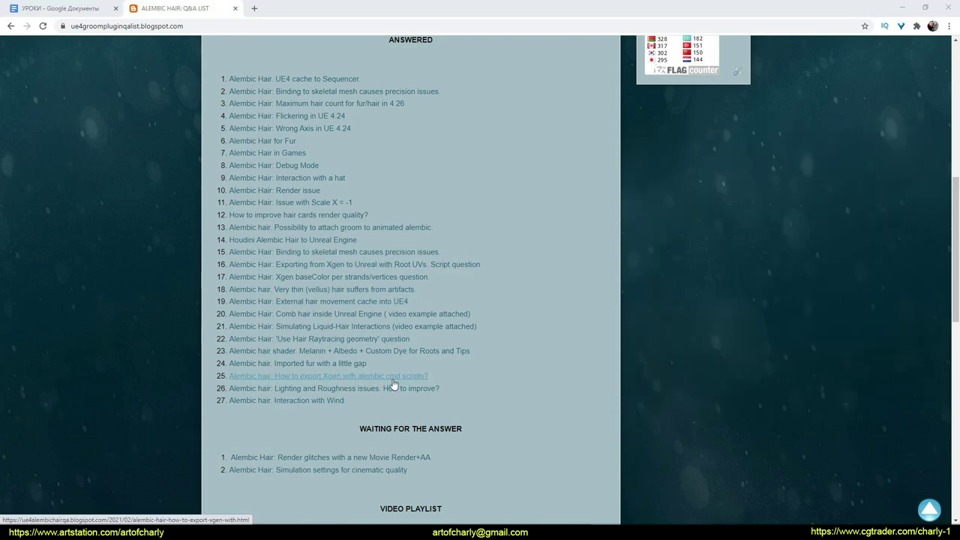
# Step: Open the answer on exporting Xgen with alembic cmd scripts, look through the whole article and close it
pyautogui.click(390, 378)
pyautogui.scroll(-15, 268, 315)
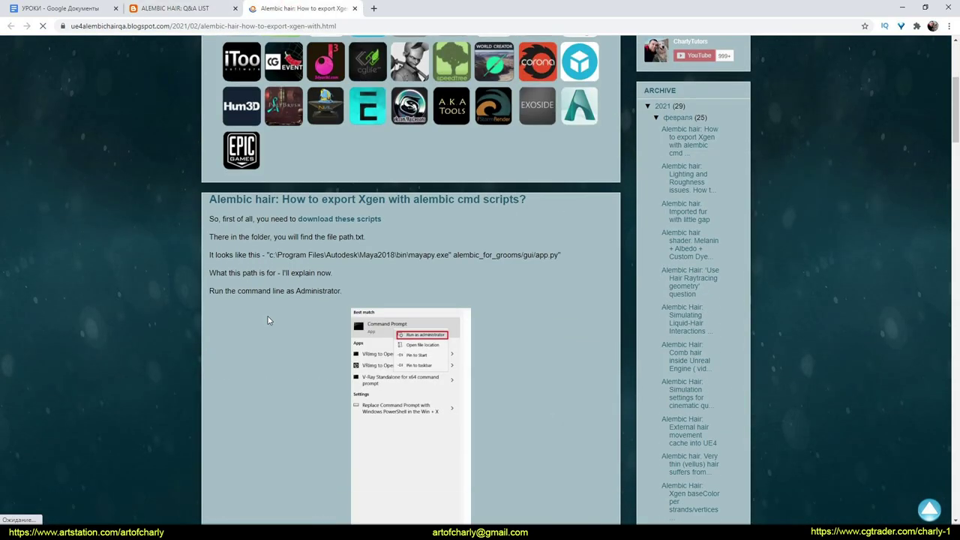
pyautogui.scroll(-18, 267, 312)
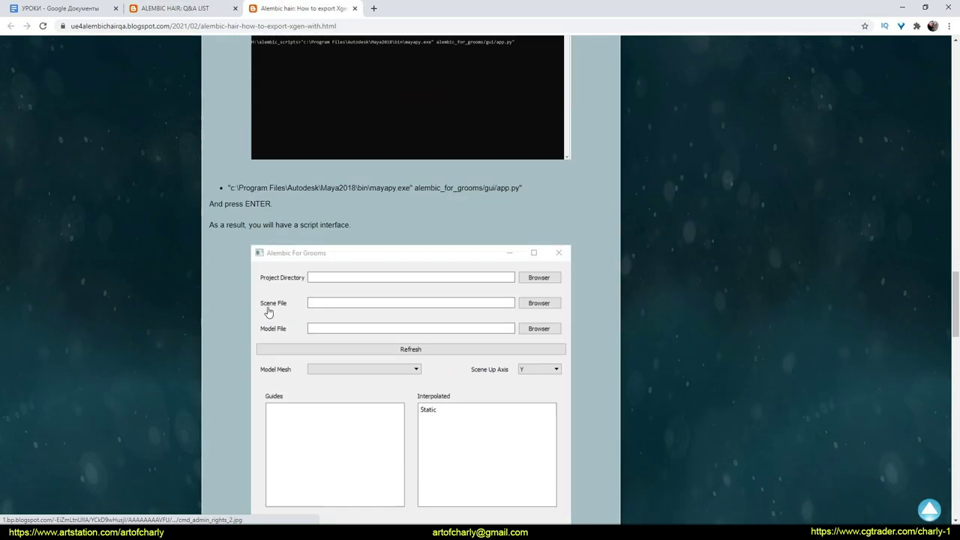
pyautogui.scroll(-4, 445, 210)
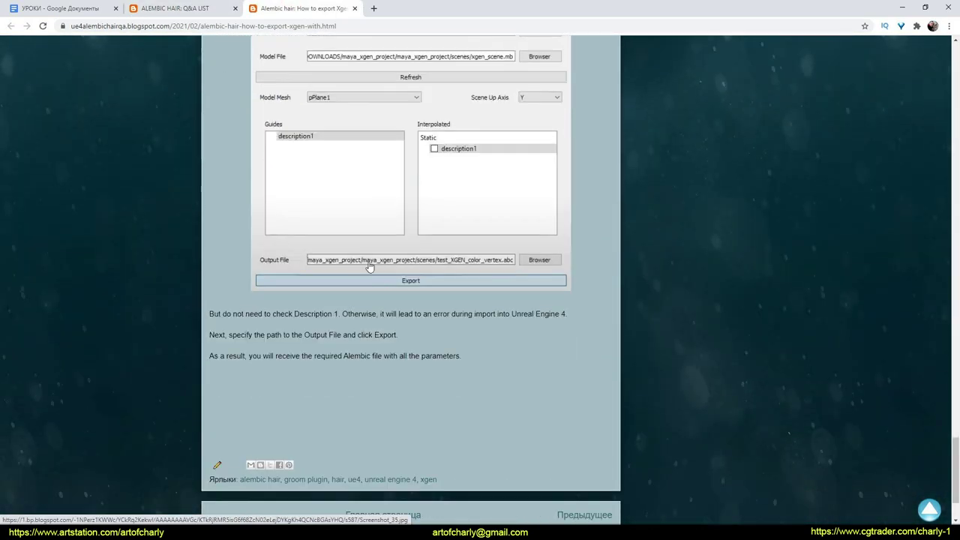
pyautogui.scroll(20, 332, 322)
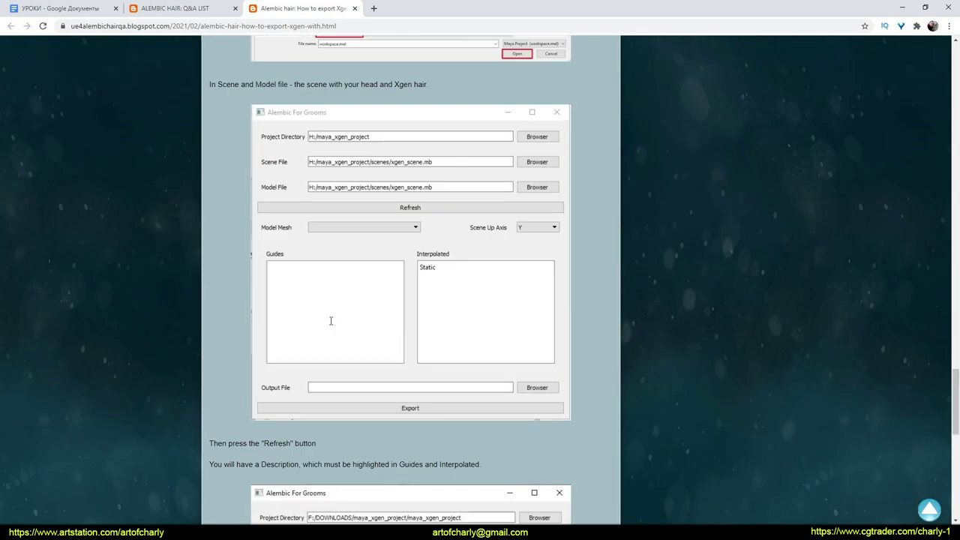
pyautogui.scroll(15, 324, 340)
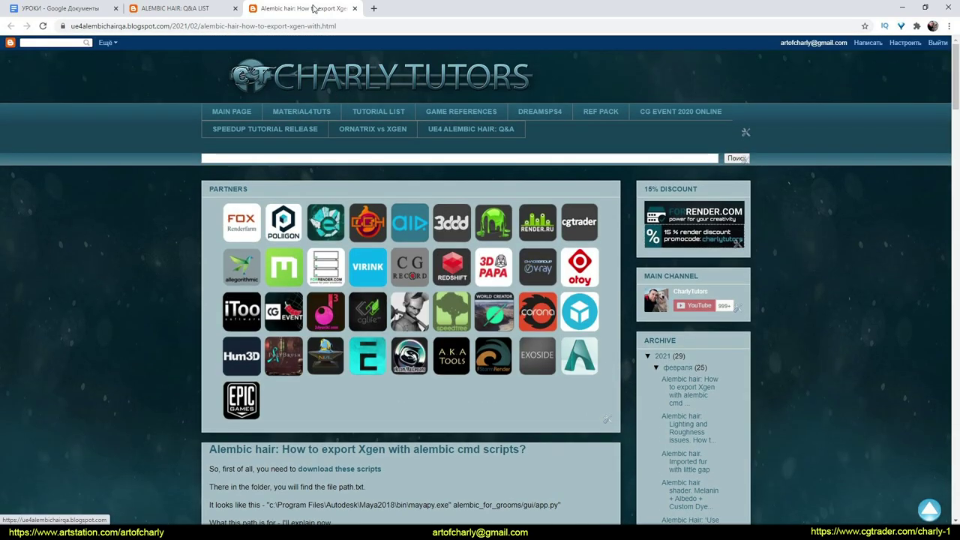
pyautogui.middleClick(316, 8)
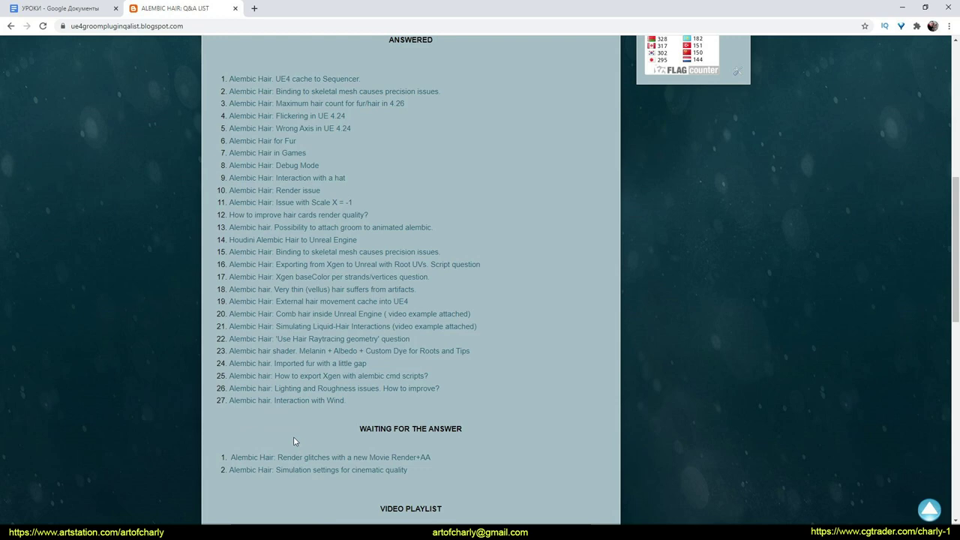
# Step: Open the answer on Alembic hair lighting and roughness issues and look through it down to the recommended CVars
pyautogui.click(409, 389)
pyautogui.scroll(-6, 329, 298)
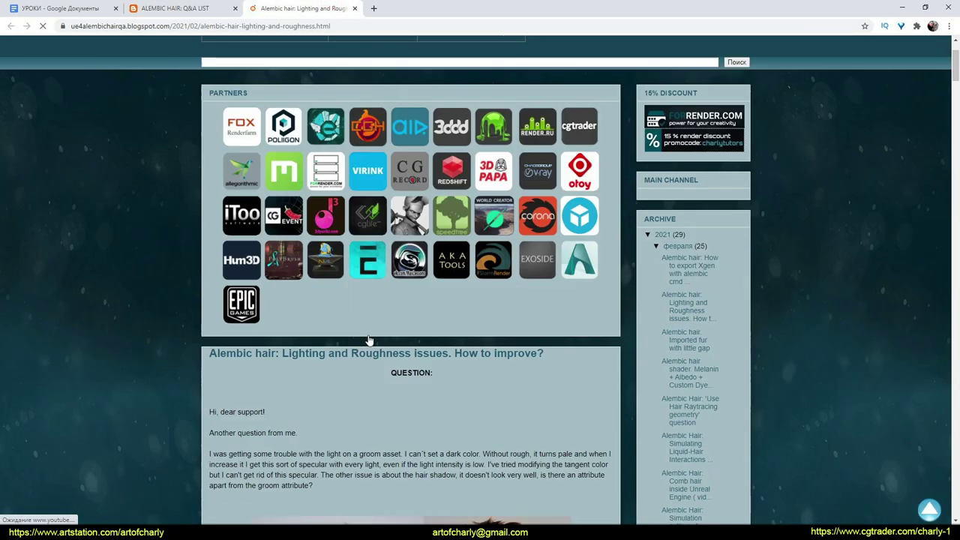
pyautogui.scroll(-20, 329, 292)
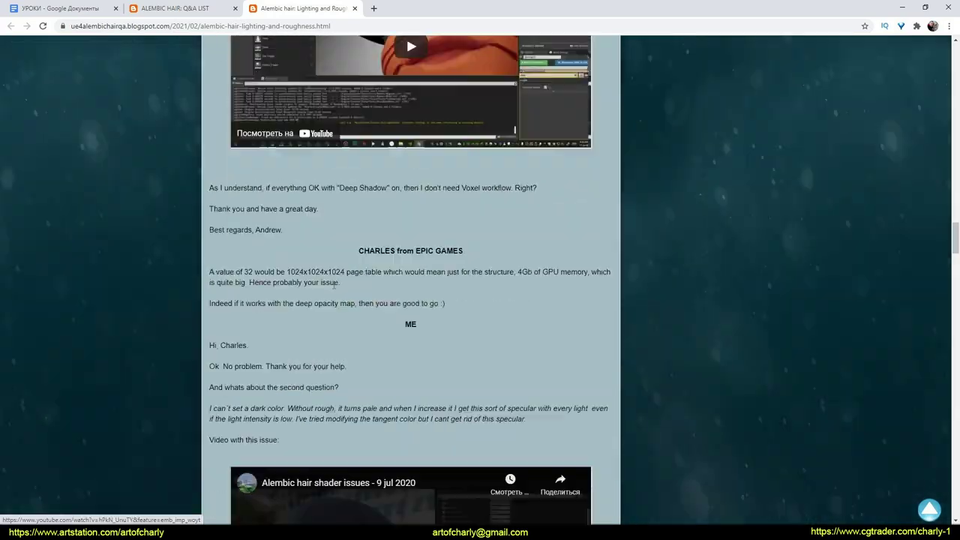
pyautogui.scroll(-20, 349, 293)
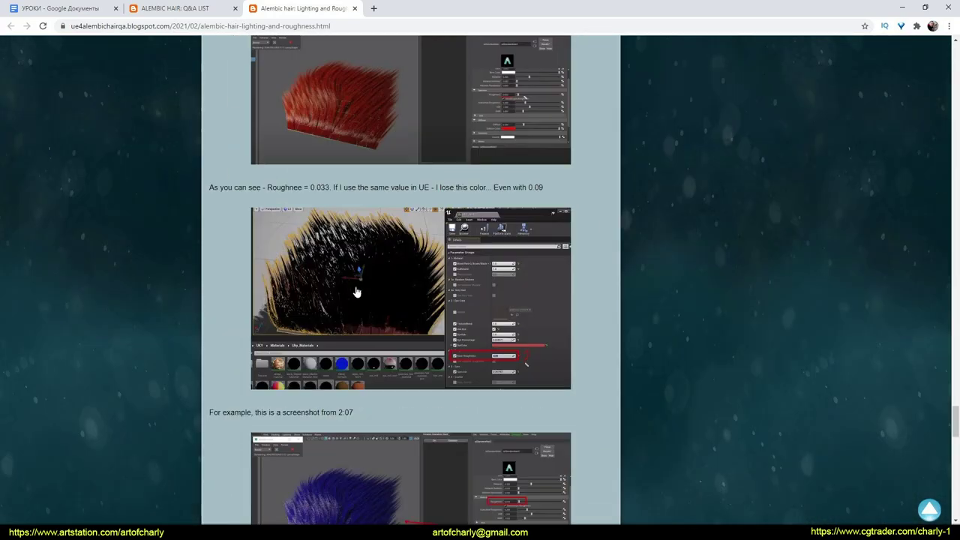
pyautogui.scroll(-7, 339, 302)
pyautogui.scroll(2, 326, 304)
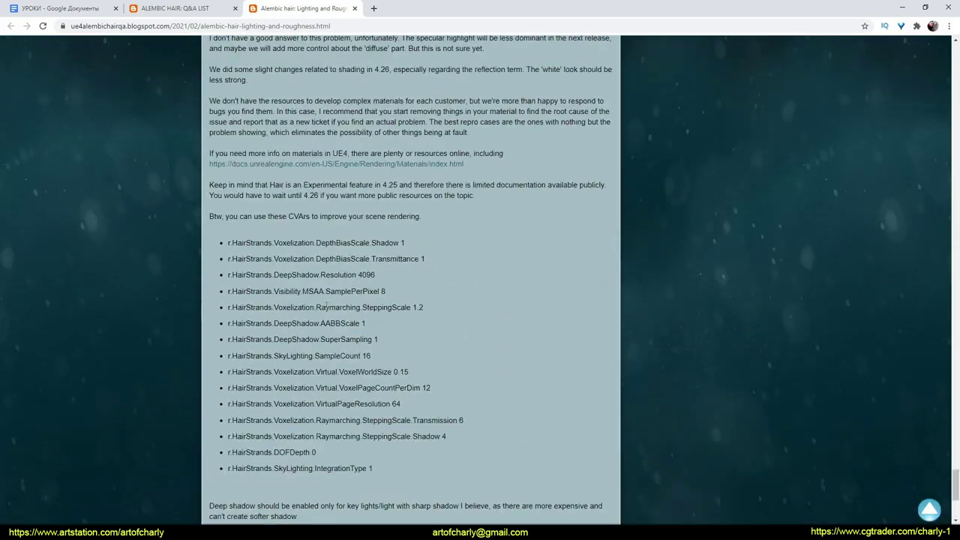
# Step: Highlight the full list of r.HairStrands CVars from DepthBiasScale.Shadow to SkyLighting.IntegrationType, and clear the selection
pyautogui.moveTo(229, 240); pyautogui.dragTo(402, 471)
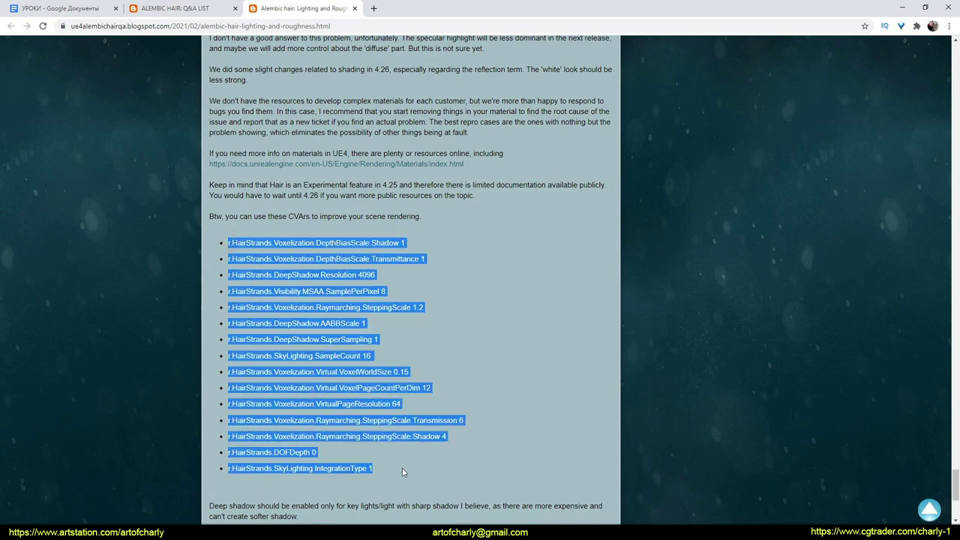
pyautogui.click(442, 226)
pyautogui.scroll(-2, 343, 285)
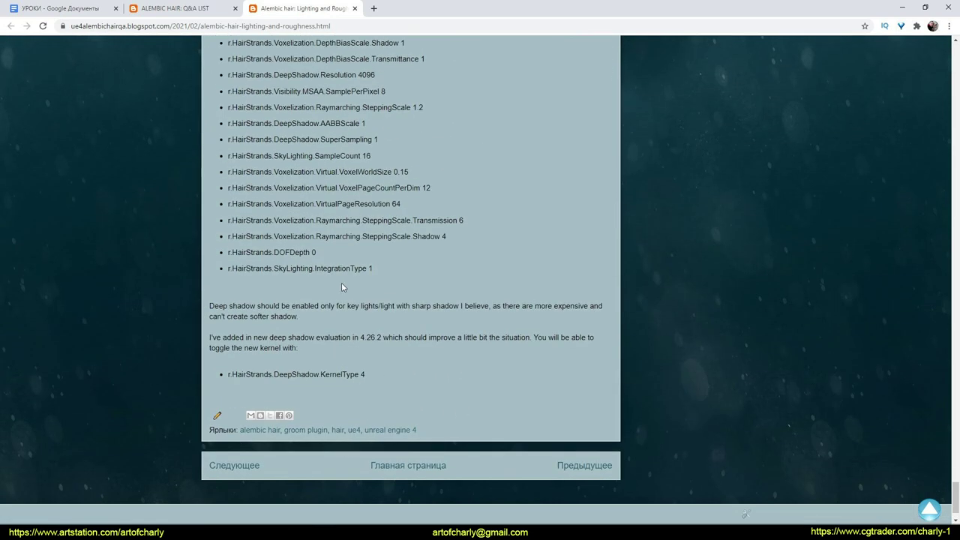
# Step: Highlight the r.HairStrands.DeepShadow.KernelType 4 command at the end of the article, and clear the selection
pyautogui.scroll(2, 315, 320)
pyautogui.scroll(-4, 315, 320)
pyautogui.moveTo(377, 321); pyautogui.dragTo(263, 325)
pyautogui.click(379, 297)
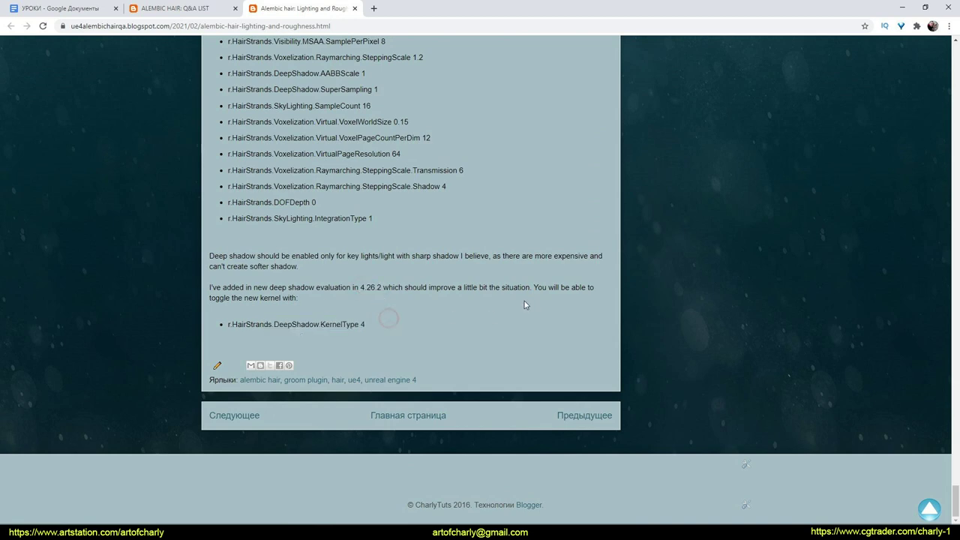
pyautogui.moveTo(373, 328); pyautogui.dragTo(242, 325)
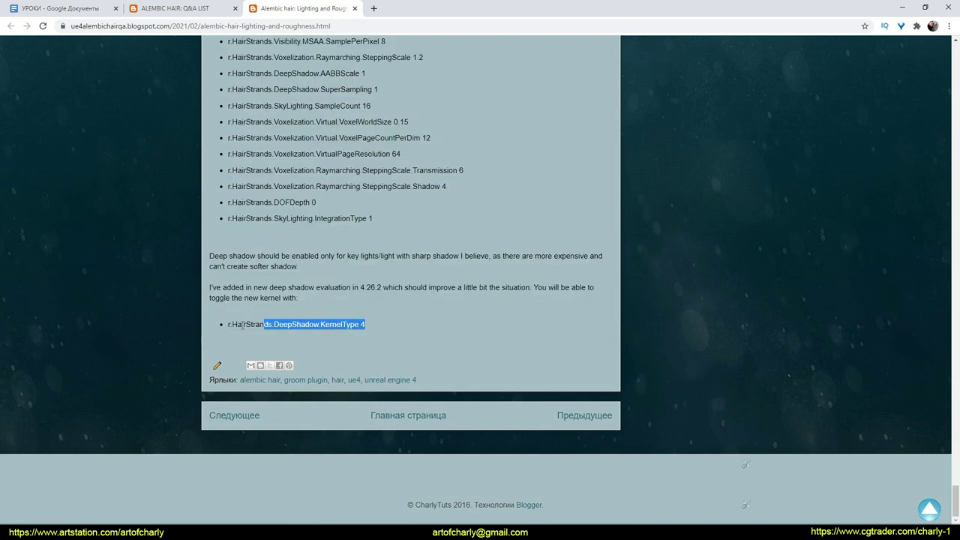
pyautogui.click(298, 297)
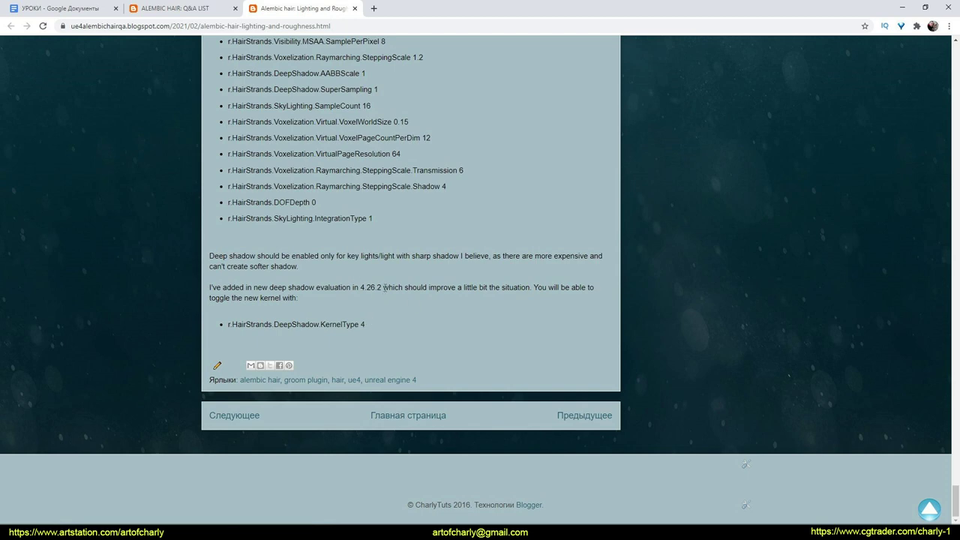
# Step: Look back up through the lighting and roughness article's screenshots and videos, and close the article
pyautogui.scroll(15, 409, 292)
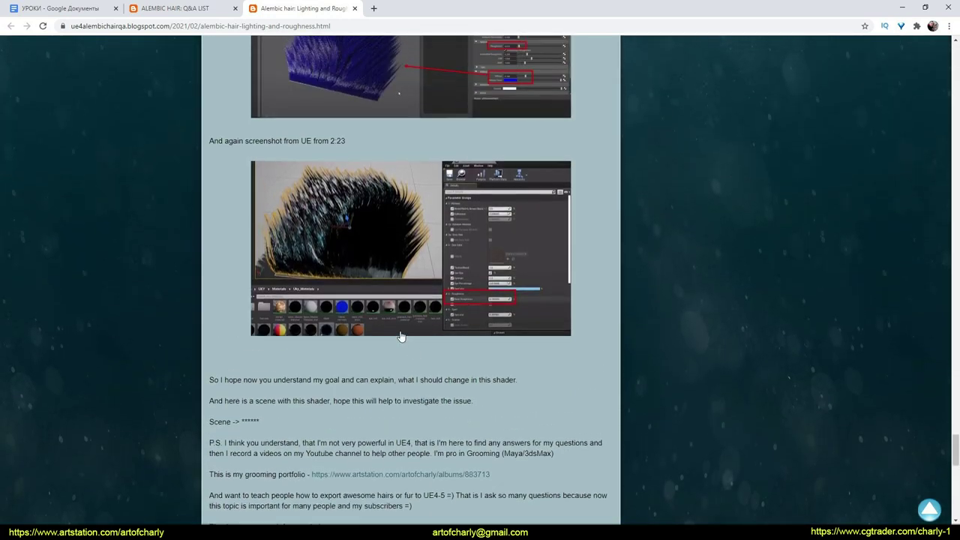
pyautogui.scroll(20, 344, 338)
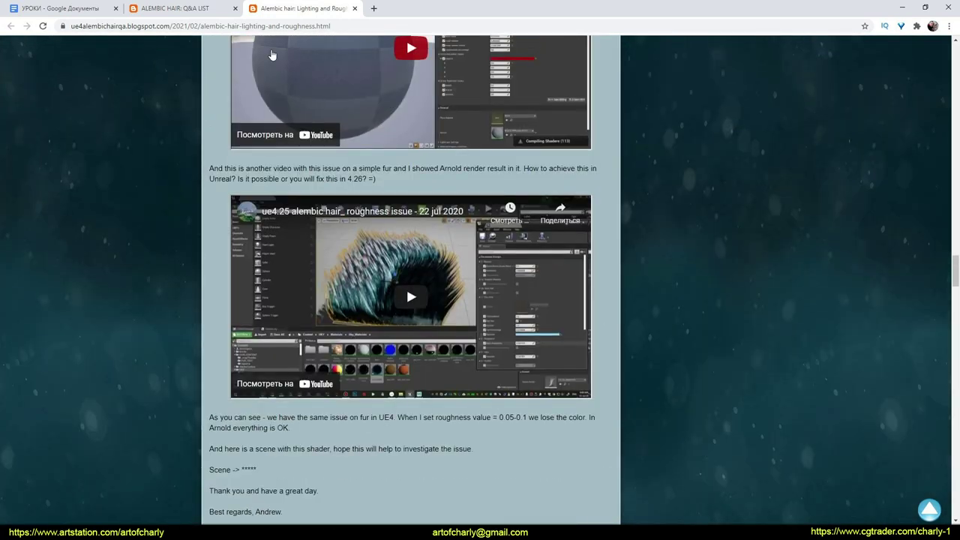
pyautogui.middleClick(281, 12)
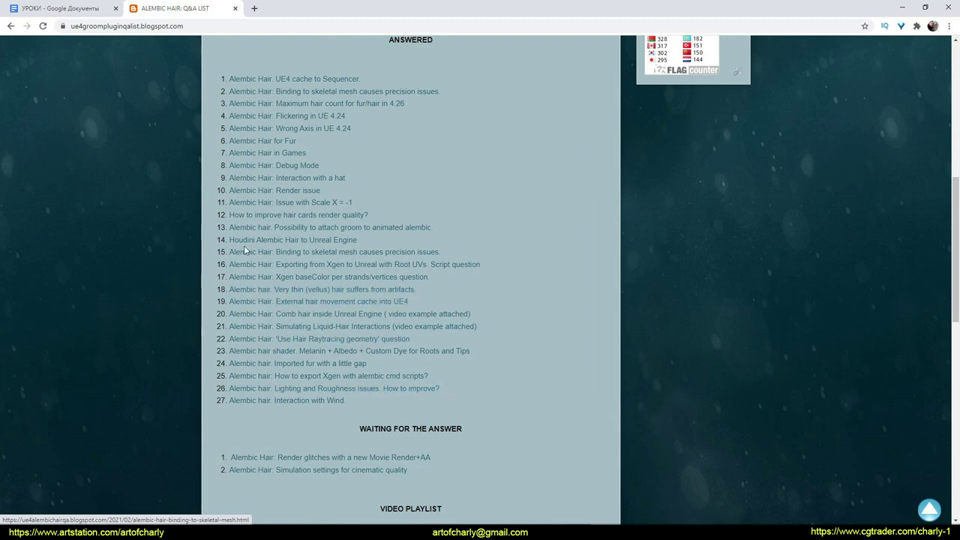
# Step: Browse the Q&A list again and open the hair shader answer about Melanin, Albedo and custom dye for roots and tips
pyautogui.scroll(-2, 296, 345)
pyautogui.scroll(3, 380, 368)
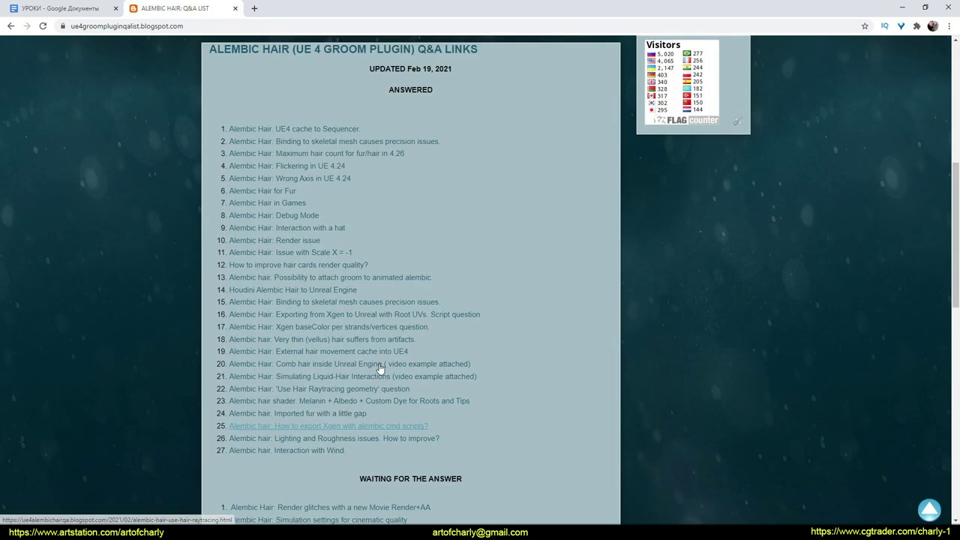
pyautogui.scroll(-2, 330, 341)
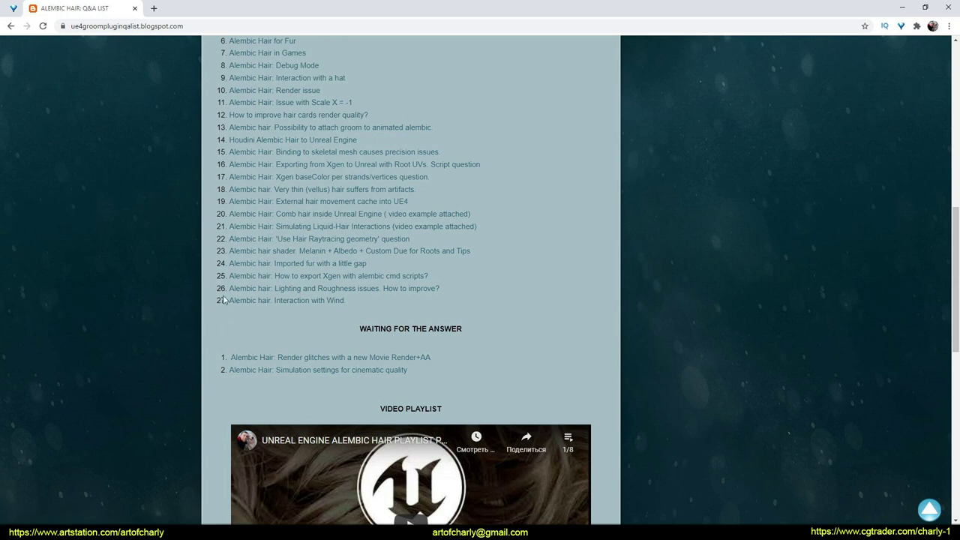
pyautogui.middleClick(267, 53)
pyautogui.click(196, 8)
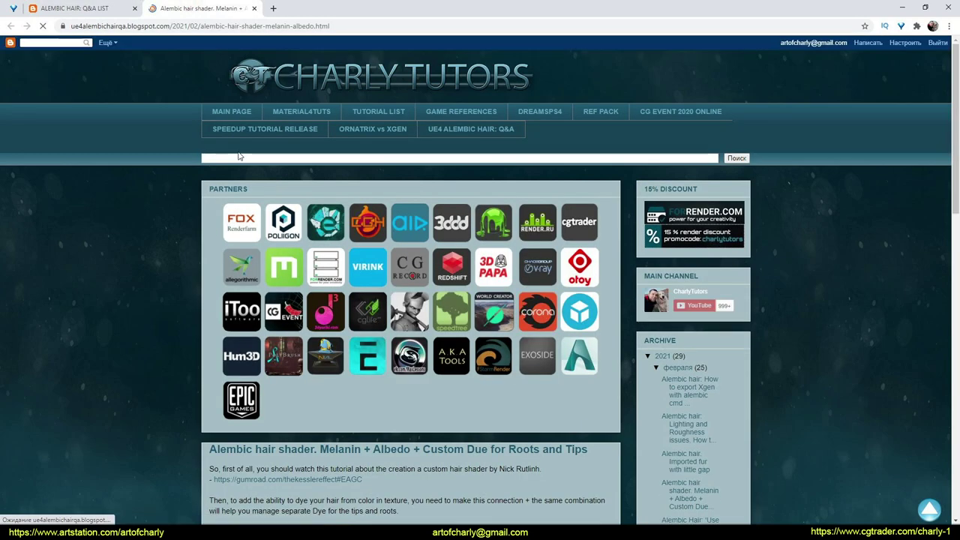
pyautogui.scroll(-5, 510, 114)
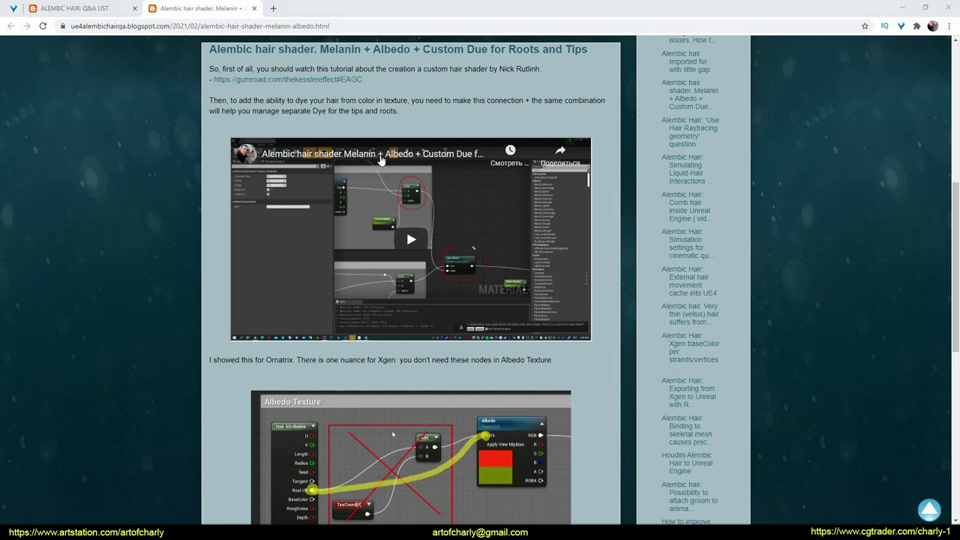
# Step: Circle the Albedo Texture node graph and mark its Root UV connection with the annotation pen, and clear the markings
pyautogui.scroll(-4, 513, 219)
pyautogui.moveTo(474, 195); pyautogui.dragTo(575, 242)
pyautogui.moveTo(253, 242); pyautogui.dragTo(530, 189)
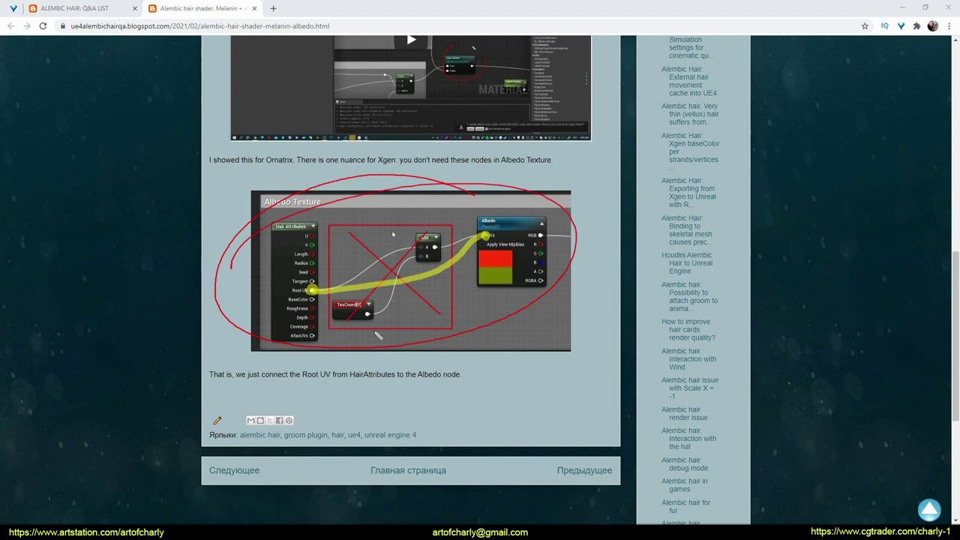
pyautogui.moveTo(396, 324)
pyautogui.mouseDown()
pyautogui.moveTo(371, 323)
pyautogui.moveTo(417, 321)
pyautogui.moveTo(448, 248)
pyautogui.mouseUp()
pyautogui.press('Escape')
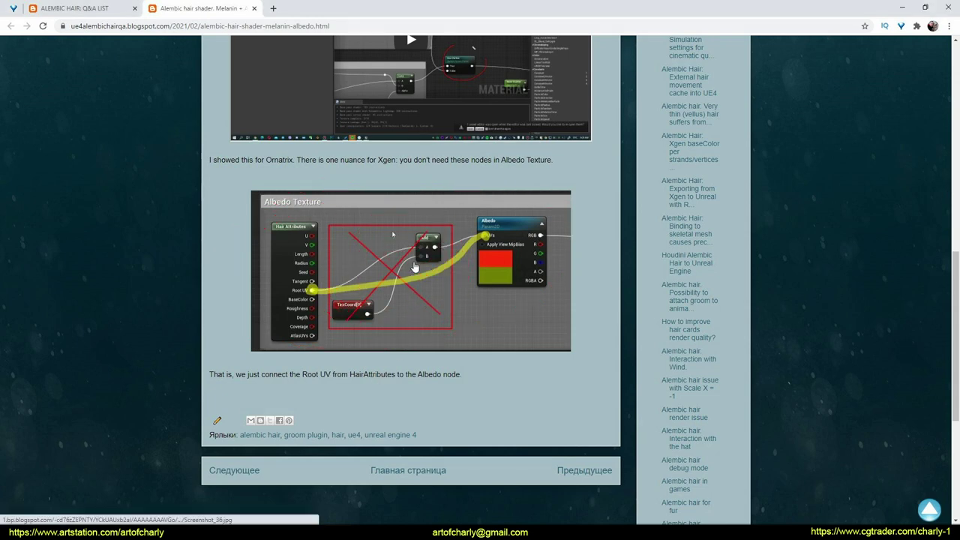
# Step: Look back over the hair shader article and return to the UE4 Alembic Hair Q&A links page
pyautogui.scroll(5, 250, 300)
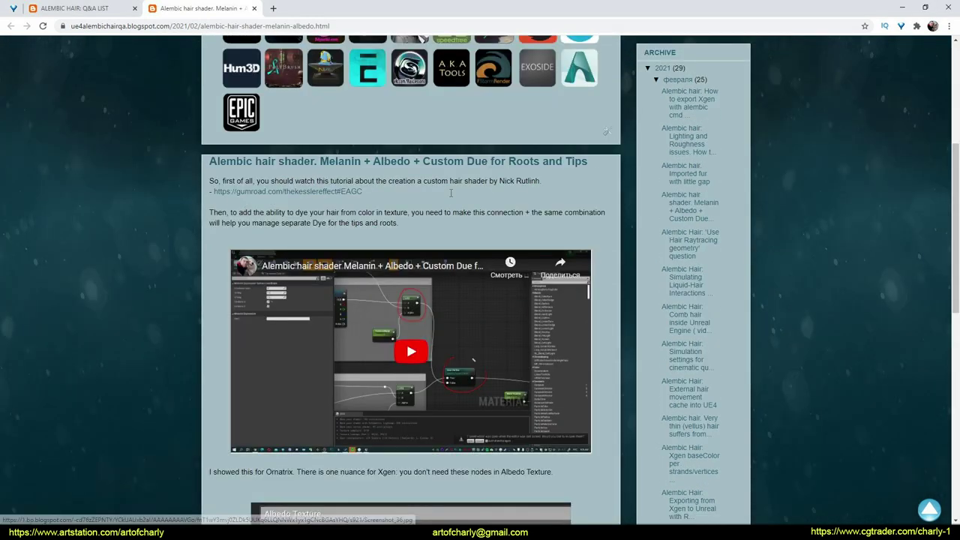
pyautogui.scroll(-2, 319, 333)
pyautogui.scroll(5, 318, 334)
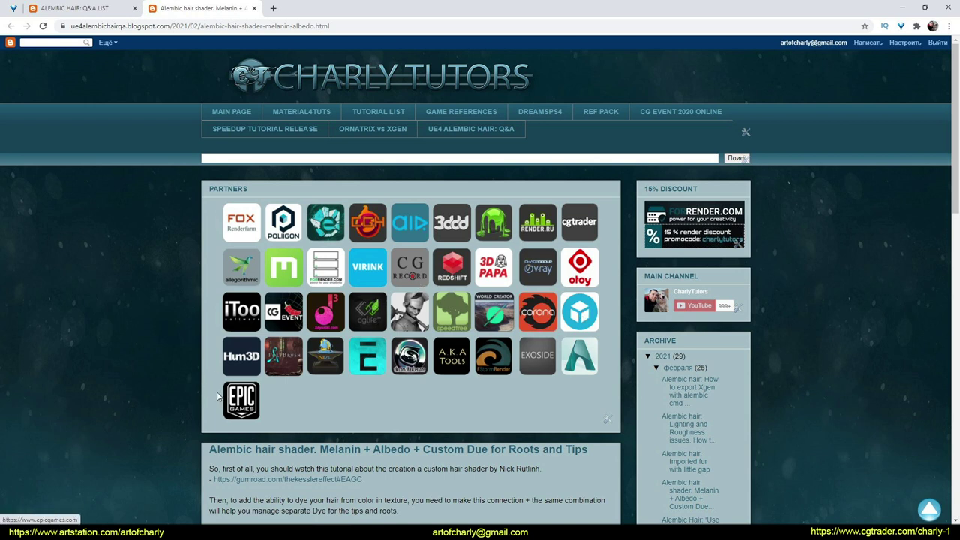
pyautogui.scroll(-3, 218, 396)
pyautogui.scroll(3, 218, 396)
pyautogui.click(471, 128)
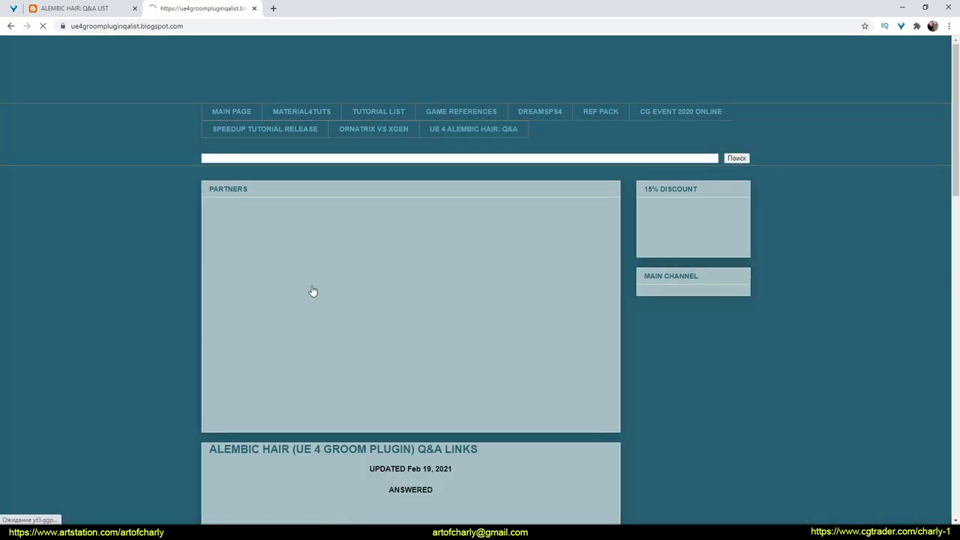
pyautogui.scroll(-3, 278, 307)
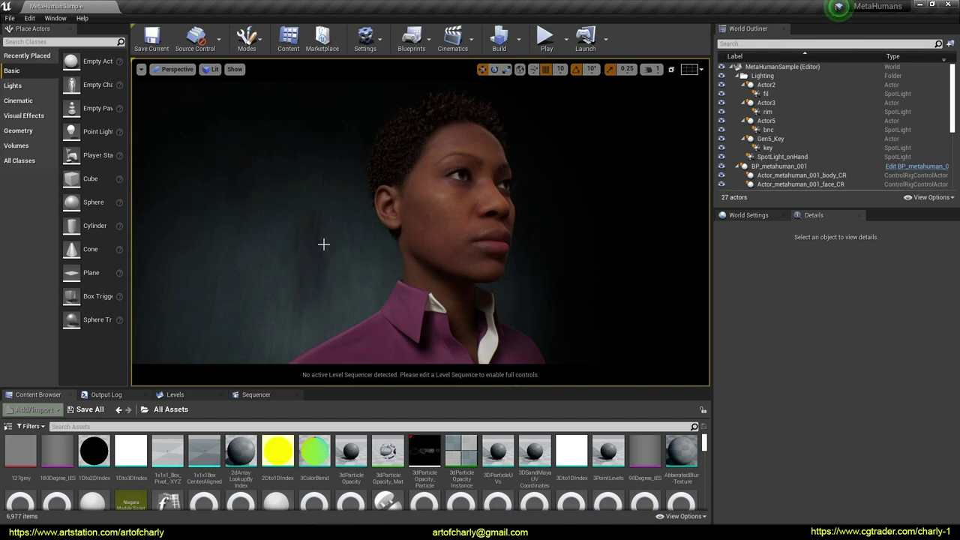
# Step: In the Unreal Editor MetaHumans project, show the FPS counter in the viewport and inspect the female character's face and hair from several angles
pyautogui.click(141, 69)
pyautogui.click(161, 126)
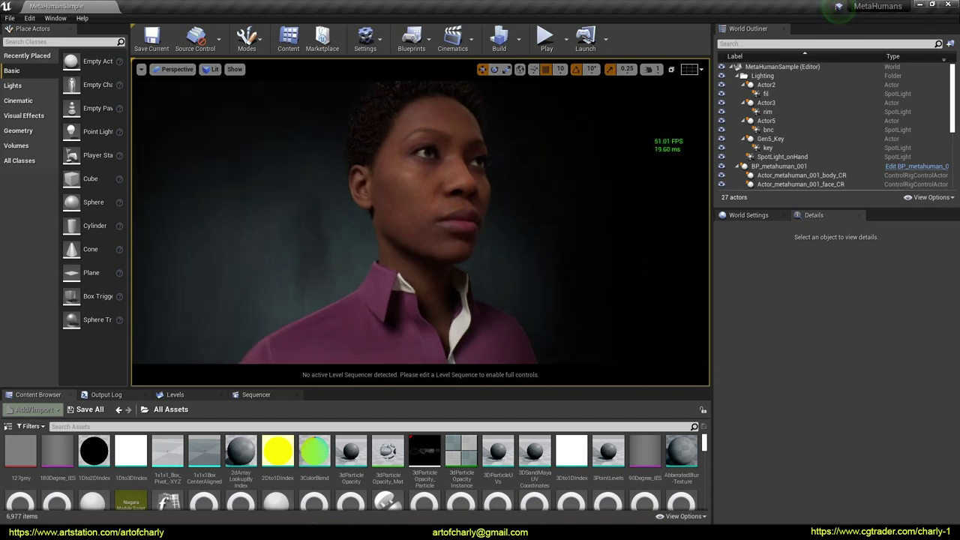
pyautogui.moveTo(672, 160); pyautogui.dragTo(593, 135, button='right')
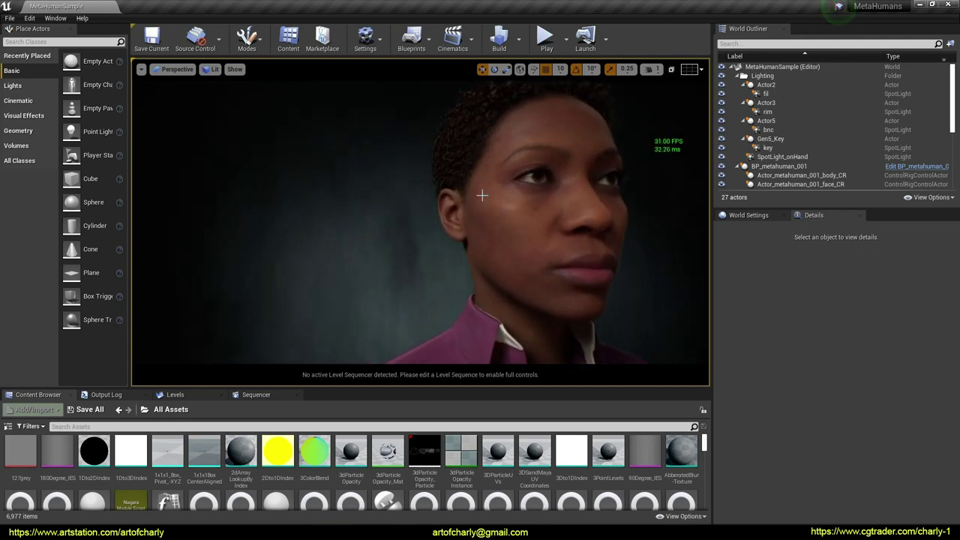
pyautogui.moveTo(482, 195); pyautogui.dragTo(574, 190, button='right')
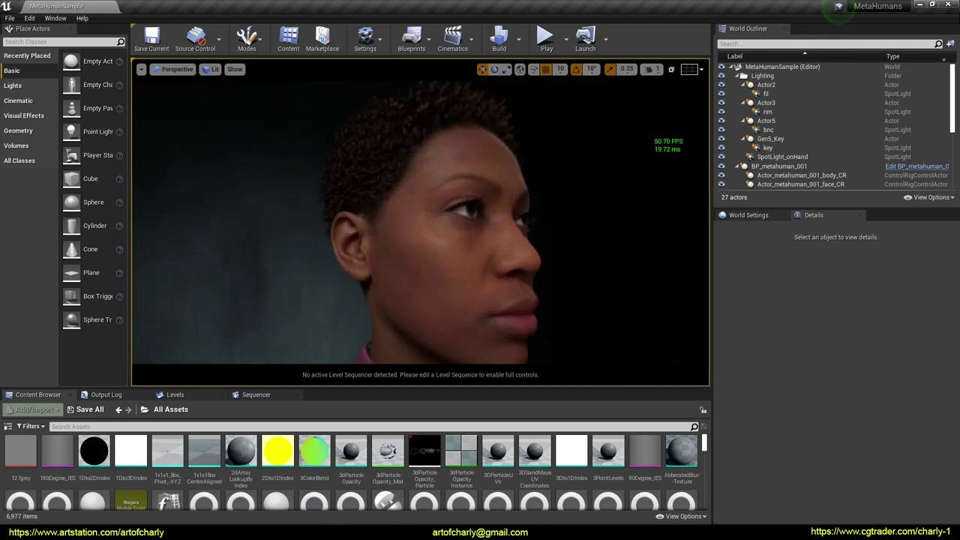
pyautogui.moveTo(531, 225); pyautogui.dragTo(531, 225)
pyautogui.moveTo(567, 163); pyautogui.dragTo(607, 155, button='right')
pyautogui.moveTo(567, 164); pyautogui.dragTo(568, 164)
pyautogui.moveTo(567, 163)
pyautogui.mouseDown(button='right')
pyautogui.moveTo(543, 159)
pyautogui.moveTo(570, 163)
pyautogui.mouseUp(button='right')
pyautogui.keyDown('alt'); pyautogui.moveTo(570, 164); pyautogui.dragTo(450, 176); pyautogui.keyUp('alt')
# Step: Select the female MetaHuman's Hair groom component, with the component list enlarged, and review its groom group settings and materials
pyautogui.click(492, 192)
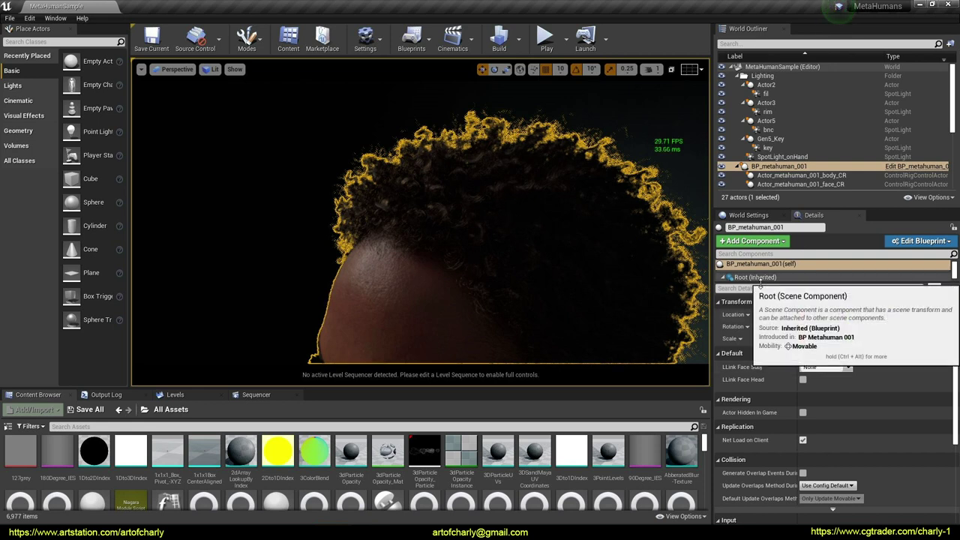
pyautogui.moveTo(759, 294); pyautogui.dragTo(759, 404)
pyautogui.click(783, 306)
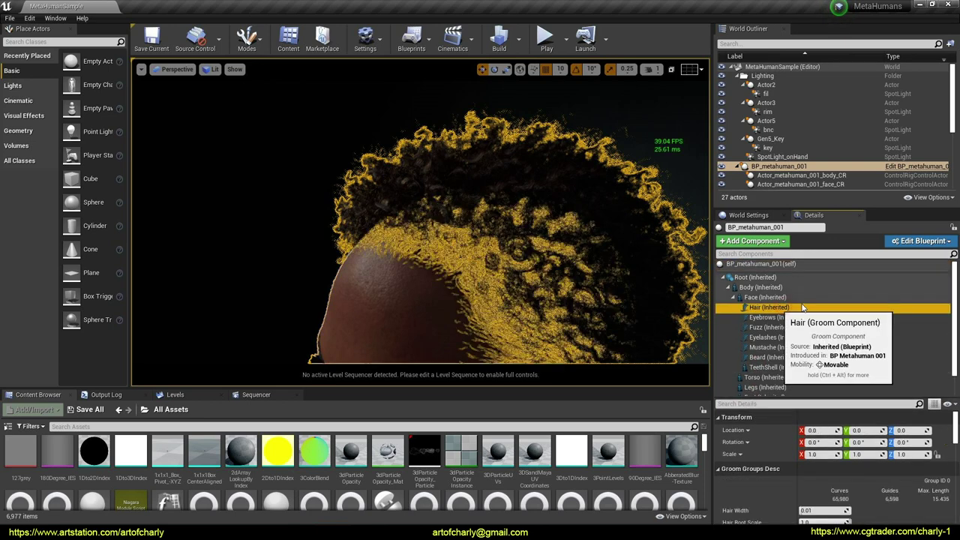
pyautogui.scroll(-2, 768, 312)
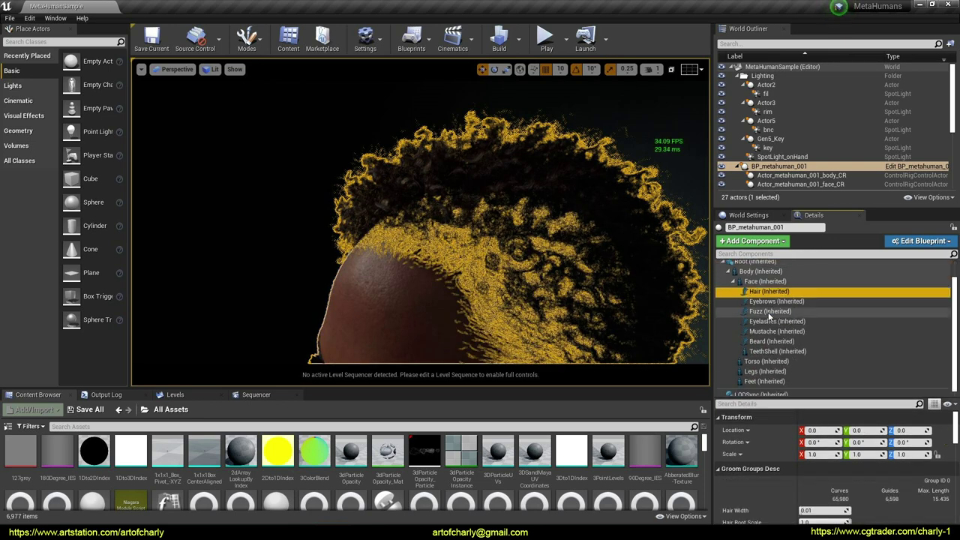
pyautogui.scroll(-3, 771, 443)
pyautogui.scroll(-10, 777, 455)
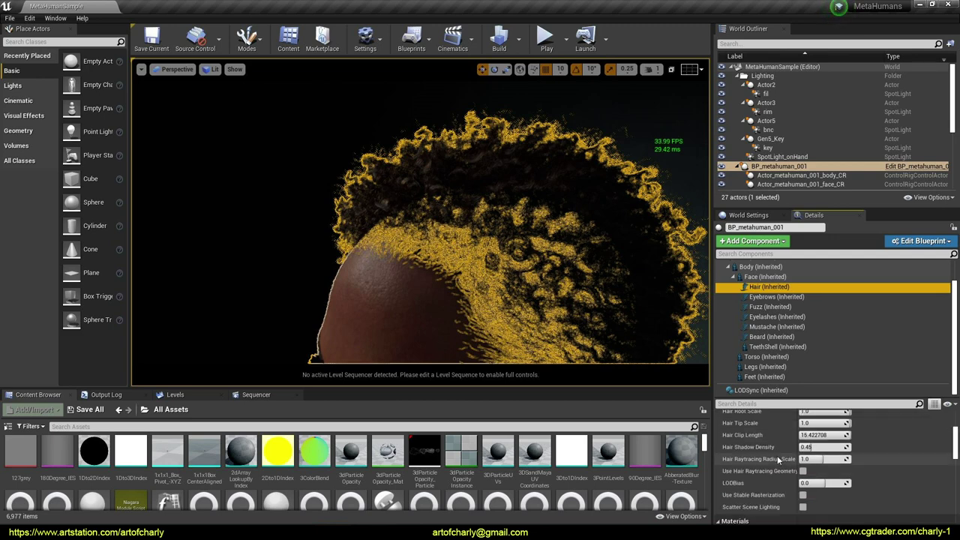
pyautogui.scroll(-3, 777, 457)
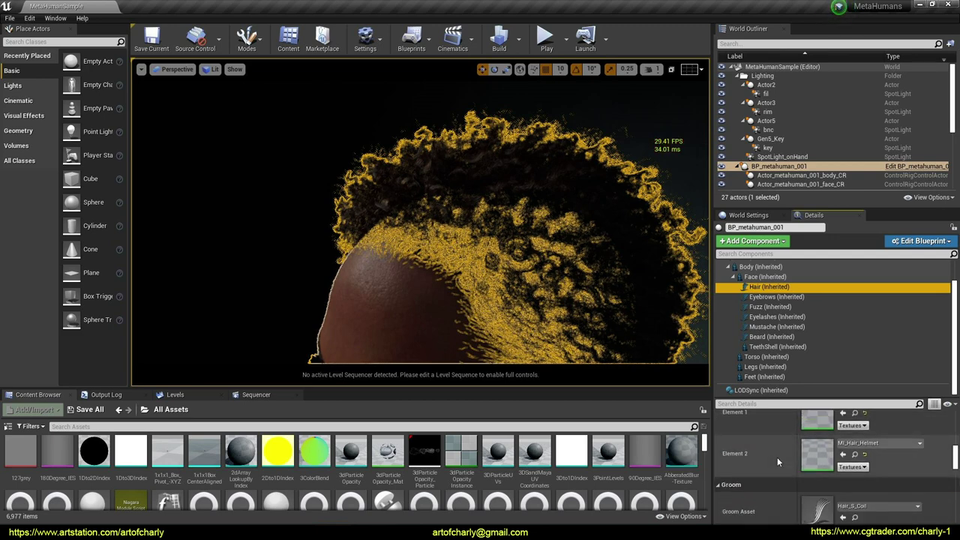
pyautogui.scroll(5, 784, 458)
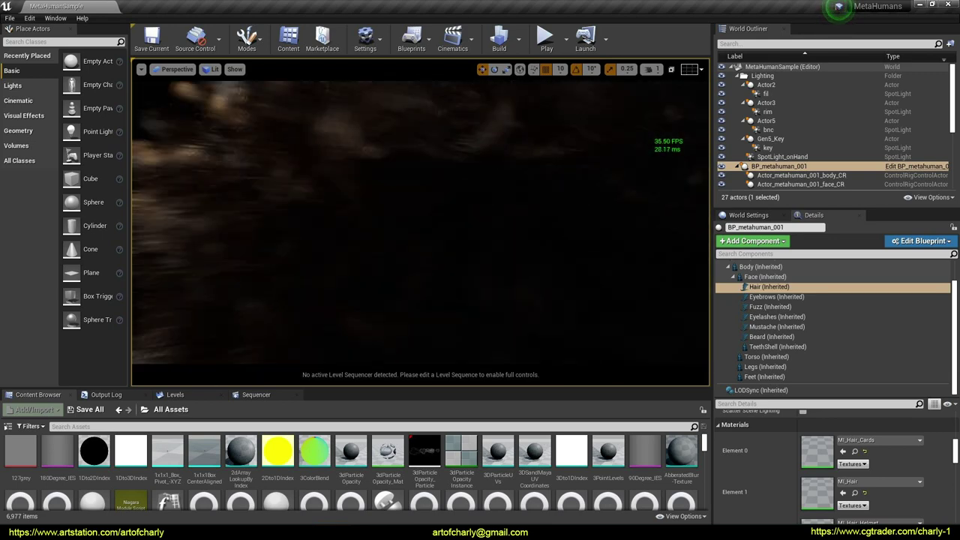
# Step: Inspect the curly hair up close, locate its Hair_S_Coil groom asset in the Content Browser and open it for editing
pyautogui.keyDown('alt'); pyautogui.moveTo(420, 222); pyautogui.dragTo(330, 225); pyautogui.keyUp('alt')
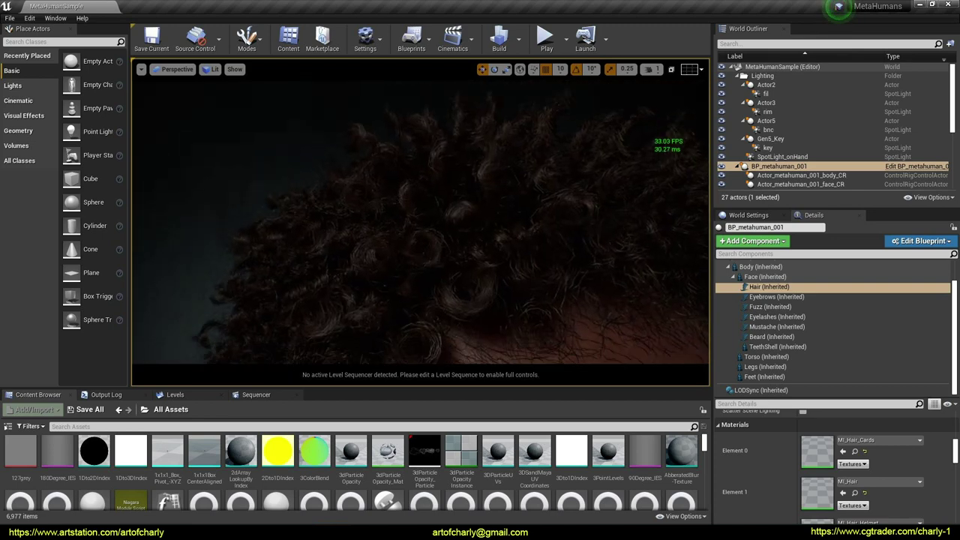
pyautogui.scroll(5, 830, 449)
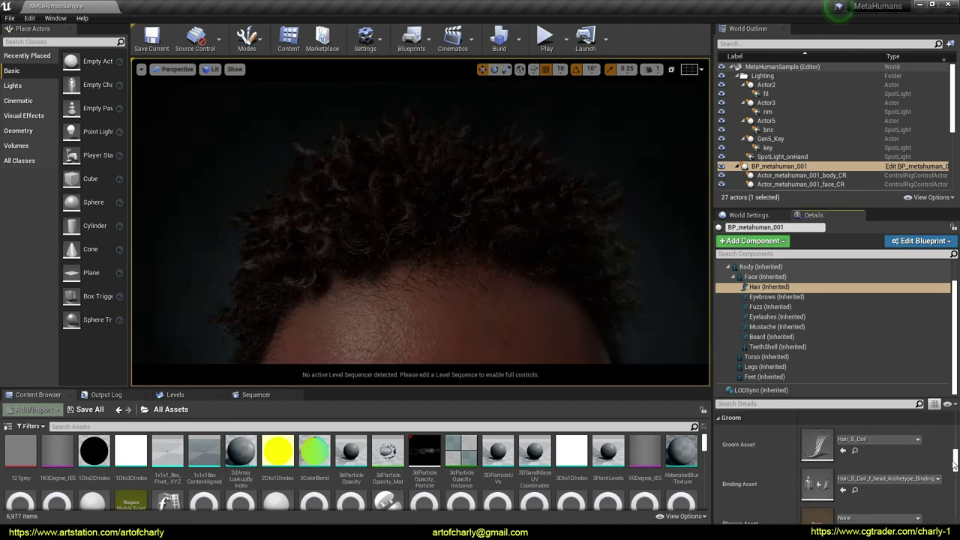
pyautogui.click(855, 451)
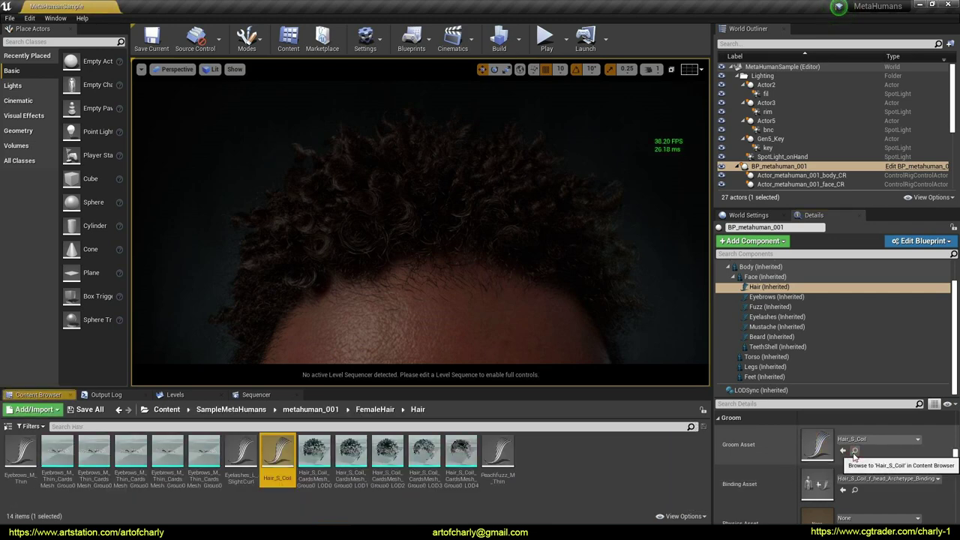
pyautogui.doubleClick(276, 448)
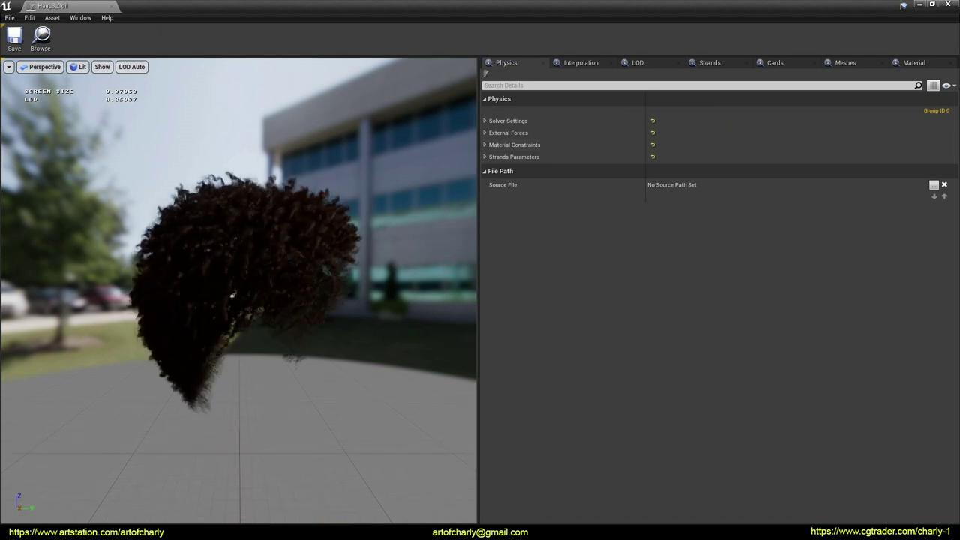
# Step: Review the Hair_S_Coil LOD settings from LOD 0 to LOD 7, including the geometry type of each level
pyautogui.click(638, 63)
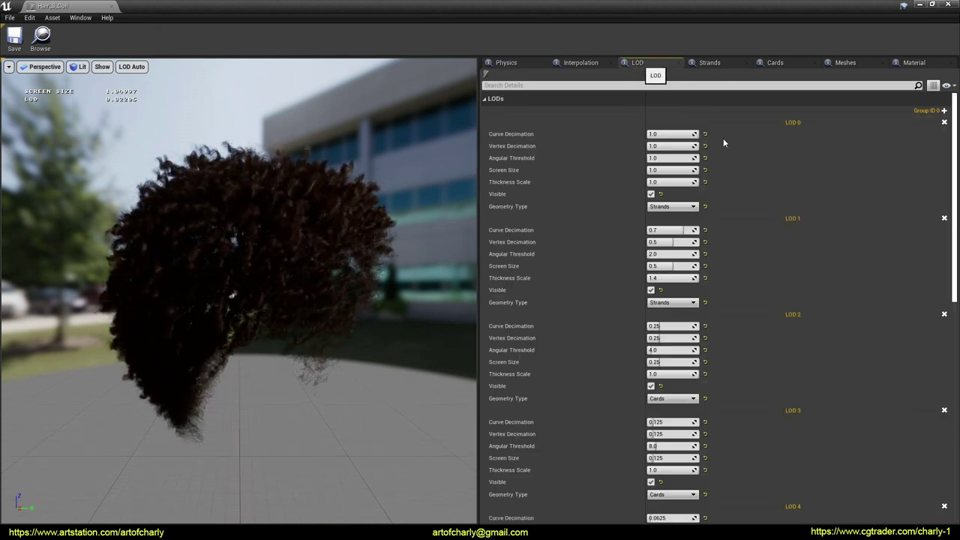
pyautogui.scroll(-8, 772, 240)
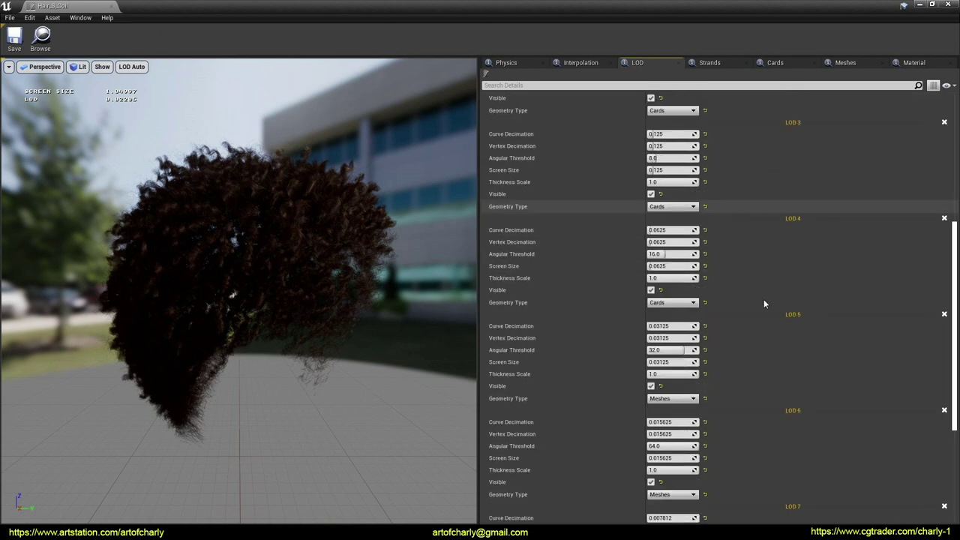
pyautogui.scroll(-8, 765, 304)
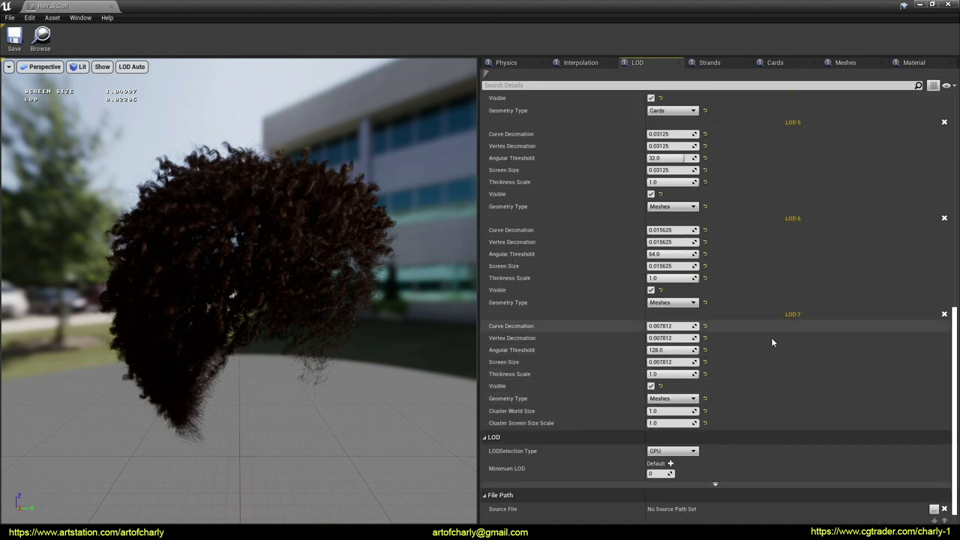
pyautogui.scroll(-1, 772, 339)
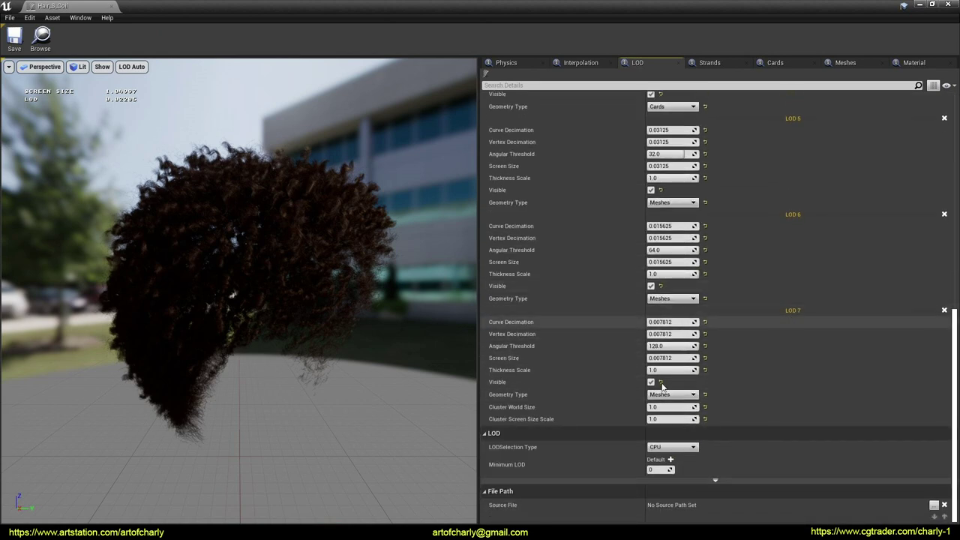
pyautogui.scroll(3, 587, 468)
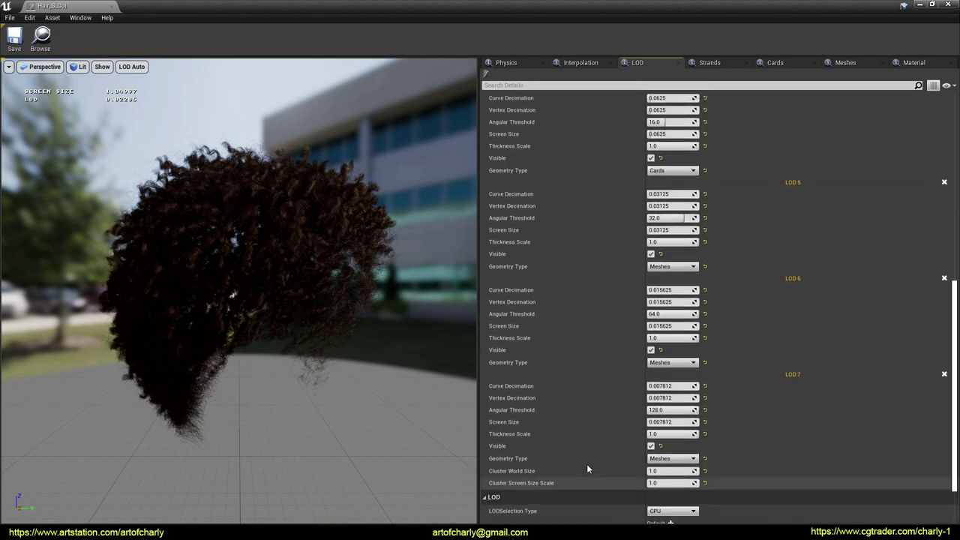
pyautogui.scroll(10, 588, 468)
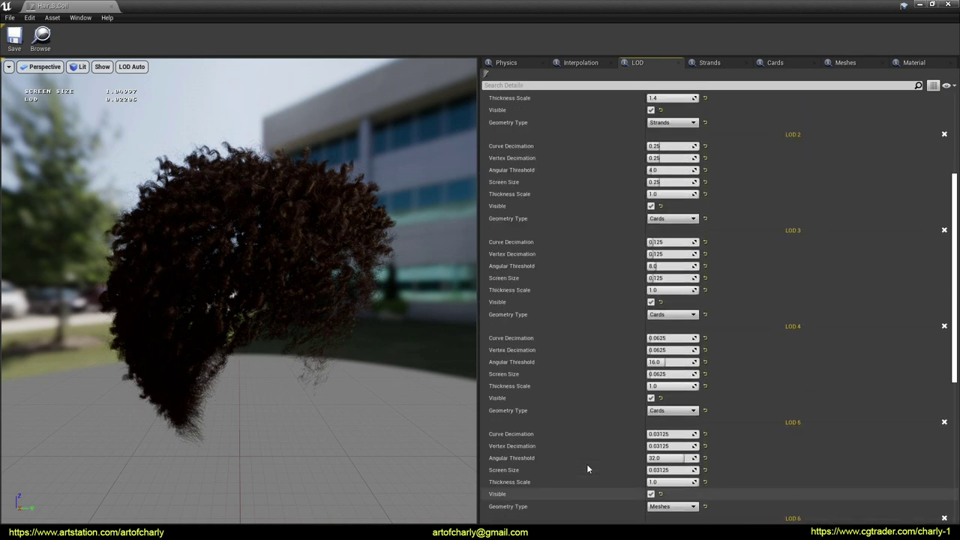
pyautogui.scroll(10, 587, 469)
# Step: Open the groom's Interpolation settings, mark the strands' curve count with the annotation pen, and clear the marking
pyautogui.click(579, 64)
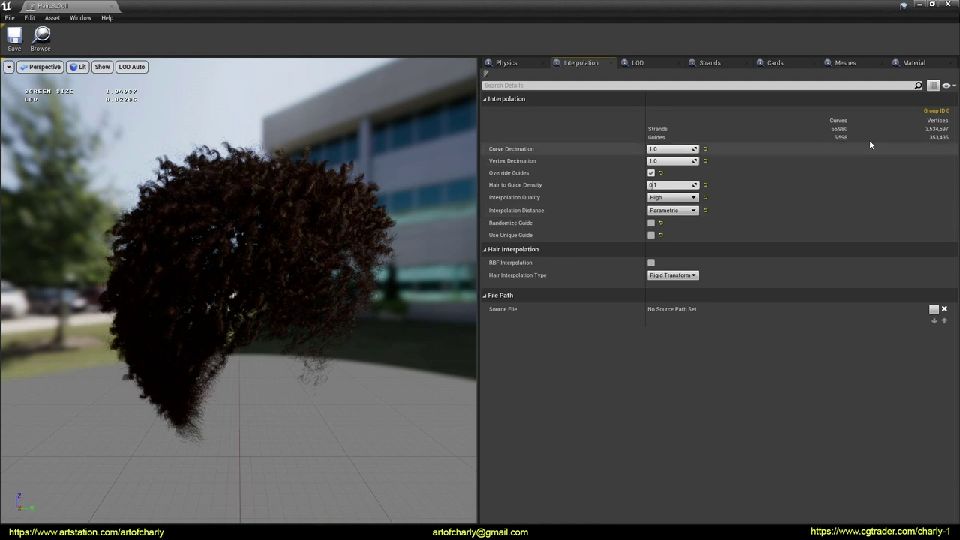
pyautogui.hotkey('ctrl', 'shift', '3')
pyautogui.moveTo(829, 130); pyautogui.dragTo(852, 129)
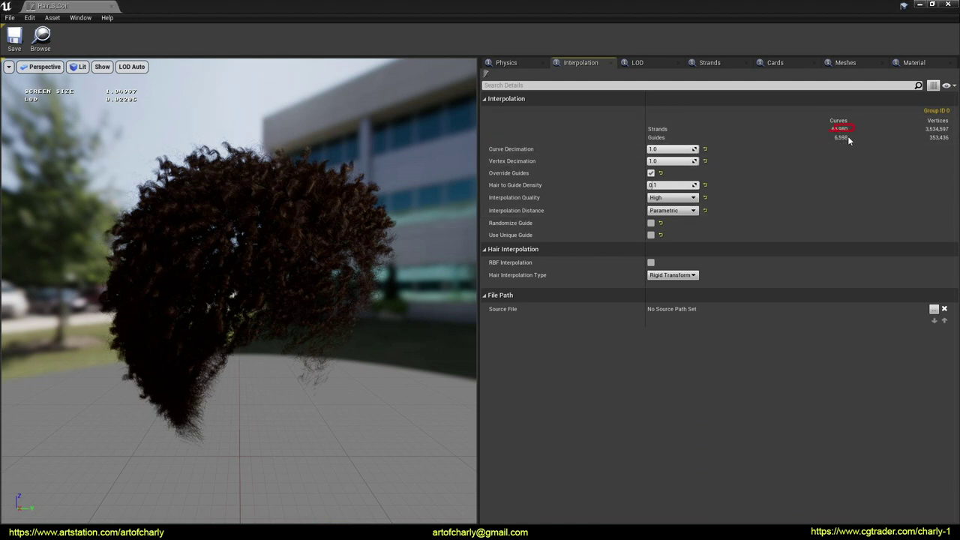
pyautogui.hotkey('ctrl', 'shift', '7')
pyautogui.hotkey('ctrl', 'shift', '3')
# Step: Open the Calculator and divide the strands' vertex count, 3534597, by the curve count, 65980
pyautogui.press('super+r')
pyautogui.write('c')
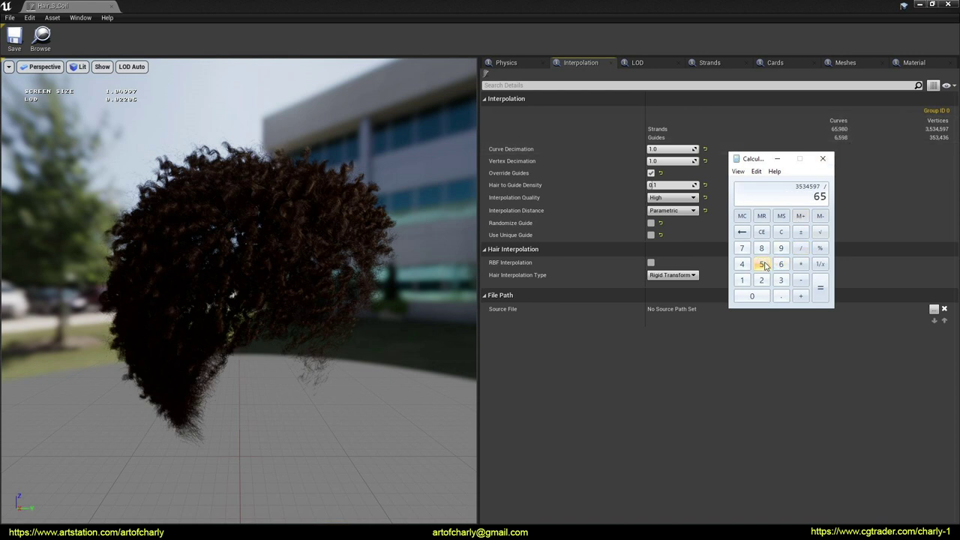
pyautogui.click(756, 296)
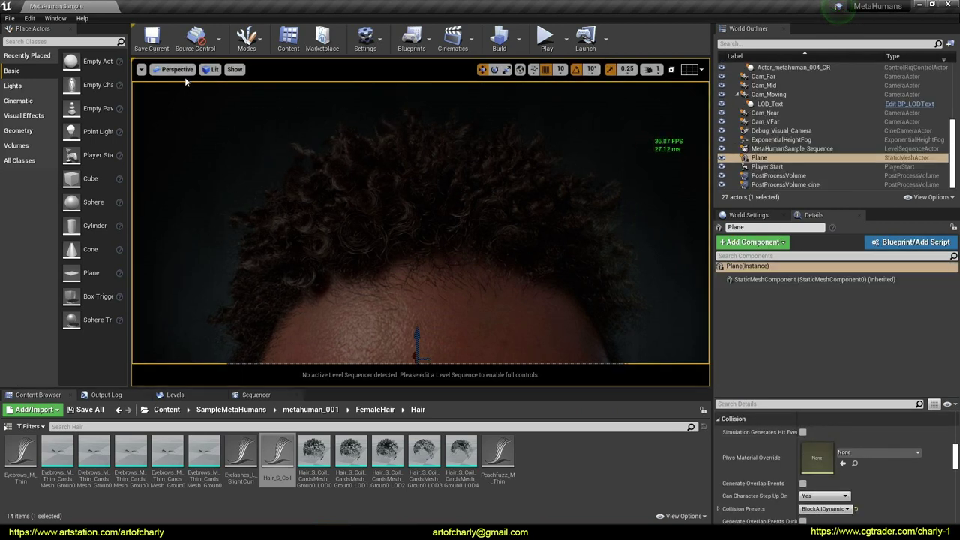
# Step: Open MetaHumanSample_Sequence for editing and play it in an immersive full-screen viewport
pyautogui.click(472, 44)
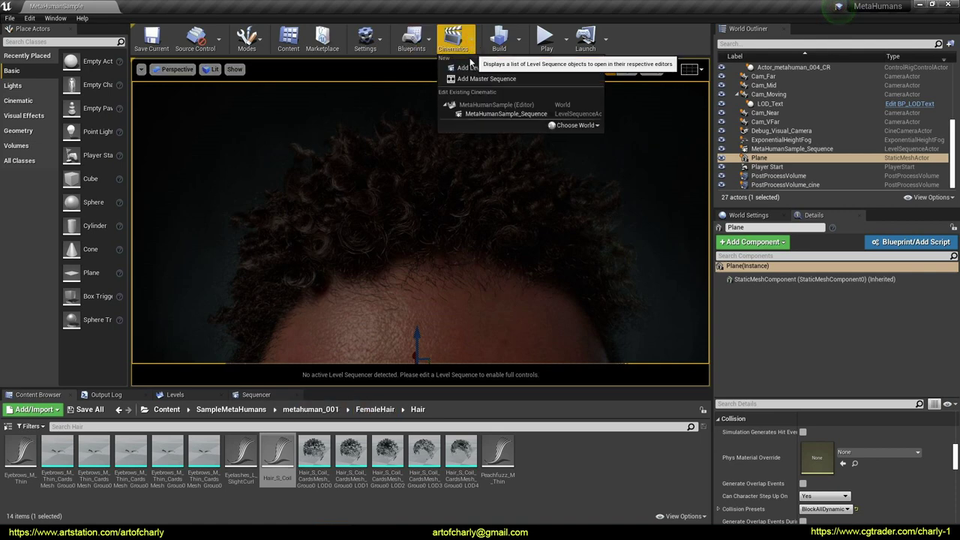
pyautogui.click(495, 113)
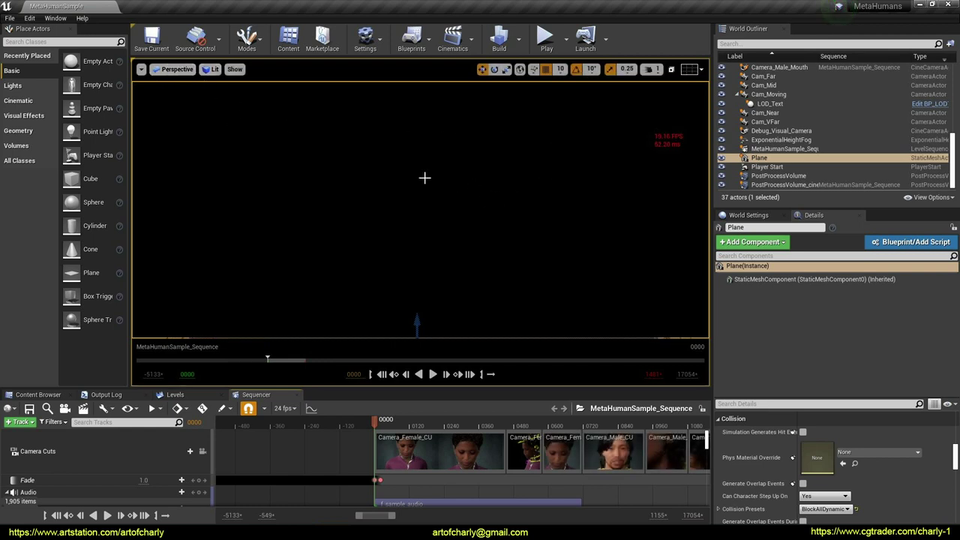
pyautogui.press('F11')
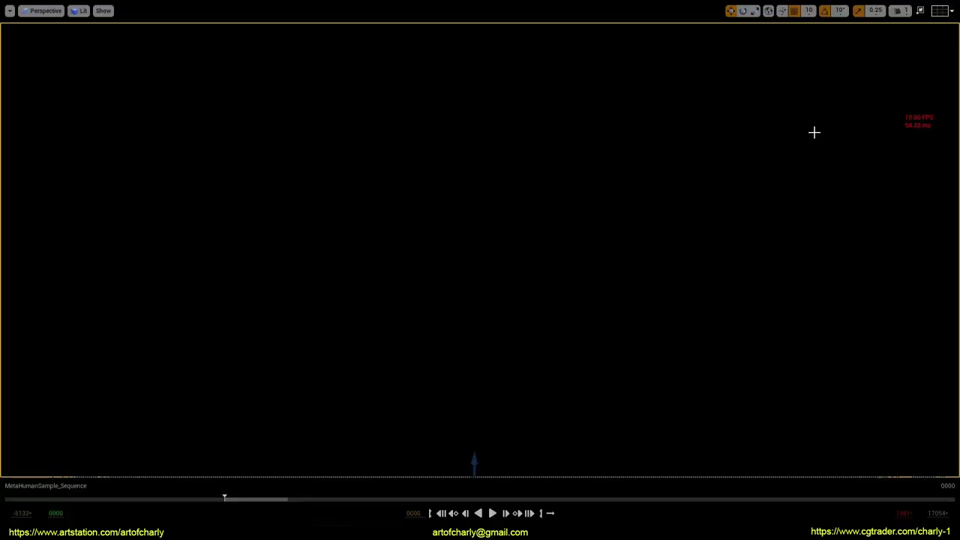
pyautogui.click(493, 514)
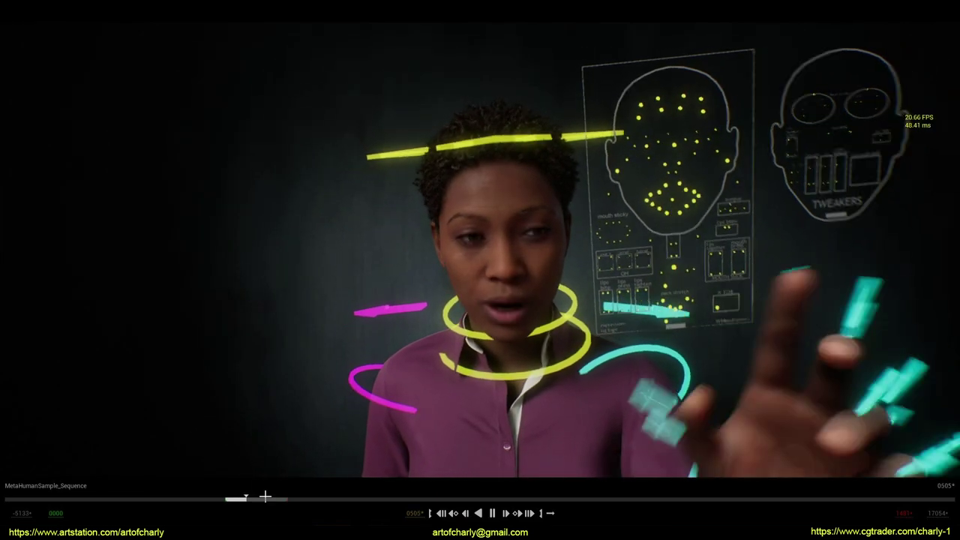
# Step: Scrub the sequence to frame 0729 and inspect the male character's hair and beard from the front and the side
pyautogui.moveTo(249, 499); pyautogui.dragTo(256, 498)
pyautogui.moveTo(551, 261); pyautogui.dragTo(530, 180, button='right')
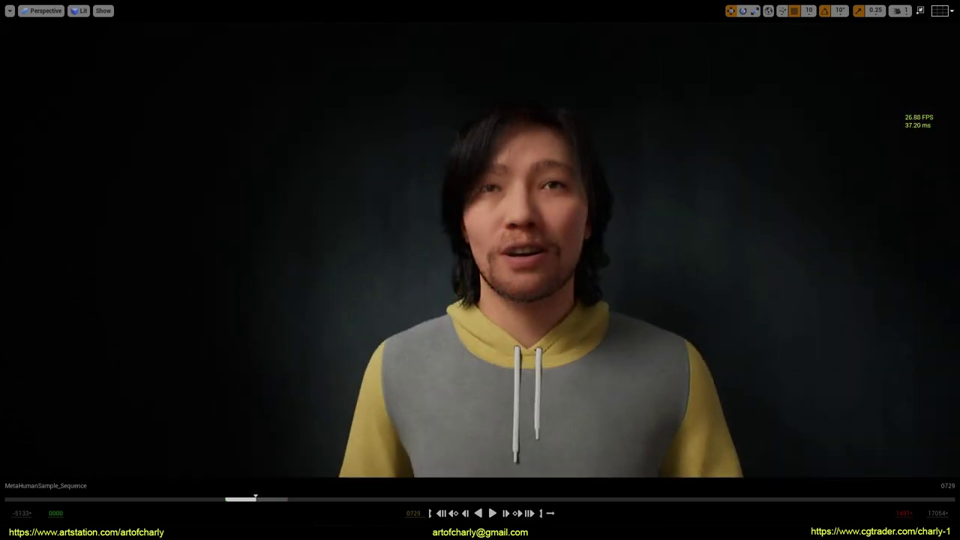
pyautogui.moveTo(558, 263)
pyautogui.mouseDown(button='right')
pyautogui.moveTo(579, 263)
pyautogui.moveTo(556, 255)
pyautogui.moveTo(558, 263)
pyautogui.mouseUp(button='right')
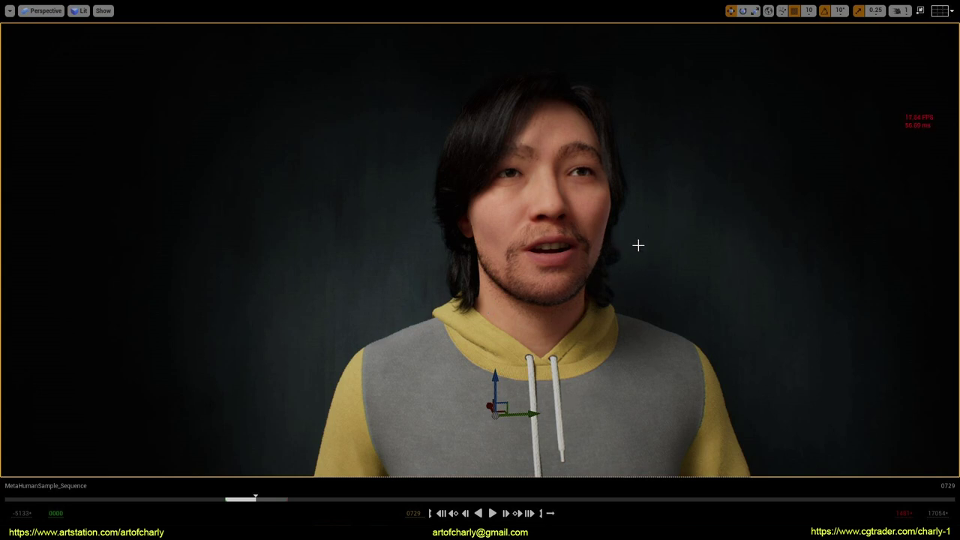
pyautogui.press('g')
pyautogui.press('g')
pyautogui.moveTo(640, 257); pyautogui.dragTo(807, 248, button='right')
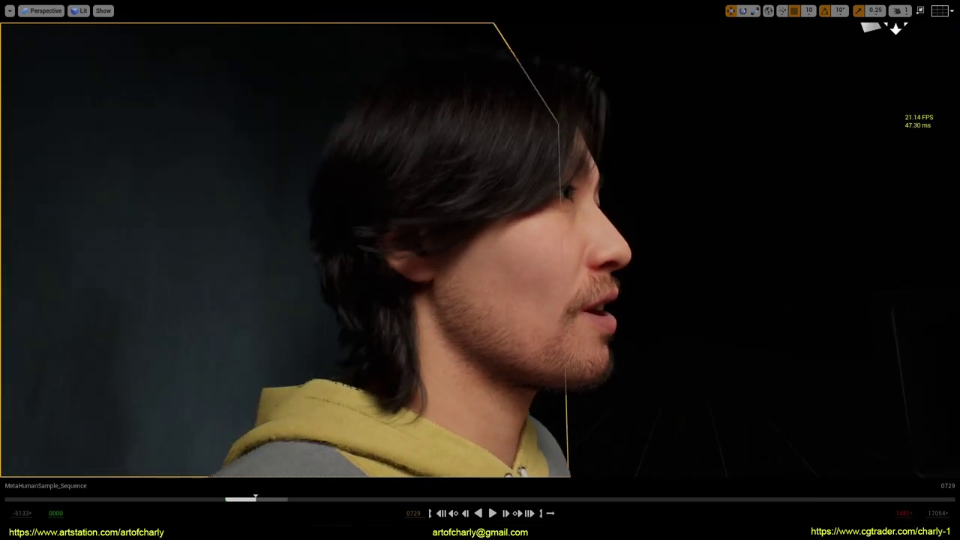
pyautogui.moveTo(570, 232); pyautogui.dragTo(670, 246)
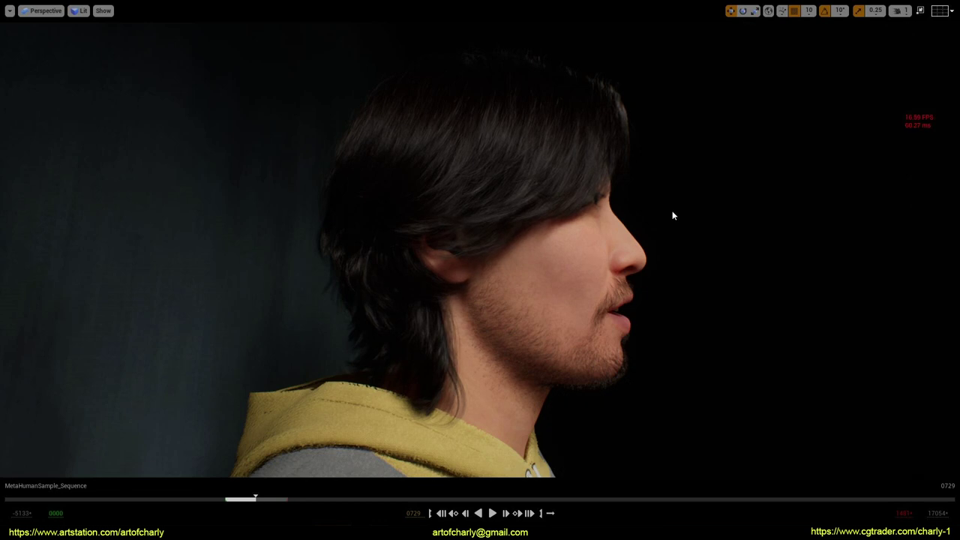
# Step: Switch the viewport to game view and inspect the male character's hair strands up close, along with the frame rate
pyautogui.press('g')
pyautogui.press('g')
pyautogui.press('g')
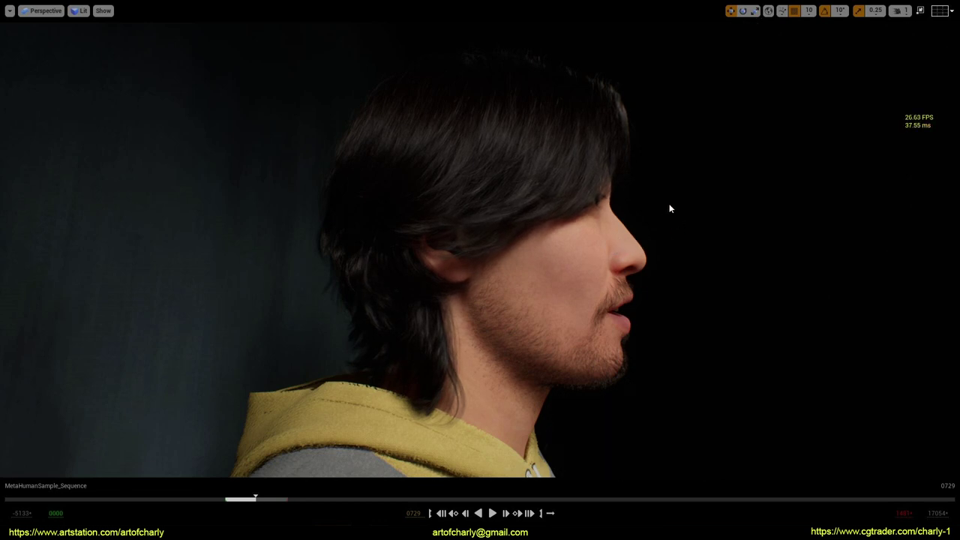
pyautogui.moveTo(668, 213); pyautogui.dragTo(844, 64, button='right')
pyautogui.moveTo(696, 133); pyautogui.dragTo(698, 125)
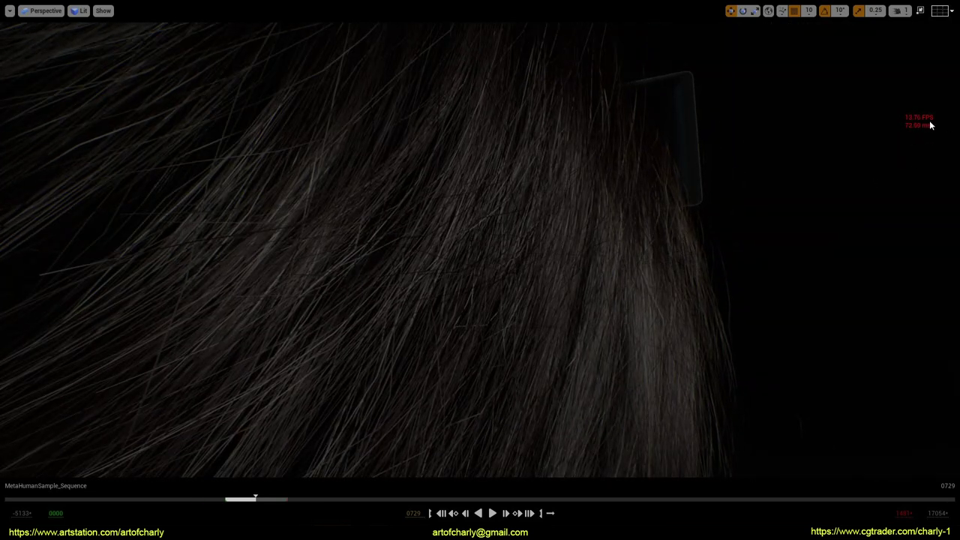
pyautogui.moveTo(720, 265); pyautogui.dragTo(959, 113, button='right')
pyautogui.moveTo(729, 248); pyautogui.dragTo(727, 258, button='right')
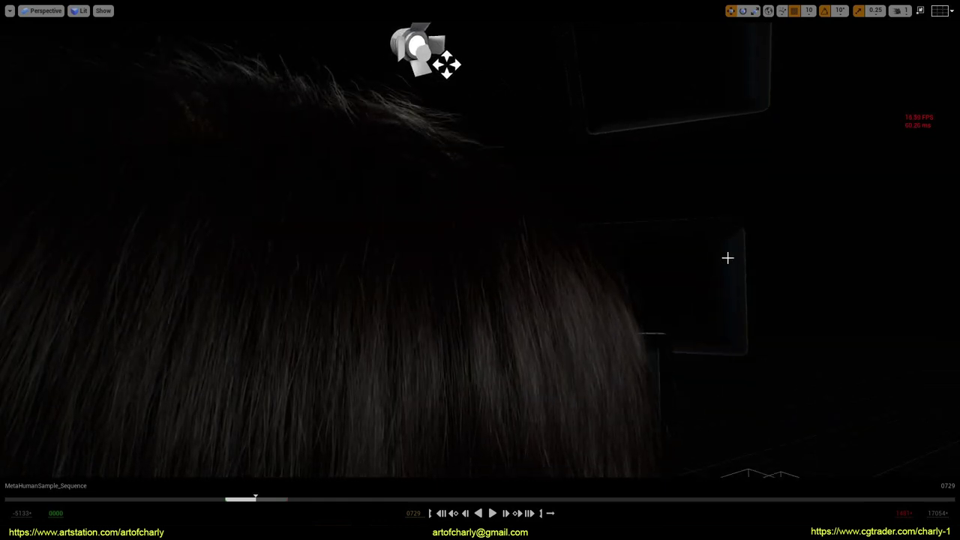
pyautogui.press('g')
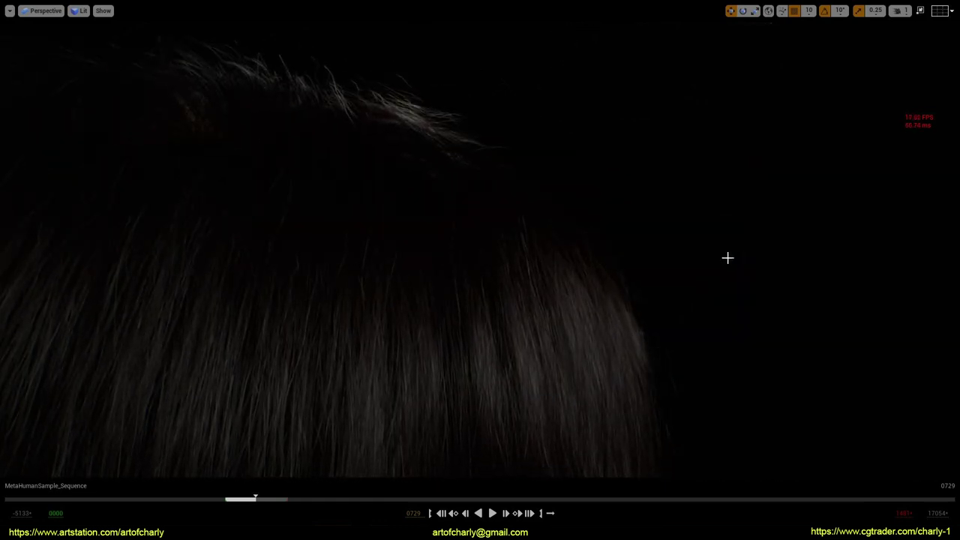
pyautogui.moveTo(669, 248)
pyautogui.mouseDown(button='right')
pyautogui.moveTo(637, 253)
pyautogui.moveTo(675, 262)
pyautogui.moveTo(671, 255)
pyautogui.mouseUp(button='right')
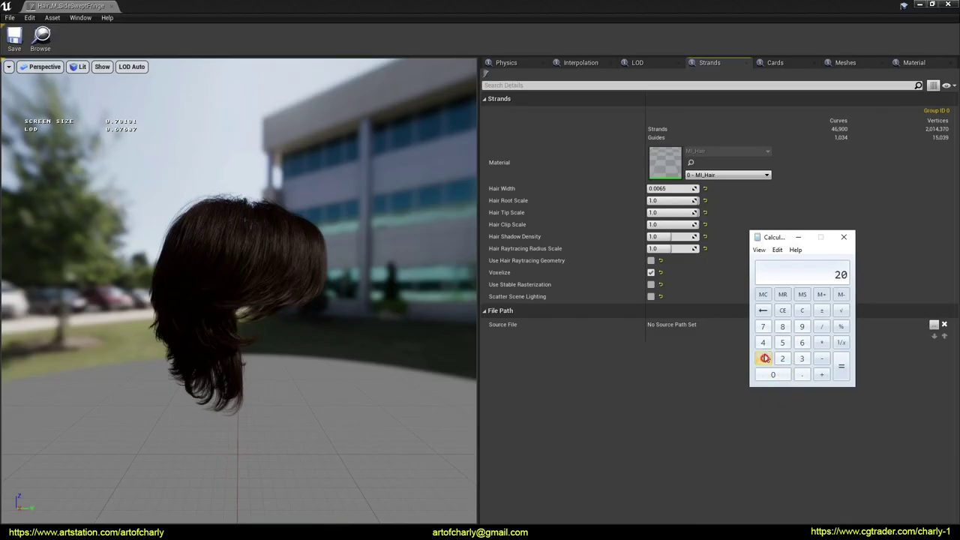
# Step: Calculate the vertices per strand of the side-swept fringe groom by dividing 2014370 by 46900 in the Calculator
pyautogui.click(764, 358)
pyautogui.click(763, 343)
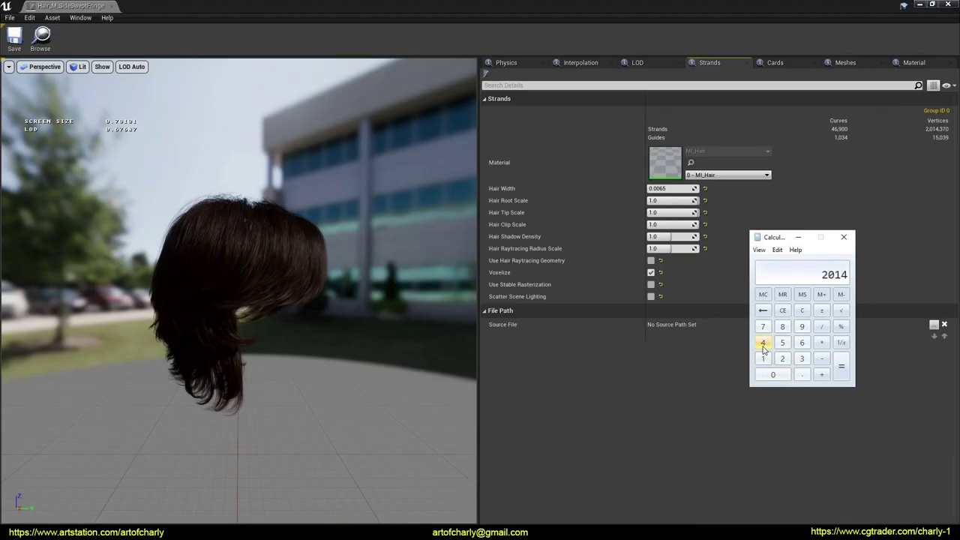
pyautogui.click(798, 358)
pyautogui.click(763, 326)
pyautogui.click(772, 374)
pyautogui.click(821, 327)
pyautogui.click(763, 343)
pyautogui.click(800, 343)
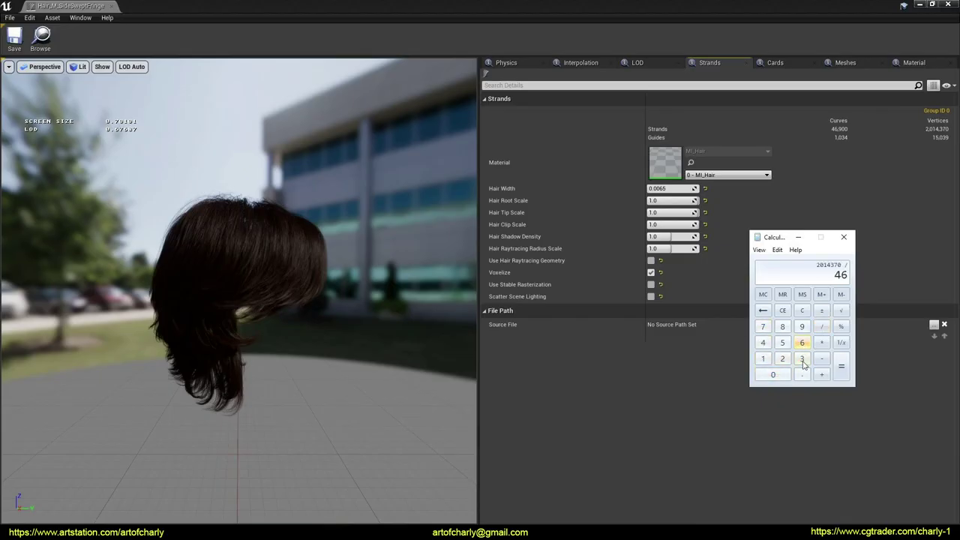
pyautogui.click(802, 327)
pyautogui.doubleClick(776, 374)
pyautogui.click(839, 375)
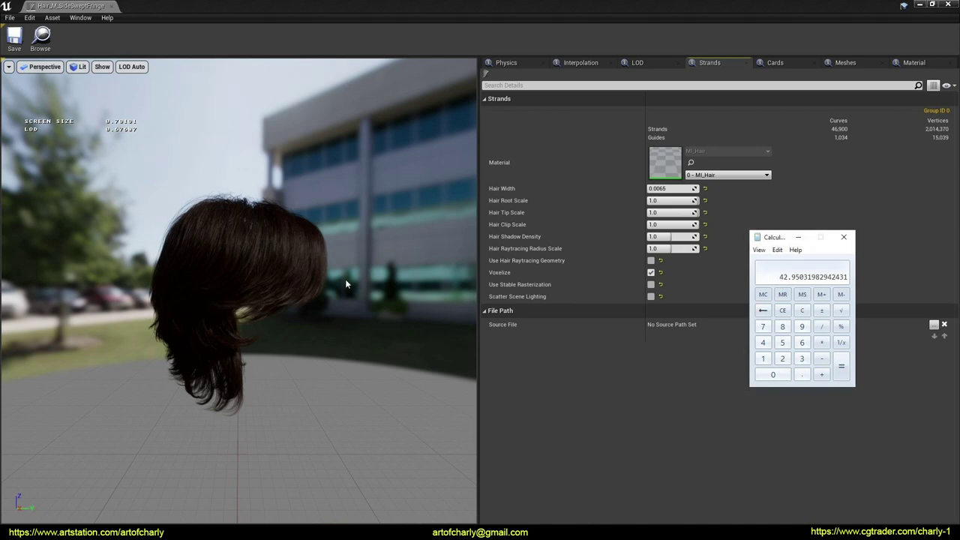
pyautogui.click(358, 204)
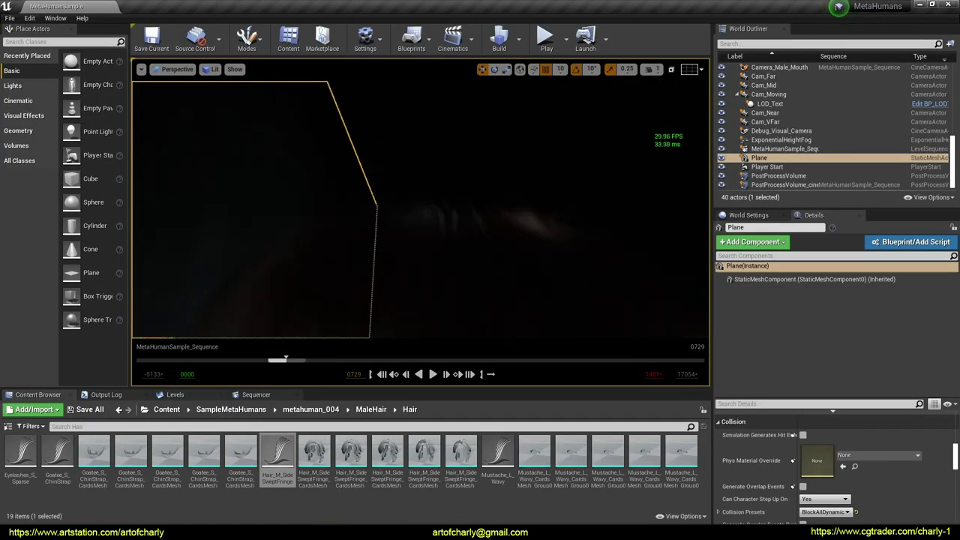
# Step: Open the MI_Hair material of BP_metahuman_004's Hair component and set its Desat parameter to 0.996174
pyautogui.moveTo(420, 210); pyautogui.dragTo(428, 180, button='right')
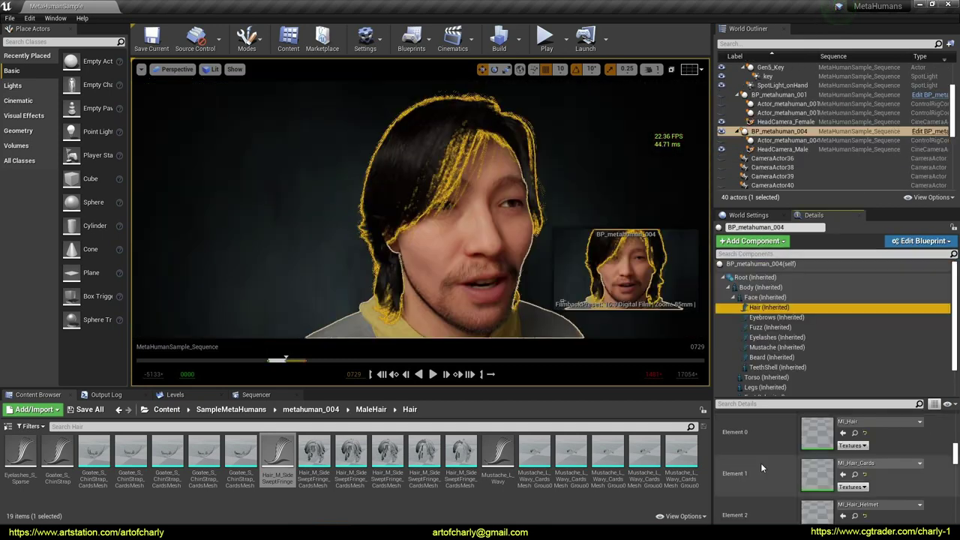
pyautogui.scroll(-2, 761, 463)
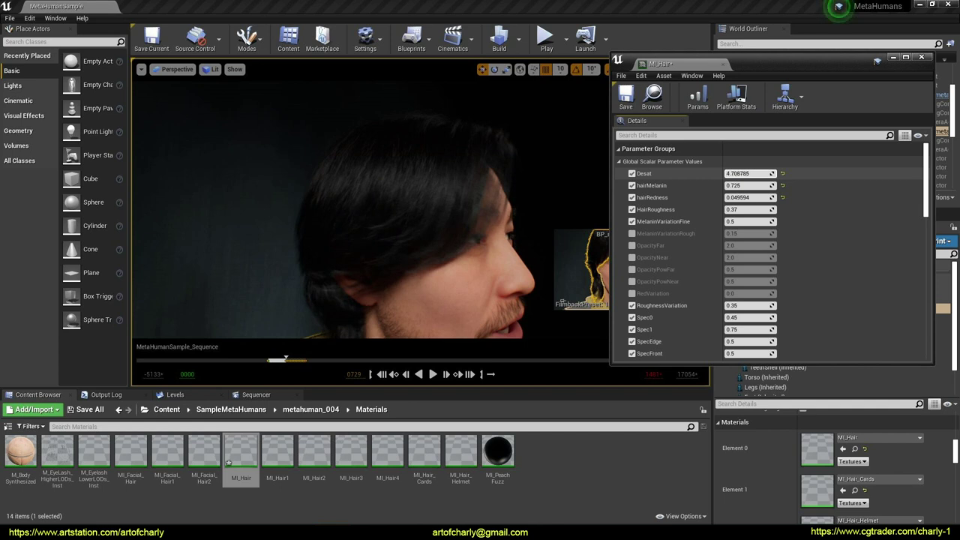
pyautogui.keyDown('alt'); pyautogui.moveTo(507, 154); pyautogui.dragTo(465, 154, button='right'); pyautogui.keyUp('alt')
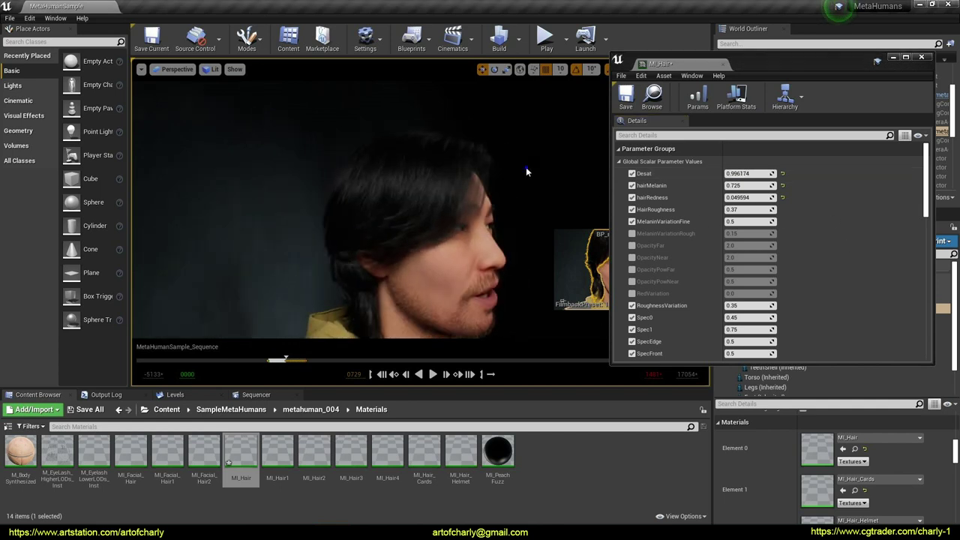
pyautogui.keyDown('alt'); pyautogui.moveTo(526, 171); pyautogui.dragTo(570, 171, button='right'); pyautogui.keyUp('alt')
# Step: Try lowering MI_Hair's hairMelanin parameter to 0.17698 and undo the last change
pyautogui.click(747, 185)
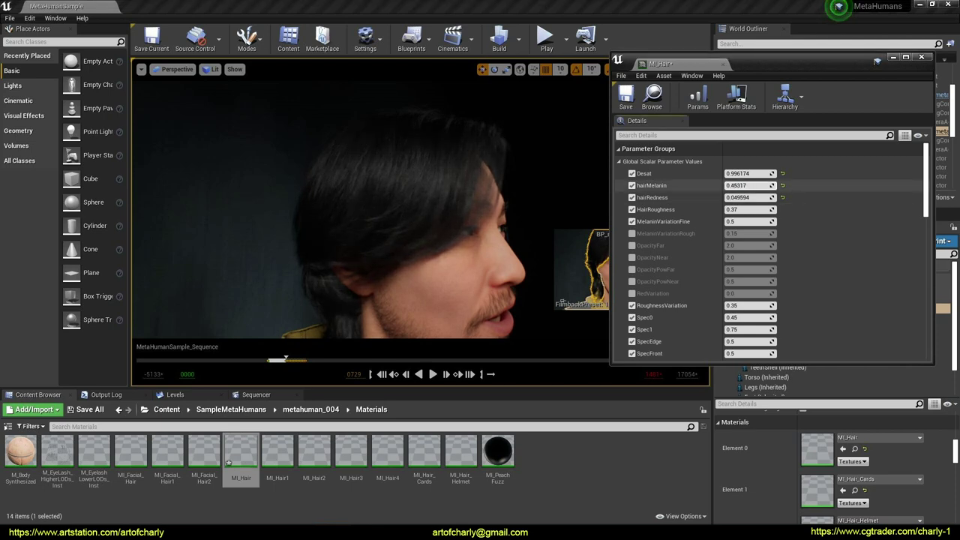
pyautogui.moveTo(742, 185)
pyautogui.mouseDown()
pyautogui.moveTo(720, 185)
pyautogui.moveTo(744, 185)
pyautogui.mouseUp()
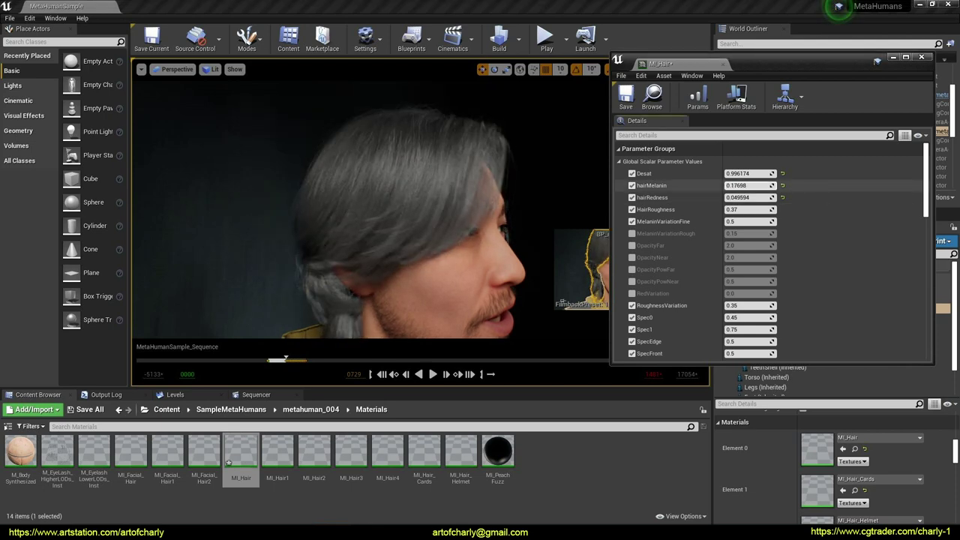
pyautogui.hotkey('ctrl', 'z')
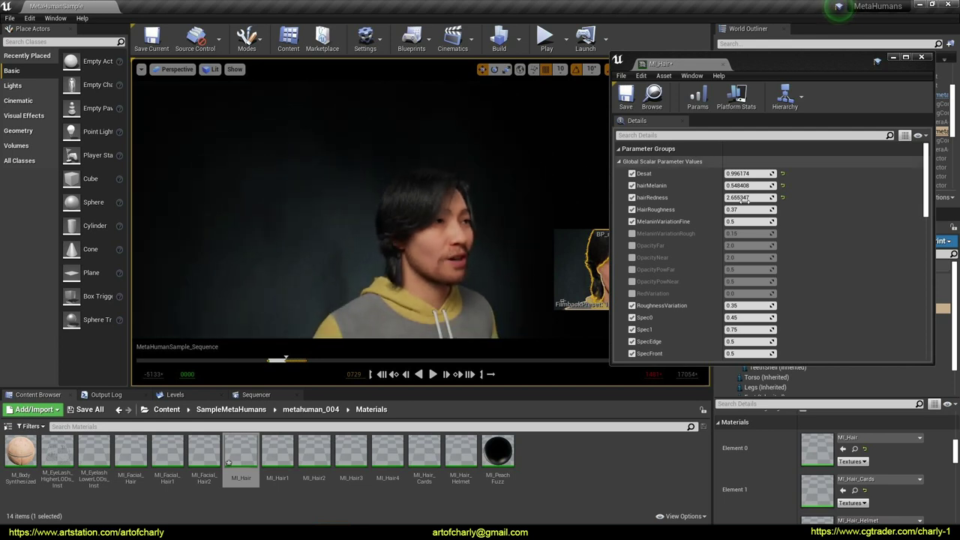
# Step: Set MI_Hair's hairMelanin to 0.89857, HairRoughness to 0.474323 and MelaninVariationFine to 0.286645
pyautogui.moveTo(746, 186); pyautogui.dragTo(780, 186)
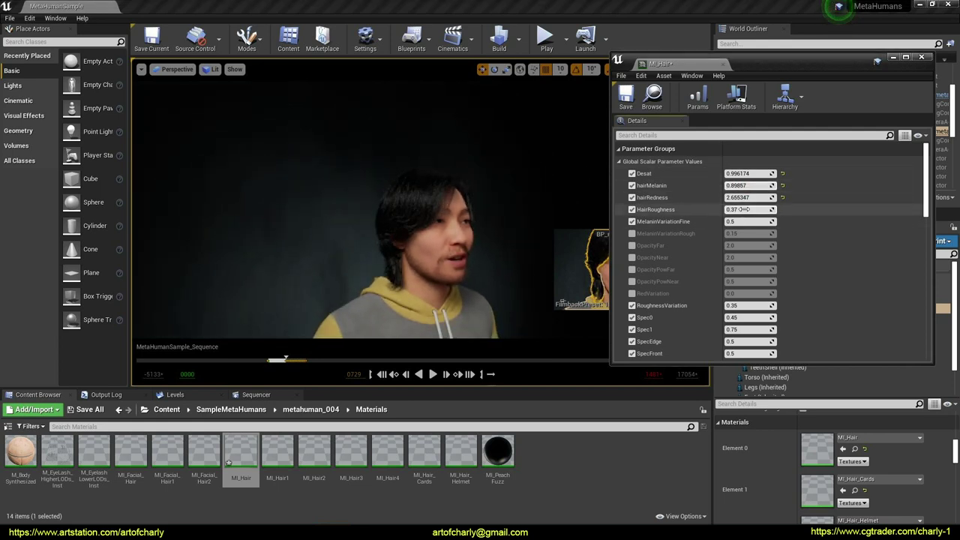
pyautogui.moveTo(746, 209); pyautogui.dragTo(761, 210)
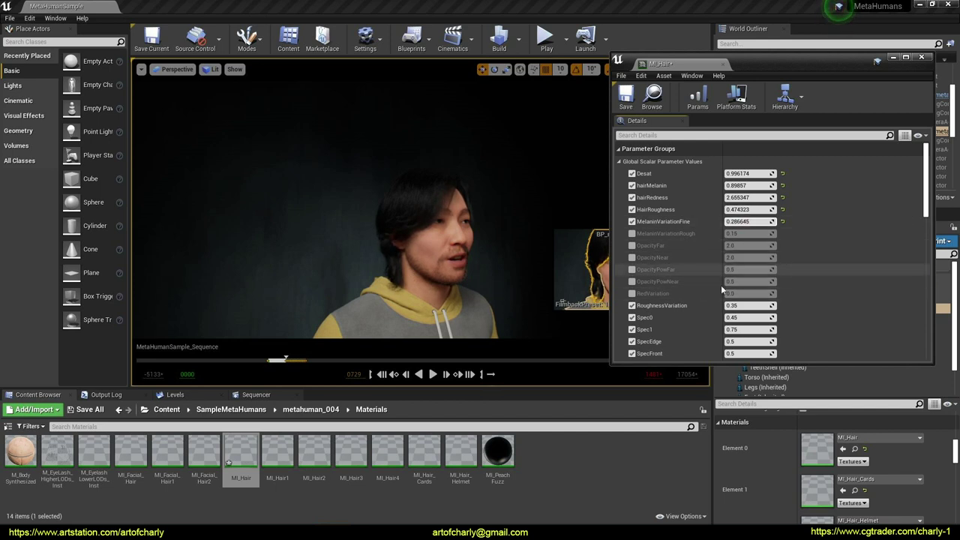
# Step: Enable MI_Hair's PaintColor parameter and set it to a light pink of R 0.927083, G 0.327097, B 0.895299
pyautogui.scroll(-5, 721, 286)
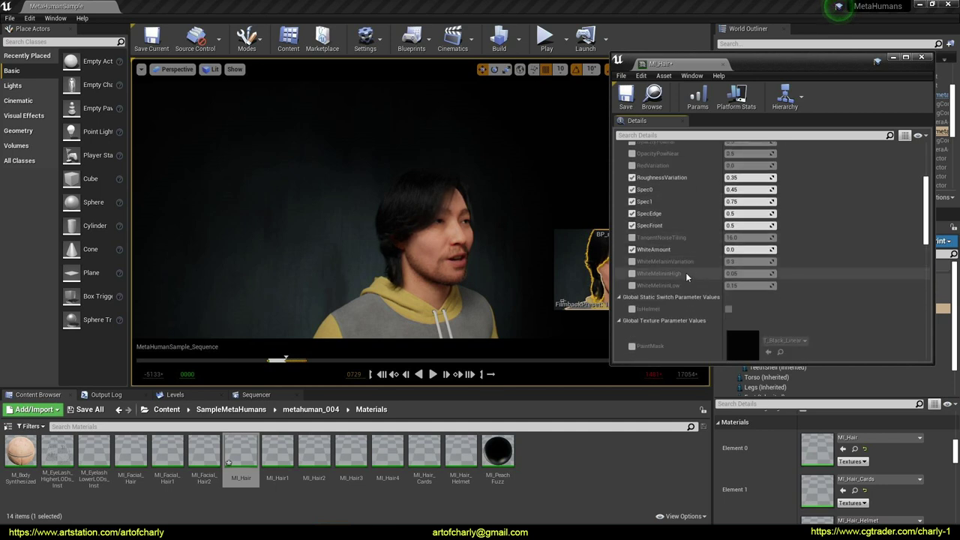
pyautogui.scroll(2, 685, 272)
pyautogui.scroll(1, 686, 272)
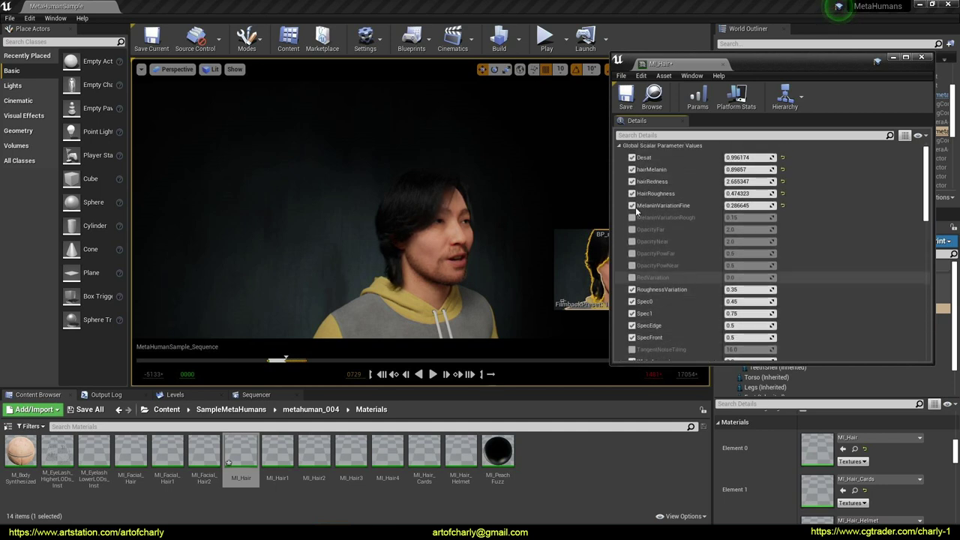
pyautogui.scroll(-6, 699, 252)
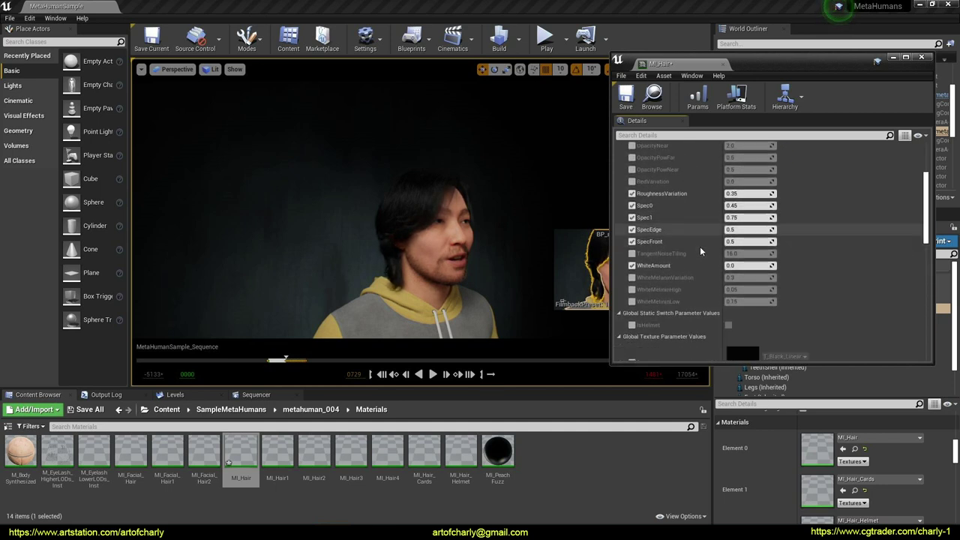
pyautogui.scroll(-1, 689, 248)
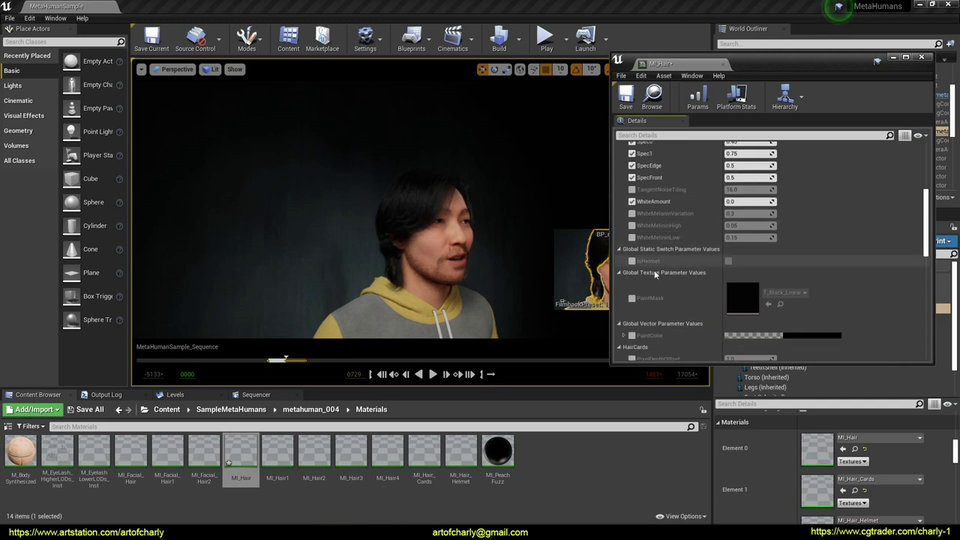
pyautogui.scroll(-2, 654, 270)
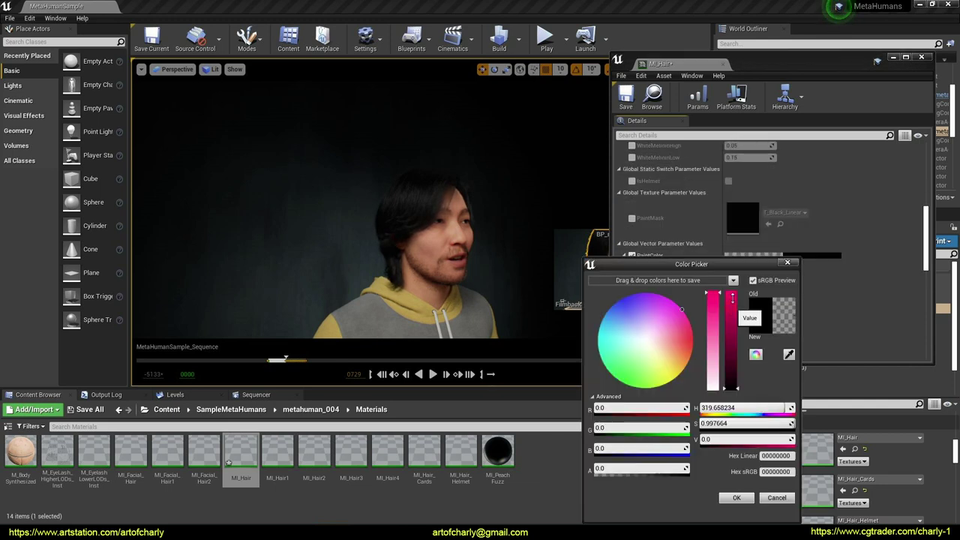
pyautogui.click(732, 299)
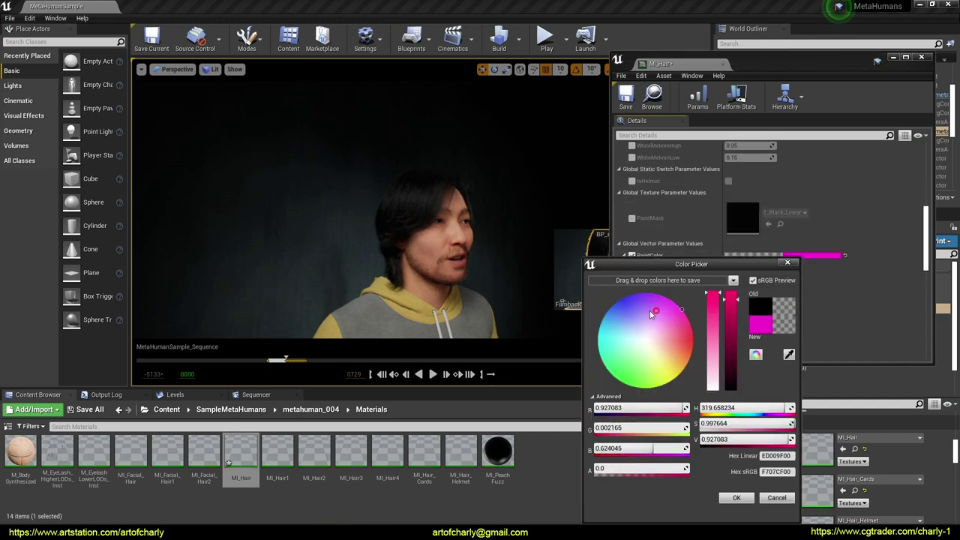
pyautogui.moveTo(651, 313); pyautogui.dragTo(661, 315)
pyautogui.click(737, 498)
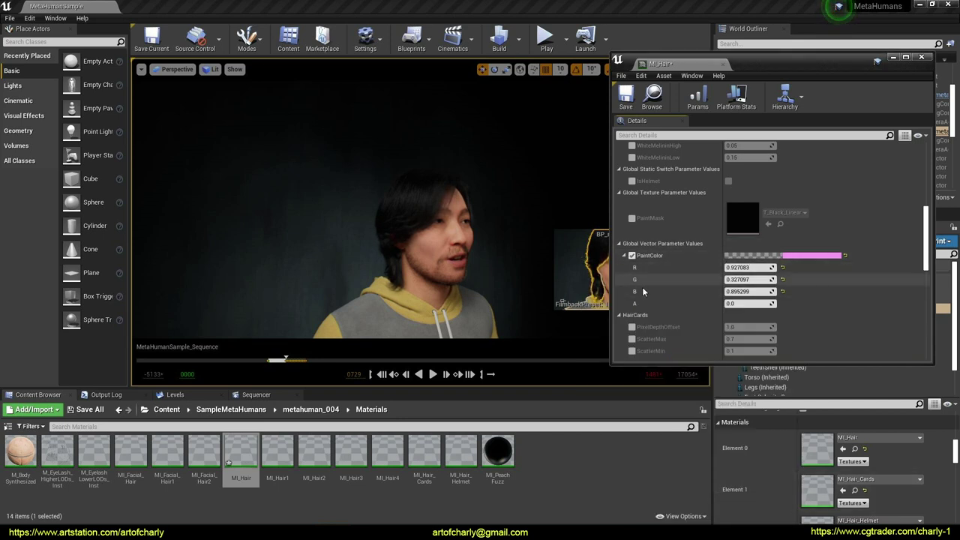
# Step: Lower MI_Hair's hairMelanin to 0.22238 and set Desat to 0 to give the hair a light ginger colour
pyautogui.scroll(2, 670, 289)
pyautogui.scroll(8, 672, 291)
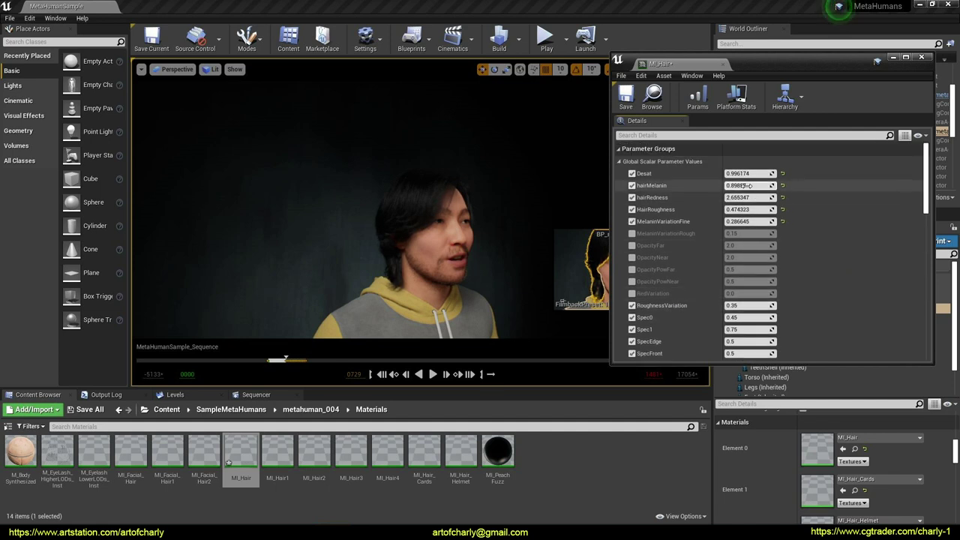
pyautogui.moveTo(747, 185)
pyautogui.mouseDown()
pyautogui.moveTo(711, 185)
pyautogui.moveTo(738, 186)
pyautogui.mouseUp()
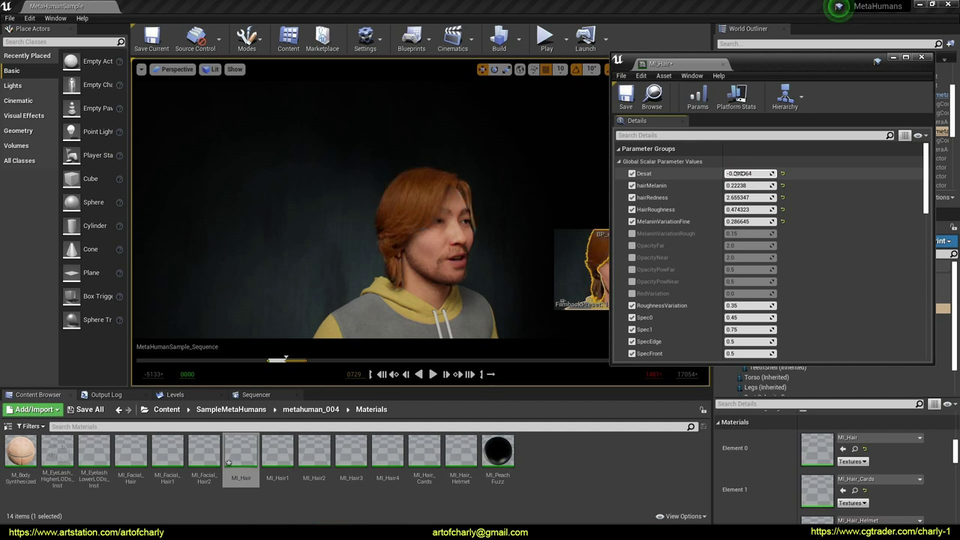
pyautogui.moveTo(740, 173); pyautogui.dragTo(747, 173)
pyautogui.click(747, 174)
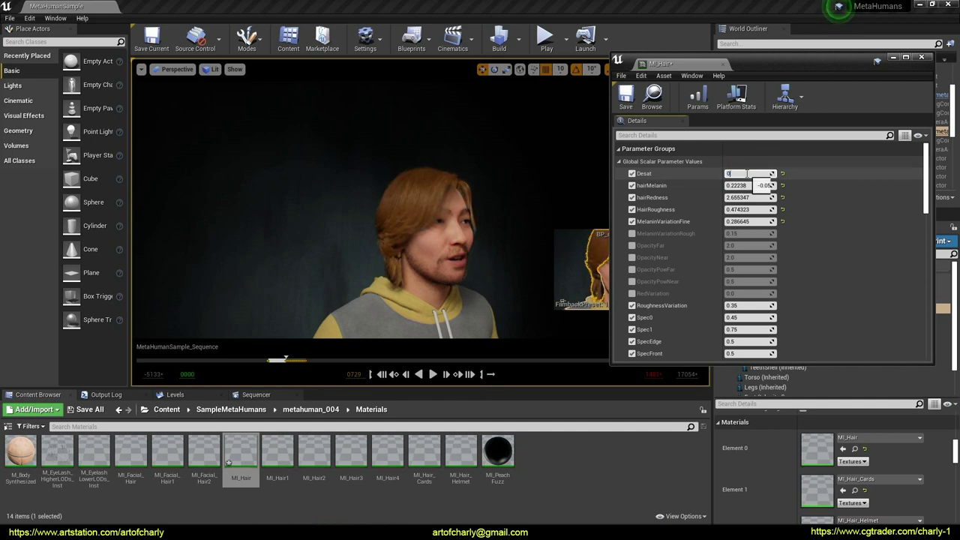
# Step: Change MI_Hair's PaintColor to a blue of R 0.06427, G 0.214677, B 0.53125
pyautogui.scroll(-5, 668, 237)
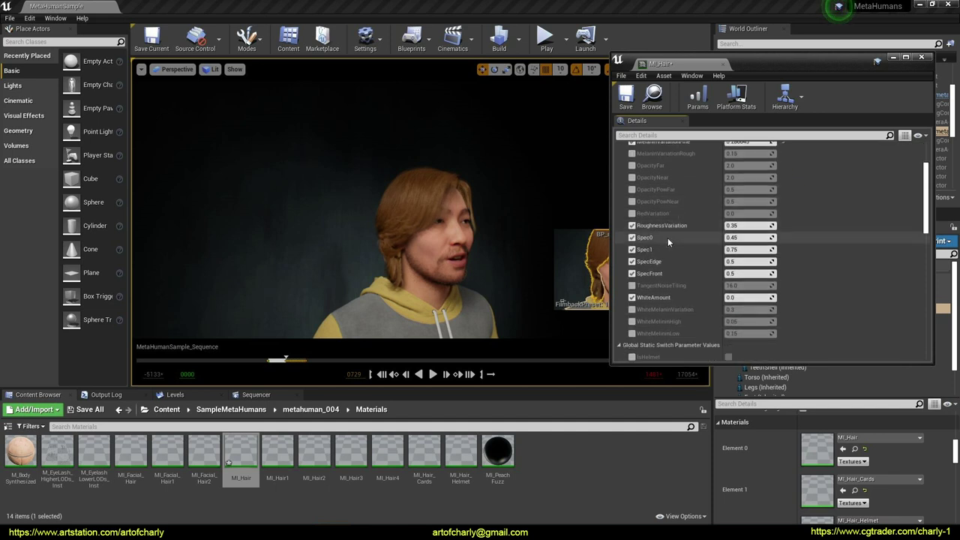
pyautogui.scroll(-3, 667, 237)
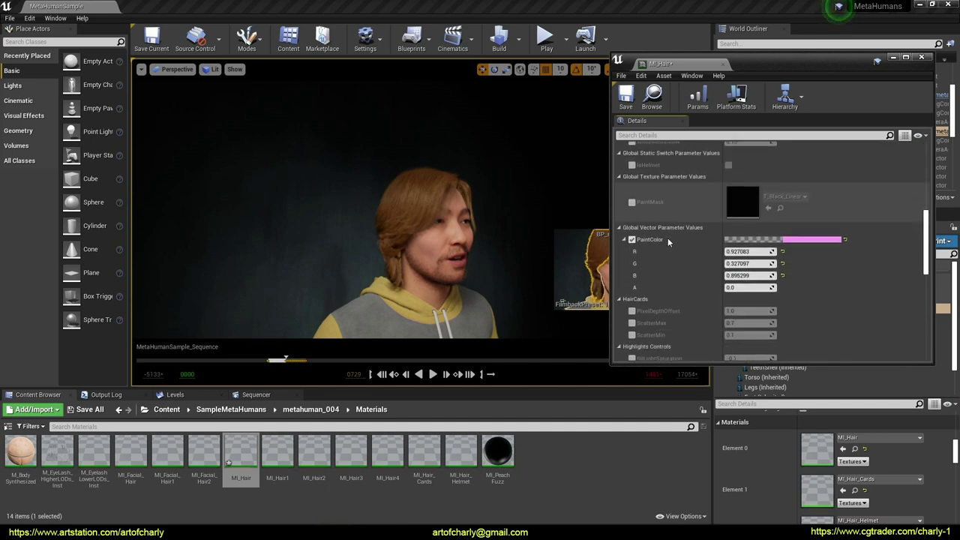
pyautogui.click(810, 239)
pyautogui.click(620, 296)
pyautogui.moveTo(738, 288); pyautogui.dragTo(738, 321)
pyautogui.click(744, 480)
pyautogui.click(624, 240)
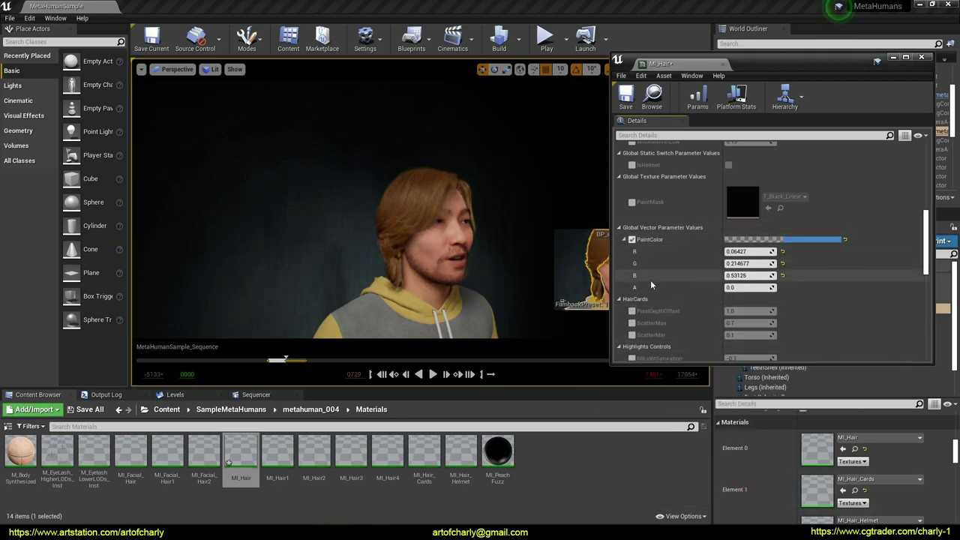
# Step: Review MI_Hair's remaining parameter groups, including HairCards, Highlights Controls, Normals and General
pyautogui.scroll(-2, 651, 280)
pyautogui.scroll(-2, 660, 270)
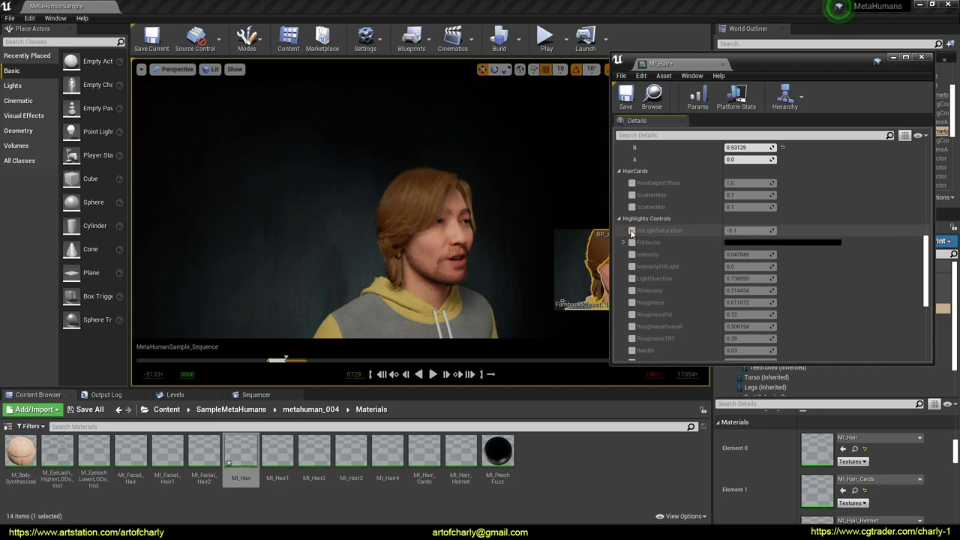
pyautogui.scroll(-3, 649, 295)
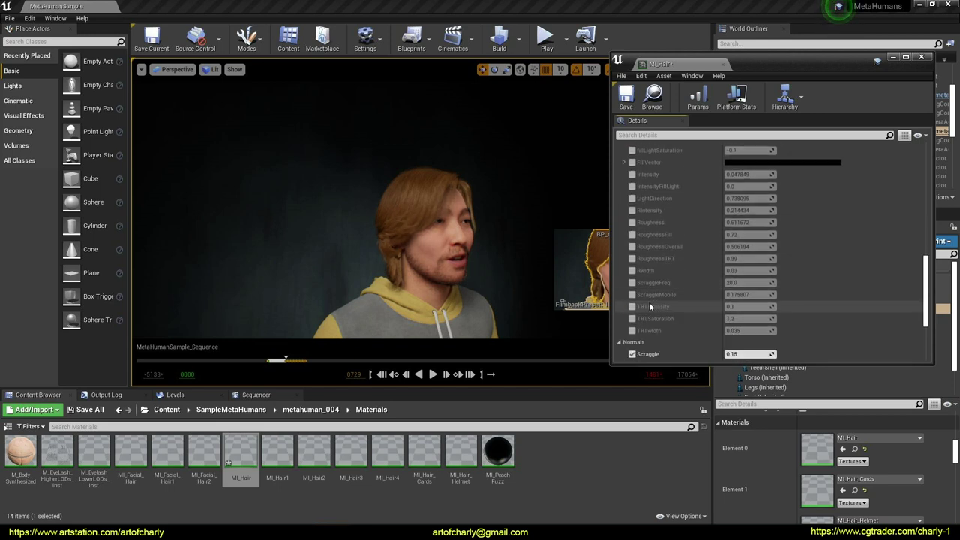
pyautogui.scroll(-1, 649, 302)
pyautogui.scroll(-3, 656, 300)
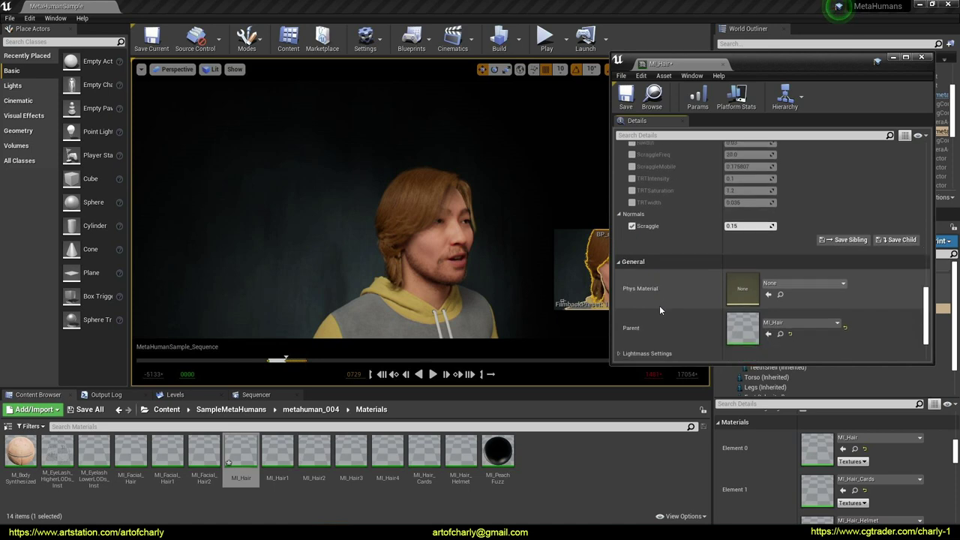
pyautogui.scroll(8, 660, 308)
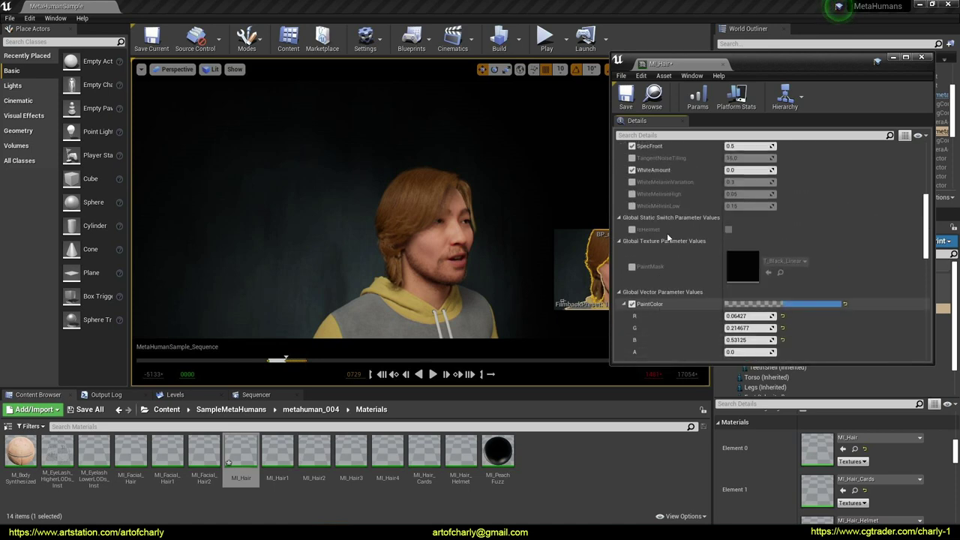
pyautogui.scroll(6, 659, 218)
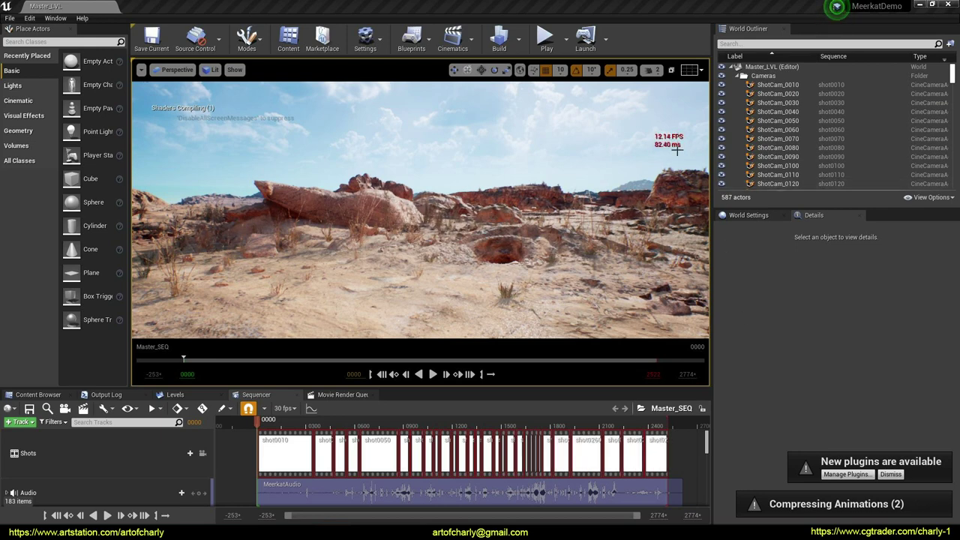
# Step: Enlarge the Meerkat level's viewport to full screen and play Master_SEQ, pausing at frame 0817 in shot0050
pyautogui.scroll(-3, 441, 203)
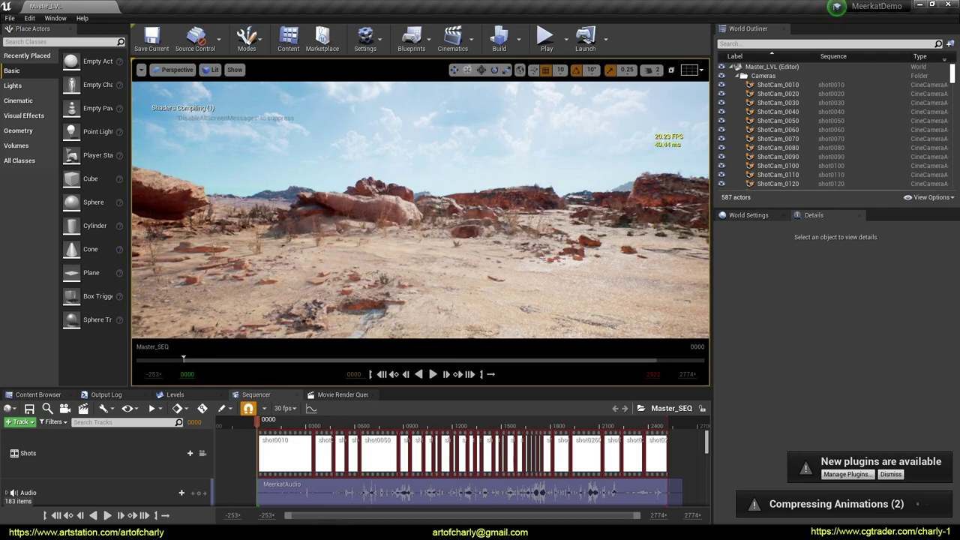
pyautogui.press('F11')
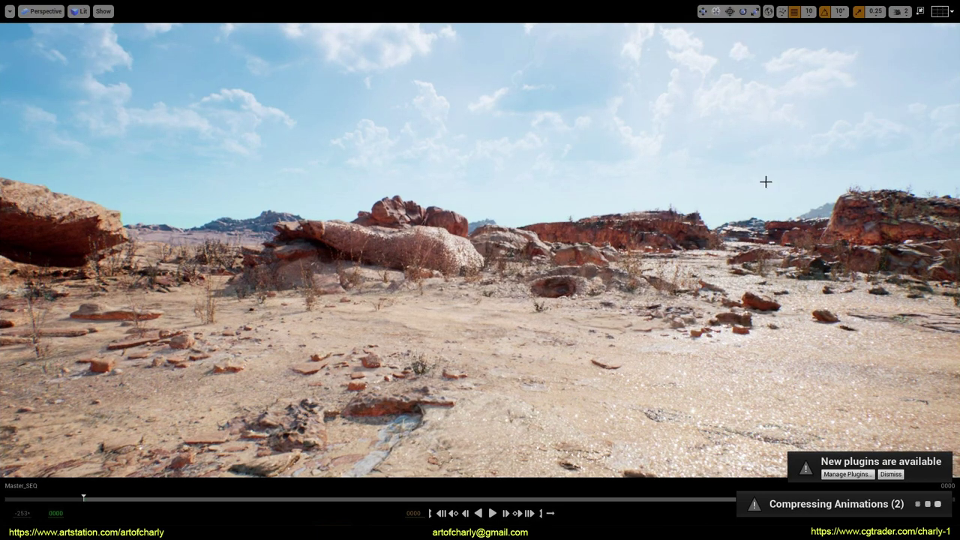
pyautogui.click(492, 513)
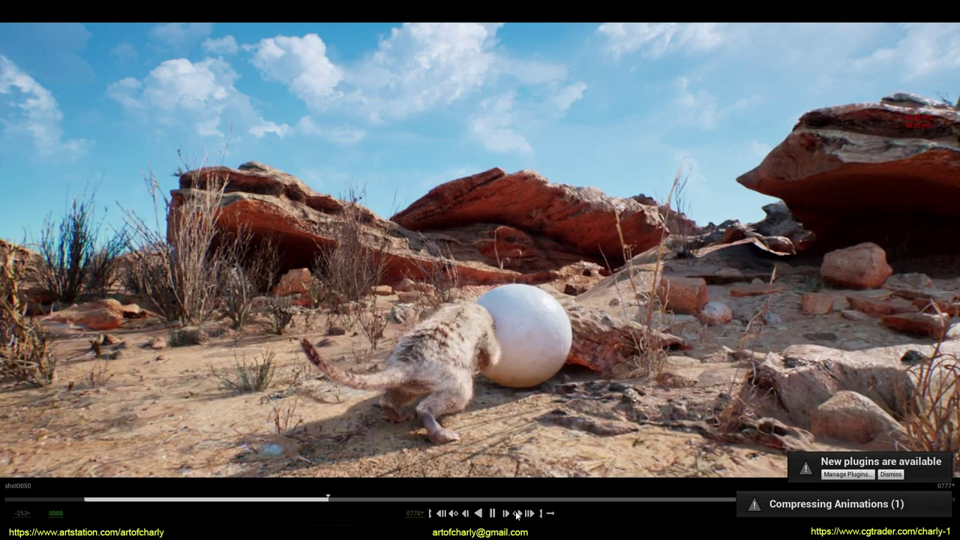
pyautogui.click(492, 513)
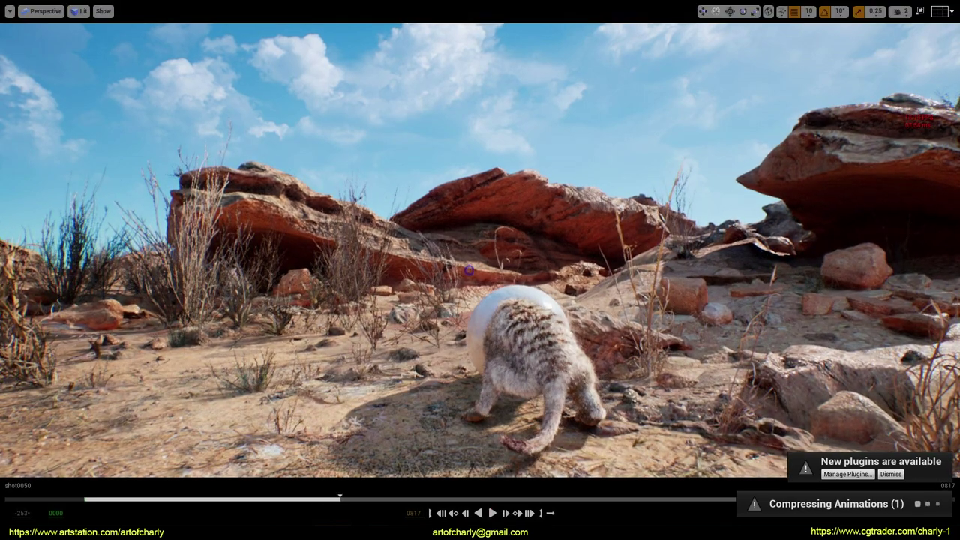
# Step: Examine the meerkat's groom fur up close from several angles beside the egg
pyautogui.moveTo(469, 270); pyautogui.dragTo(675, 255, button='right')
pyautogui.press('w')
pyautogui.press('w')
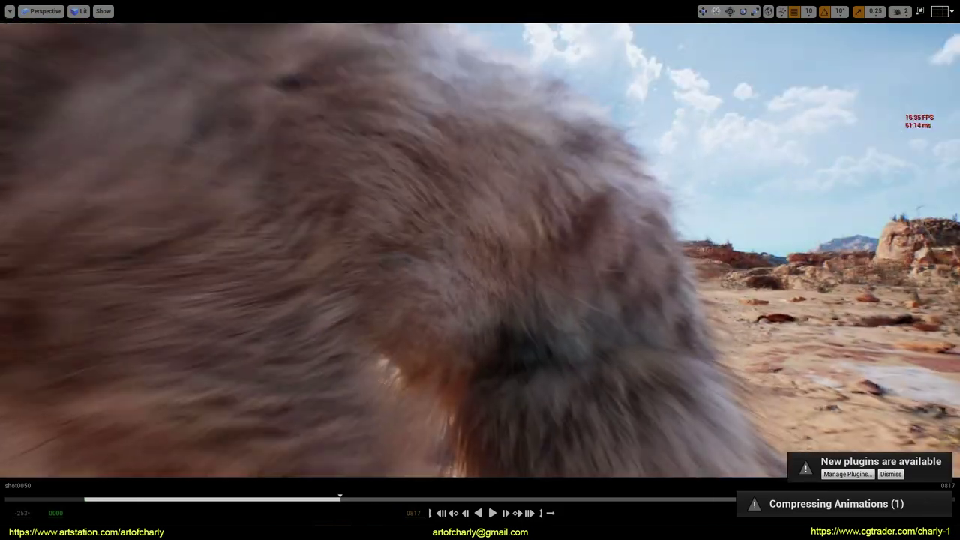
pyautogui.press('s')
pyautogui.moveTo(593, 237); pyautogui.dragTo(581, 271, button='right')
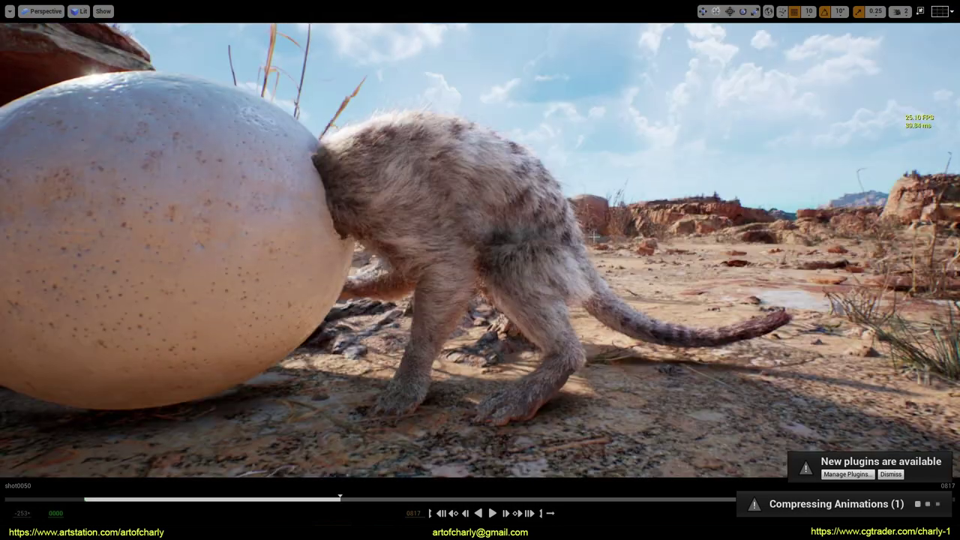
pyautogui.click(536, 168)
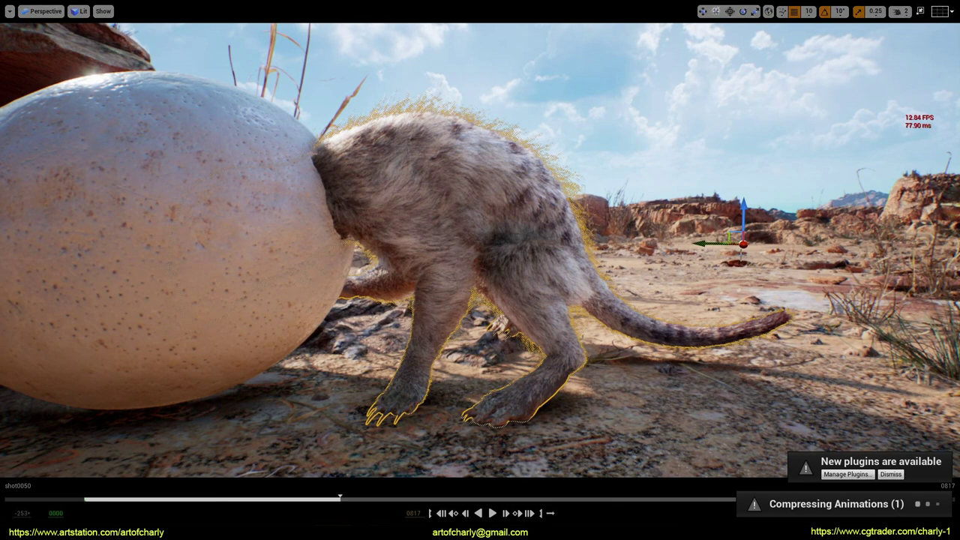
pyautogui.rightClick(665, 171)
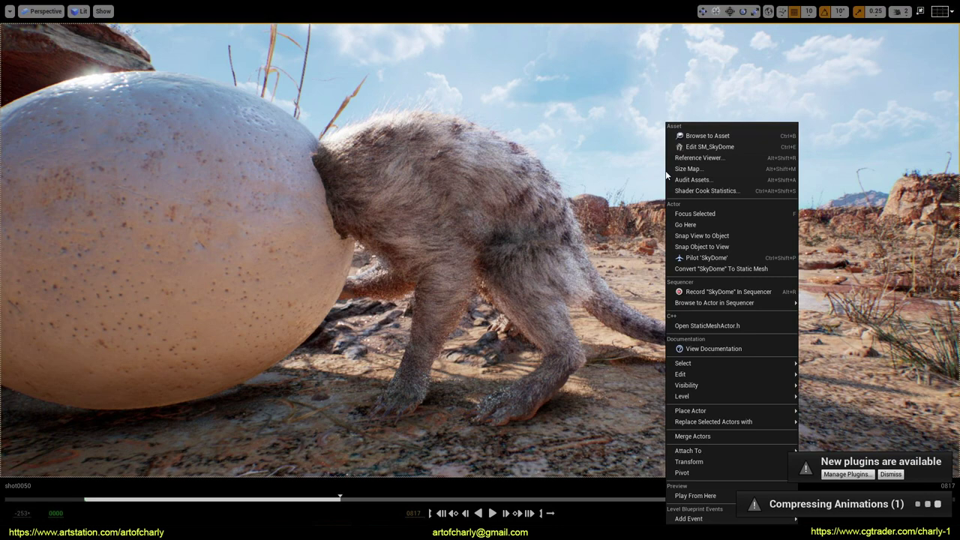
pyautogui.moveTo(419, 116); pyautogui.dragTo(340, 88, button='right')
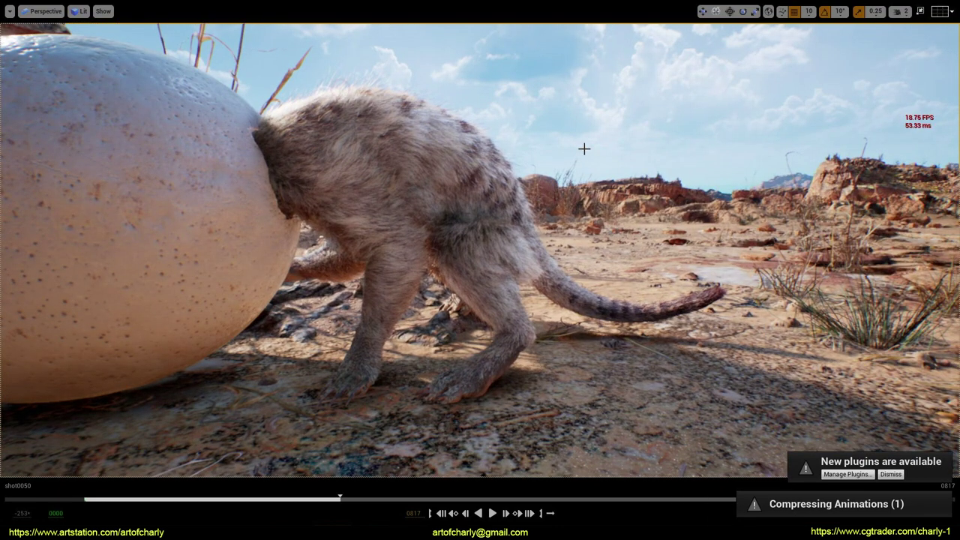
pyautogui.moveTo(586, 181); pyautogui.dragTo(483, 165, button='right')
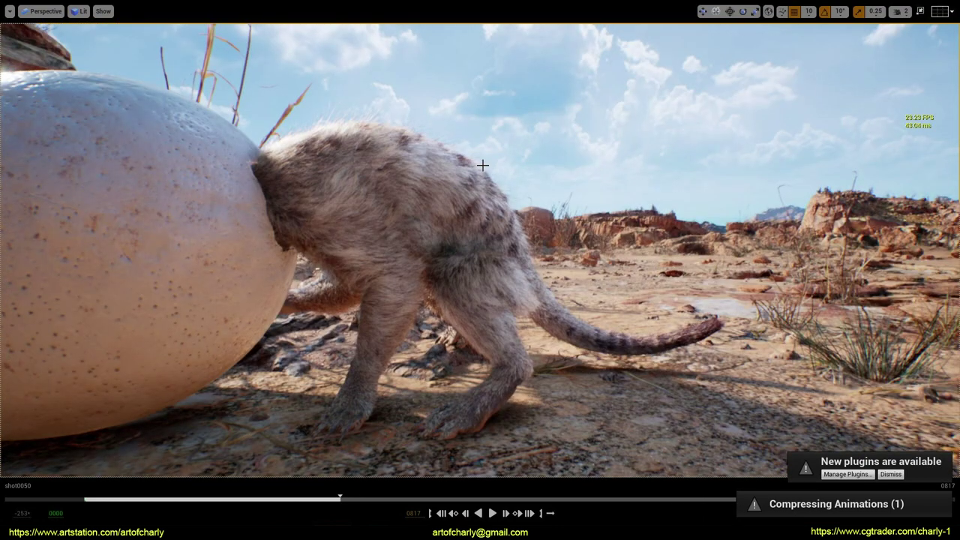
pyautogui.click(390, 145)
pyautogui.click(860, 140)
pyautogui.moveTo(515, 179); pyautogui.dragTo(415, 229, button='right')
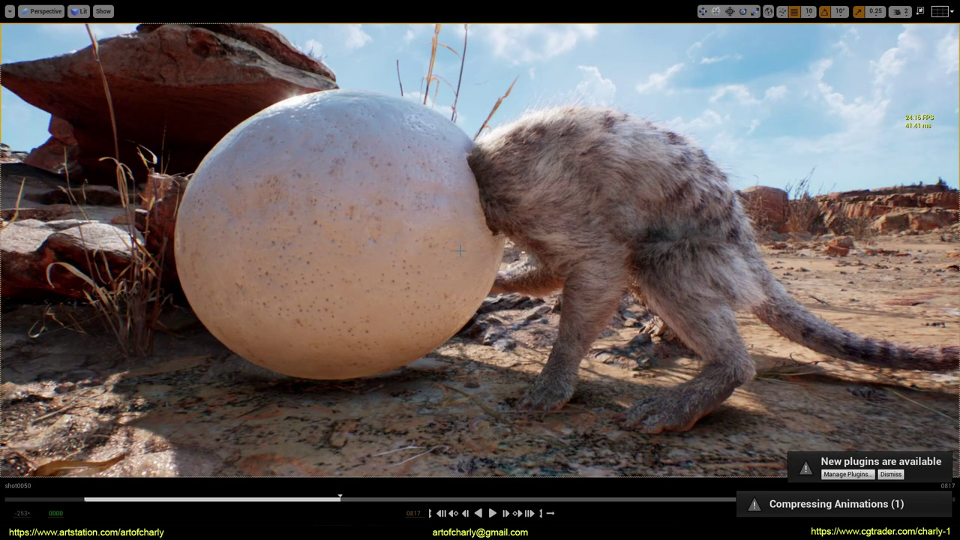
pyautogui.moveTo(771, 165); pyautogui.dragTo(660, 256, button='right')
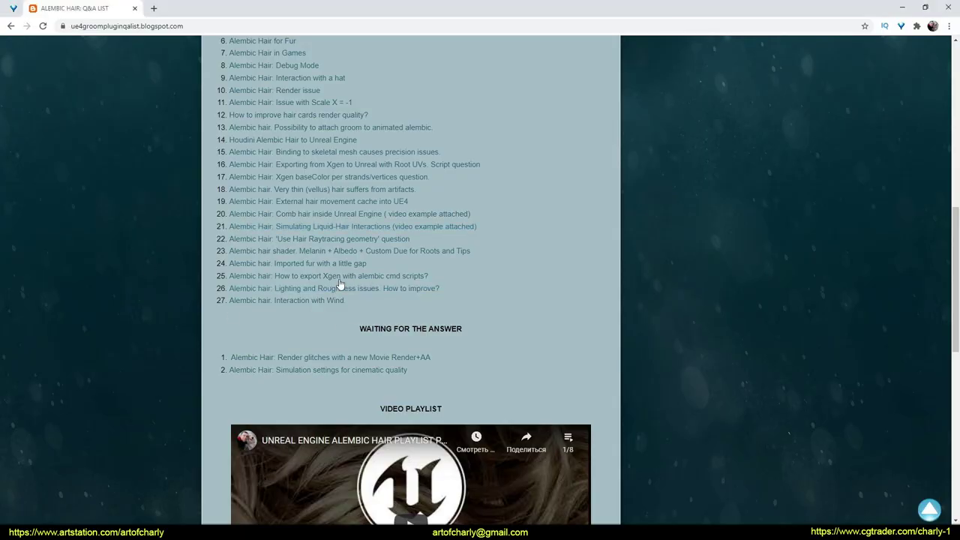
# Step: In the browser's Alembic Hair Q&A list, open and read the article on Melanin + Albedo + Custom Dye for Roots and Tips
pyautogui.click(373, 253)
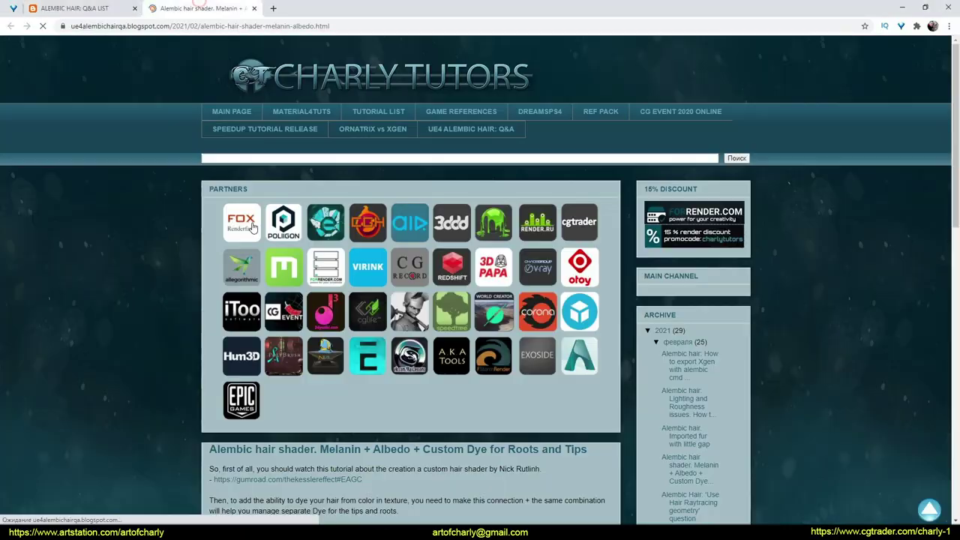
pyautogui.scroll(-5, 253, 227)
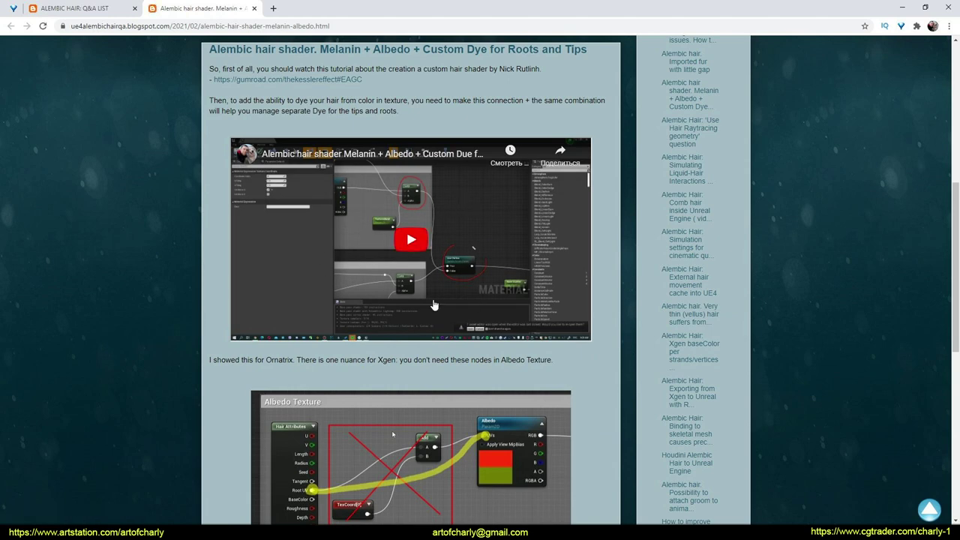
pyautogui.scroll(5, 382, 267)
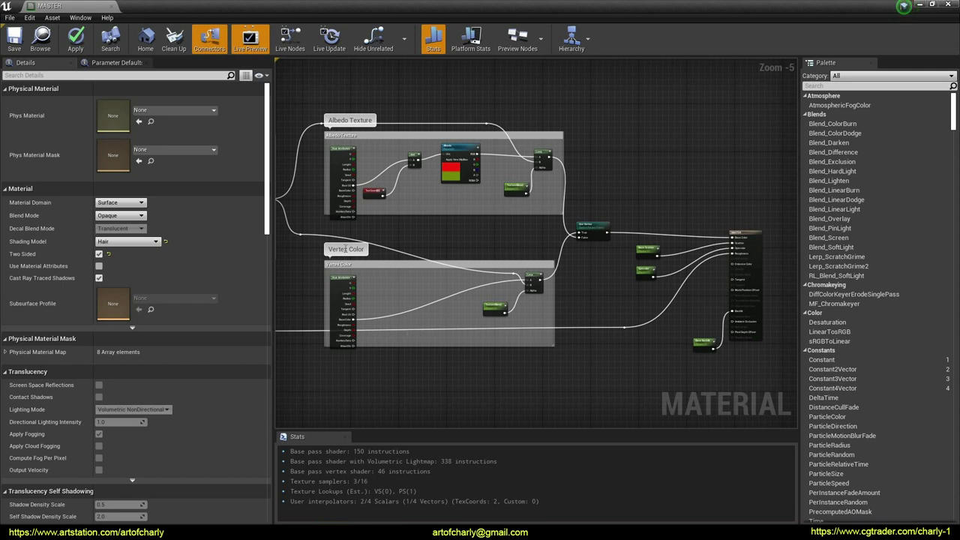
# Step: Examine the Dye Hair node group in the MASTER material graph, from LinearGradient and SmoothStep to the Use Dye switches
pyautogui.moveTo(378, 92); pyautogui.dragTo(708, 71, button='right')
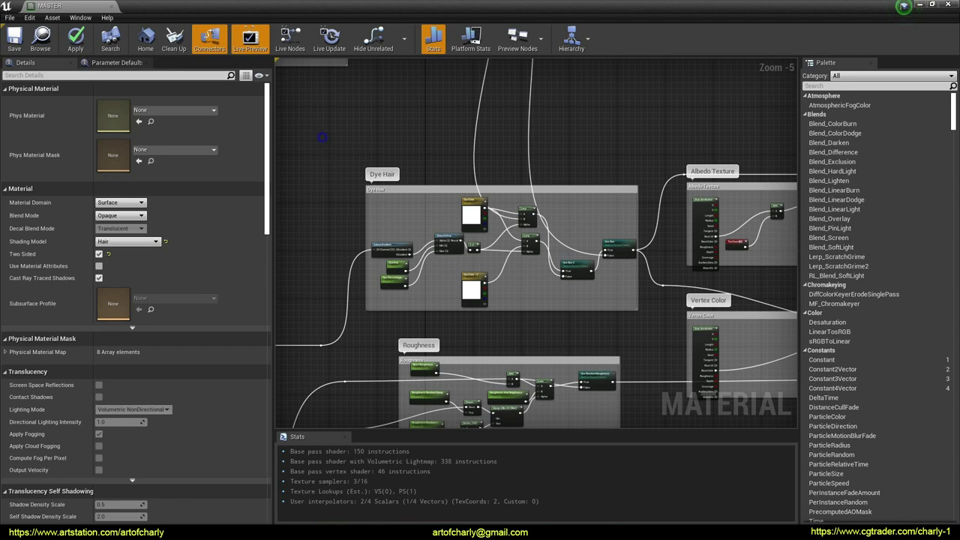
pyautogui.scroll(2, 388, 122)
pyautogui.moveTo(487, 149); pyautogui.dragTo(380, 85, button='right')
pyautogui.scroll(1, 358, 182)
pyautogui.moveTo(358, 181); pyautogui.dragTo(478, 181, button='right')
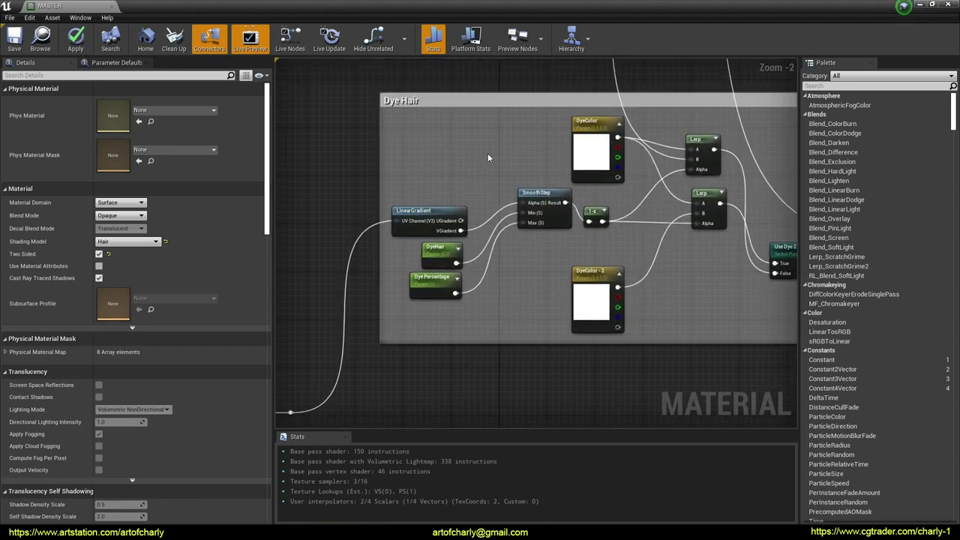
pyautogui.moveTo(509, 289); pyautogui.dragTo(433, 248, button='right')
pyautogui.scroll(1, 446, 223)
pyautogui.scroll(-1, 463, 272)
pyautogui.moveTo(417, 215); pyautogui.dragTo(463, 220, button='right')
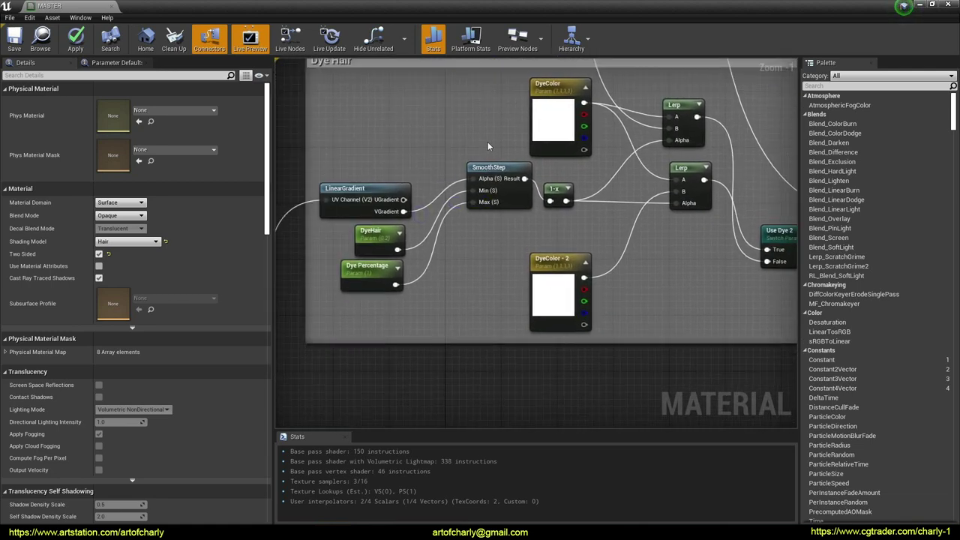
pyautogui.moveTo(617, 158); pyautogui.dragTo(502, 163, button='right')
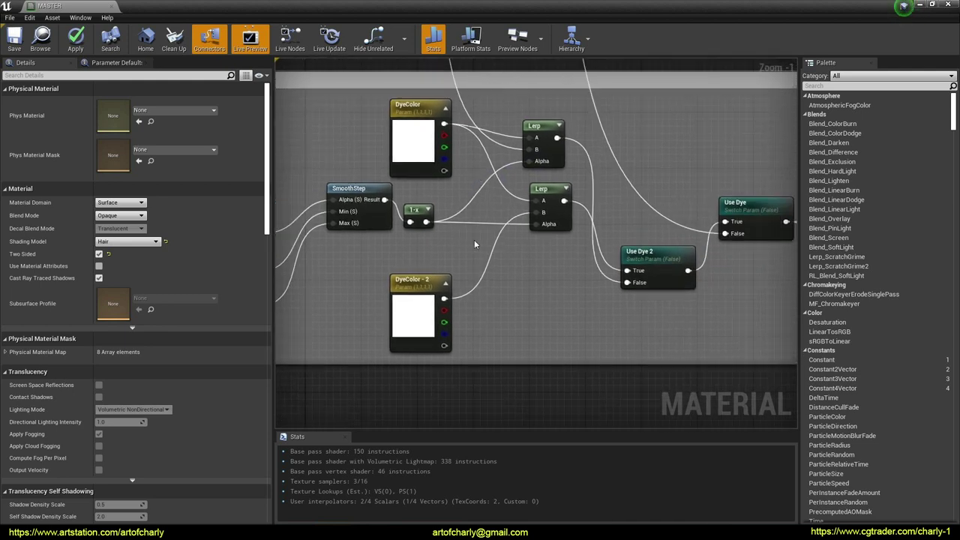
pyautogui.moveTo(645, 291); pyautogui.dragTo(570, 201, button='right')
# Step: Examine the Albedo Texture node group, following the Root UV connection through Add and the Albedo texture to the Lerp
pyautogui.moveTo(613, 282); pyautogui.dragTo(400, 308, button='right')
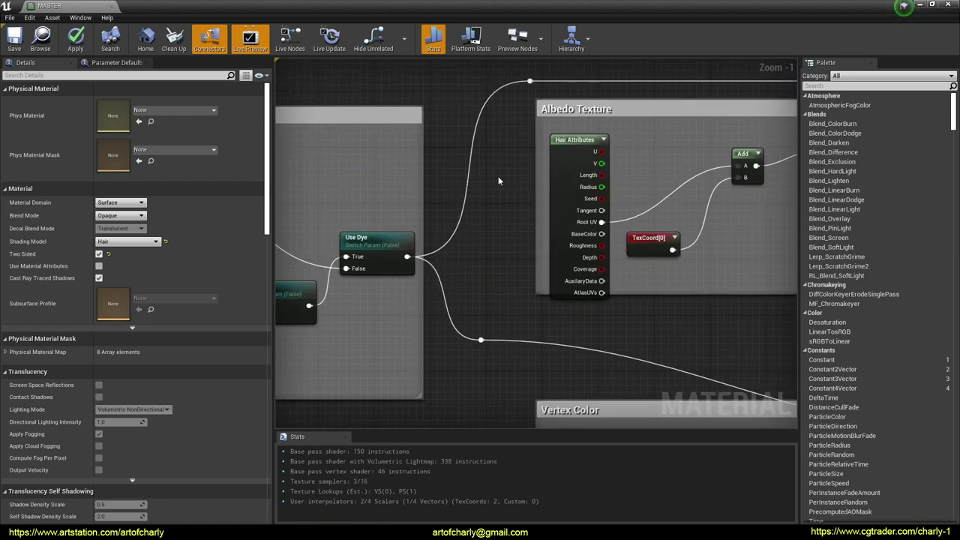
pyautogui.moveTo(501, 167); pyautogui.dragTo(275, 227, button='right')
pyautogui.moveTo(679, 264); pyautogui.dragTo(610, 259, button='right')
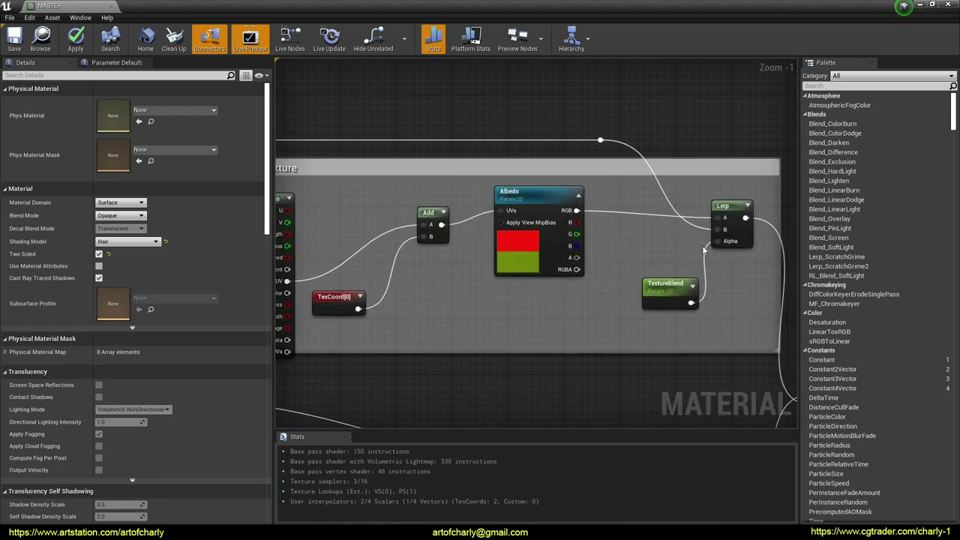
pyautogui.moveTo(427, 273); pyautogui.dragTo(678, 242, button='right')
pyautogui.scroll(-4, 562, 244)
pyautogui.scroll(5, 613, 265)
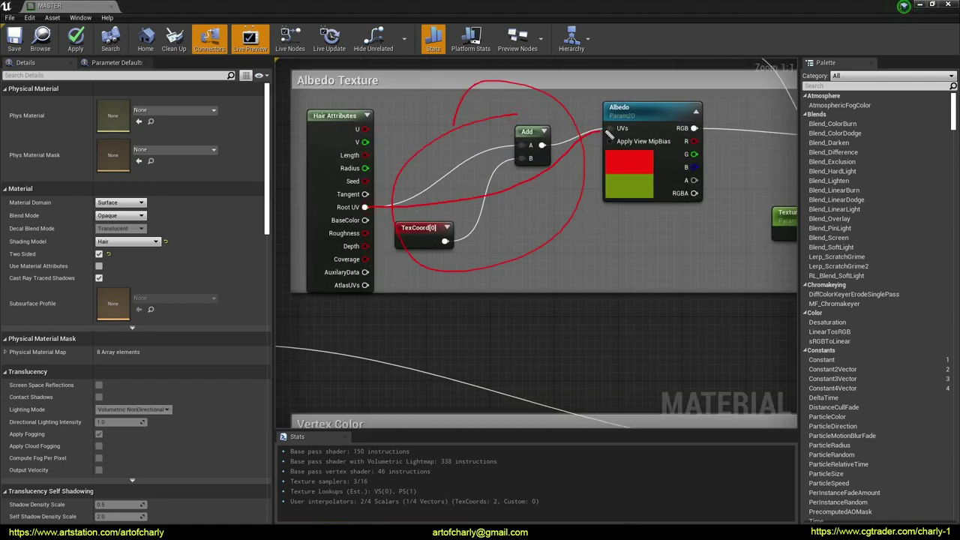
# Step: Inspect the TexCoord node's settings in the Albedo Texture group and return to the overall MASTER graph
pyautogui.press('Escape')
pyautogui.click(416, 230)
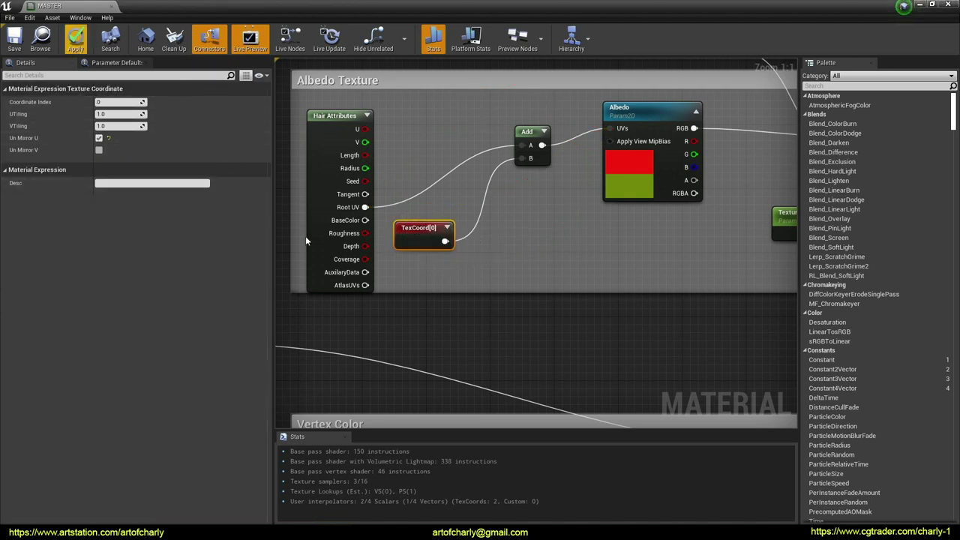
pyautogui.moveTo(423, 223)
pyautogui.mouseDown()
pyautogui.moveTo(500, 238)
pyautogui.moveTo(419, 206)
pyautogui.mouseUp()
pyautogui.press('Escape')
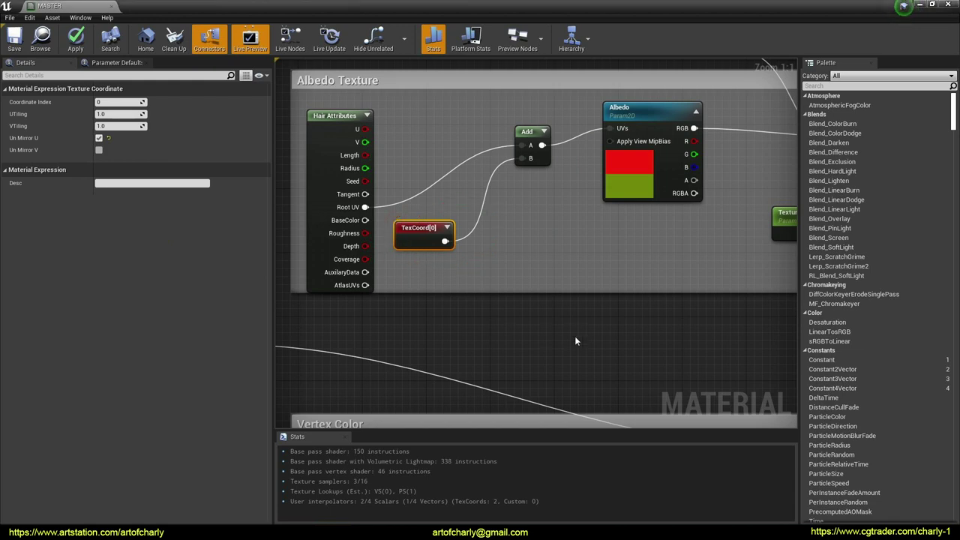
pyautogui.click(574, 336)
pyautogui.scroll(-7, 576, 142)
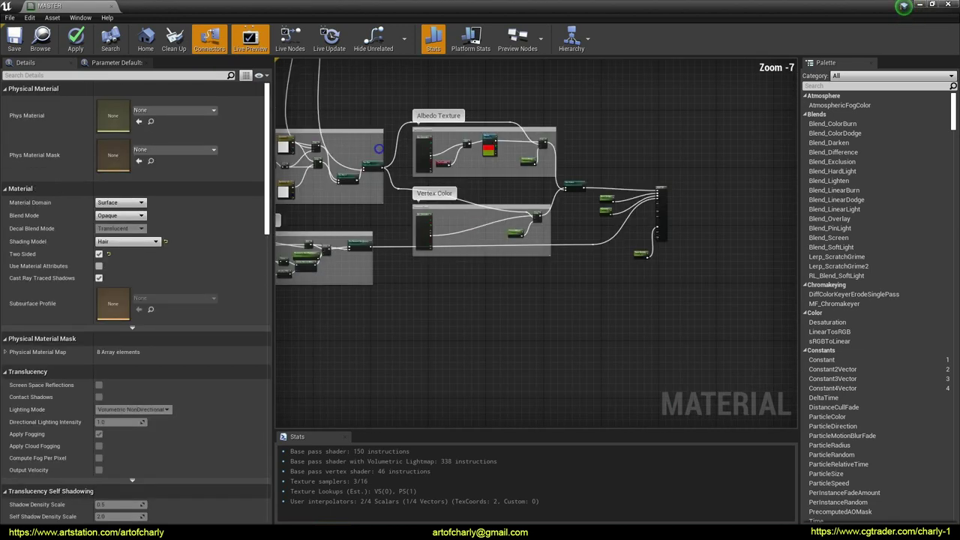
pyautogui.moveTo(378, 150); pyautogui.dragTo(637, 185, button='right')
pyautogui.scroll(4, 570, 186)
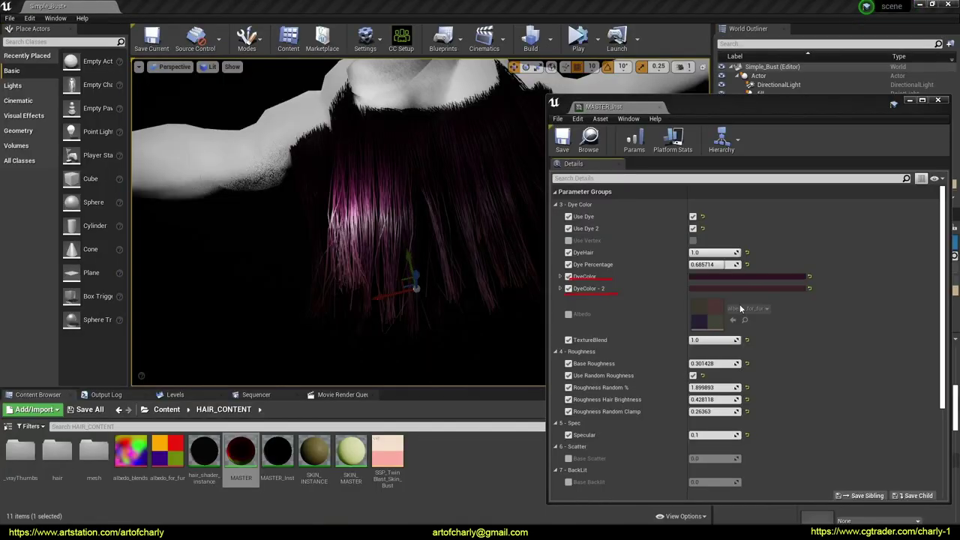
# Step: Set MASTER_Inst's DyeColor to a bright purple of R 0.683121, G 0.161458, B 1.0
pyautogui.click(718, 276)
pyautogui.moveTo(864, 313); pyautogui.dragTo(868, 291)
pyautogui.moveTo(774, 315); pyautogui.dragTo(786, 305)
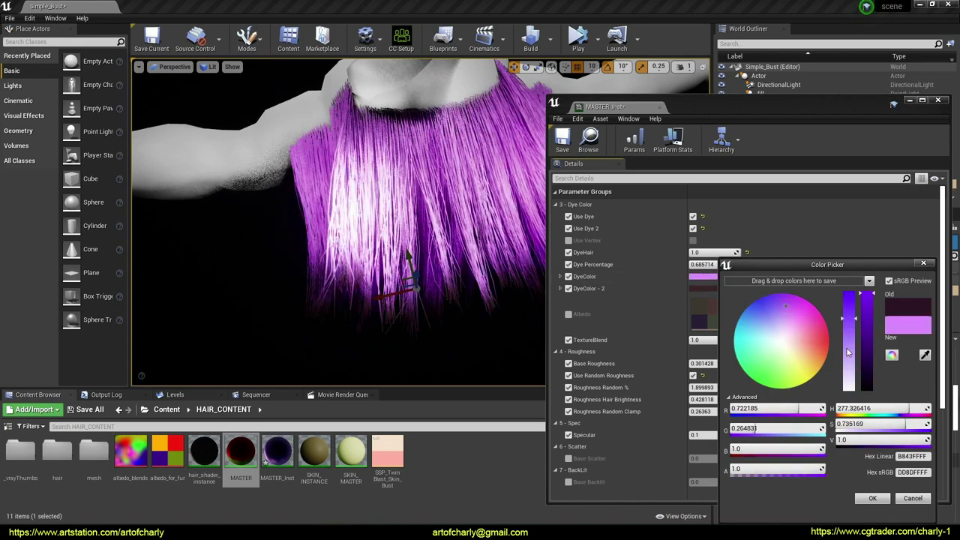
pyautogui.moveTo(854, 318); pyautogui.dragTo(852, 306)
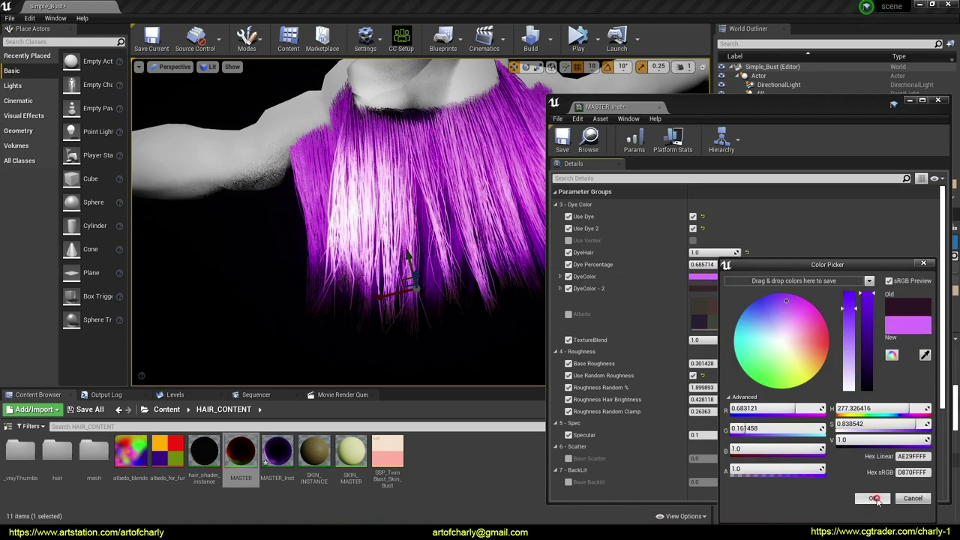
pyautogui.click(873, 498)
# Step: Set MASTER_Inst's DyeColor - 2 to a dark green of R 0.0, G 0.046875, B 0.0169
pyautogui.click(743, 289)
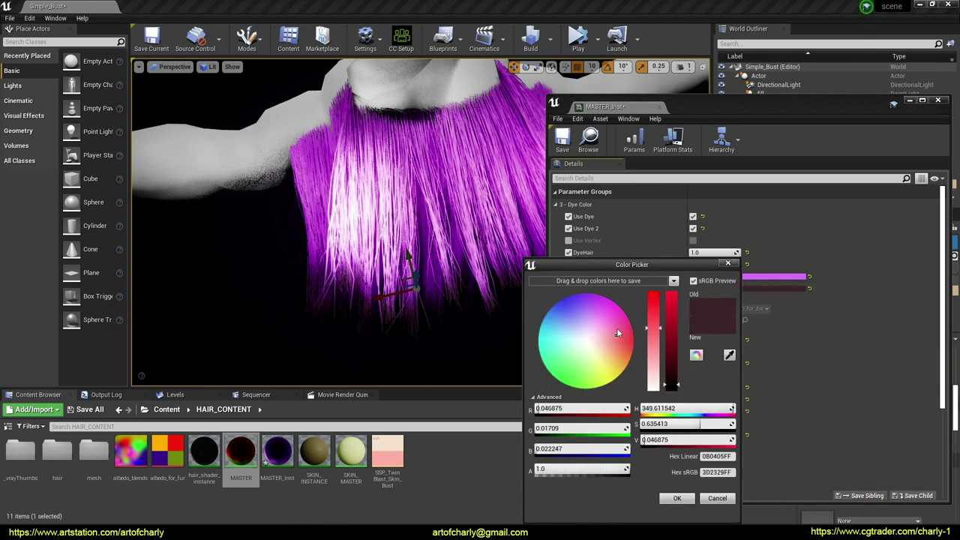
pyautogui.click(654, 297)
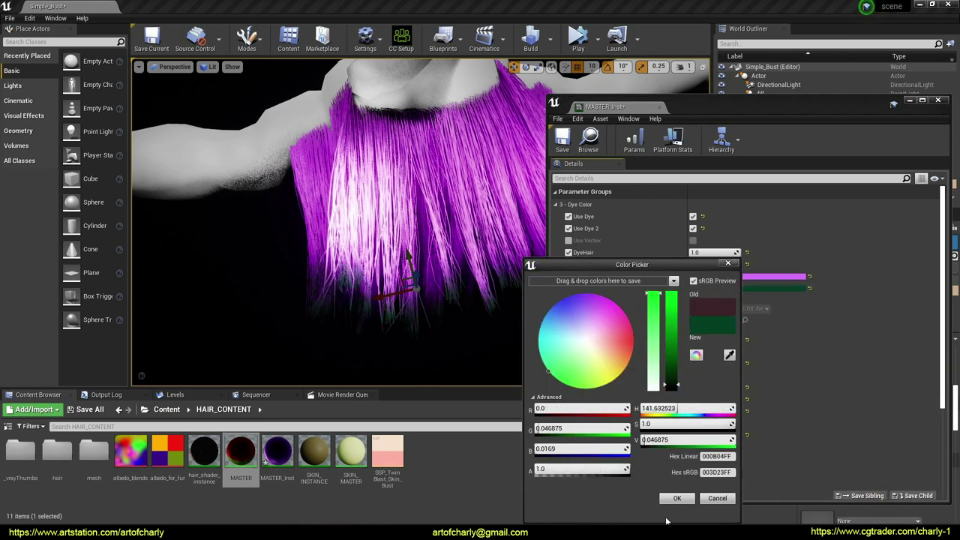
pyautogui.click(677, 498)
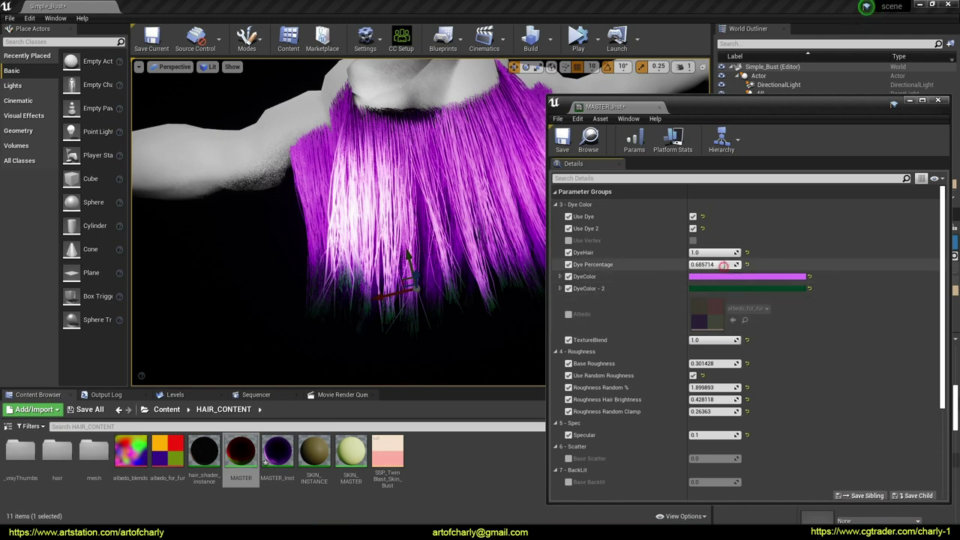
# Step: Set MASTER_Inst's Dye Percentage to 0.01 and DyeHair to 0.52381 to adjust the transition between root and tip colours
pyautogui.moveTo(724, 266); pyautogui.dragTo(702, 265)
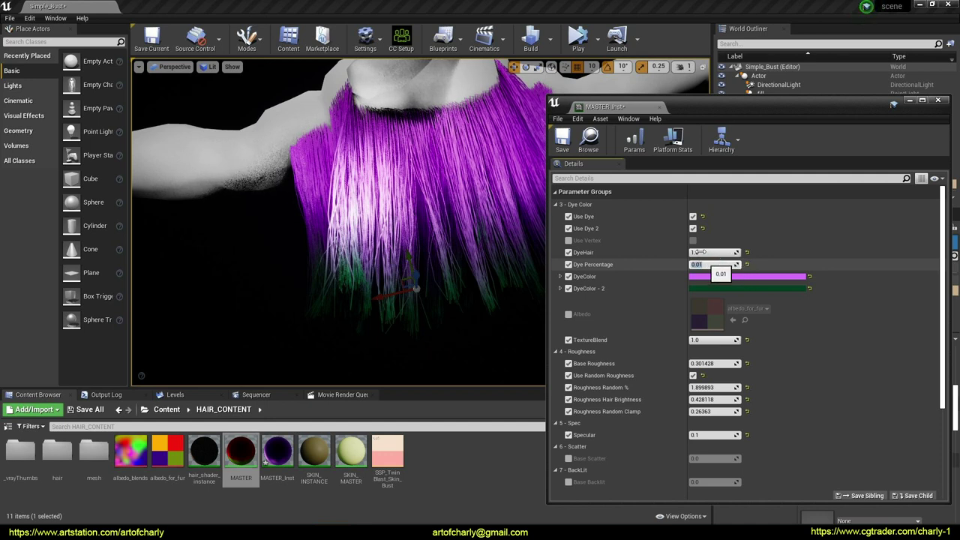
pyautogui.moveTo(697, 252); pyautogui.dragTo(728, 252)
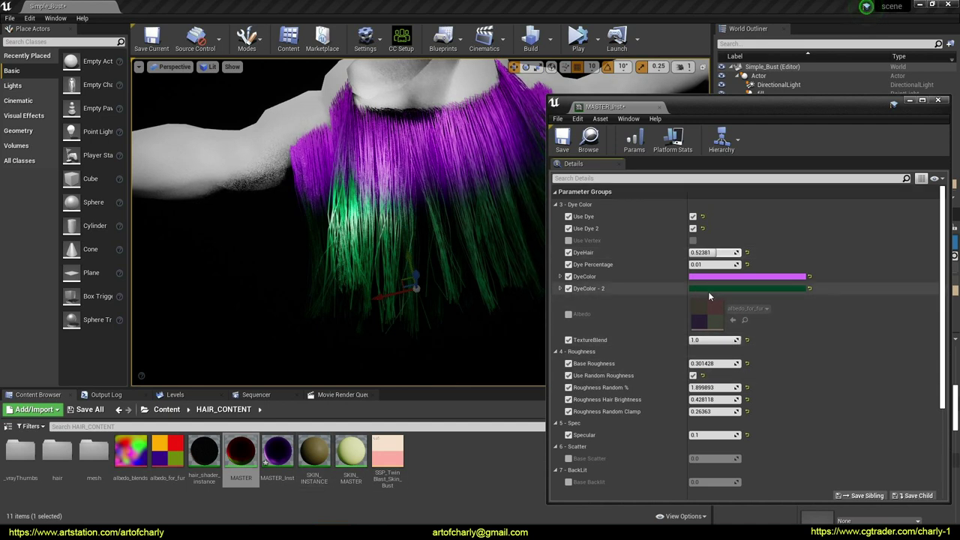
pyautogui.moveTo(368, 227); pyautogui.dragTo(389, 284)
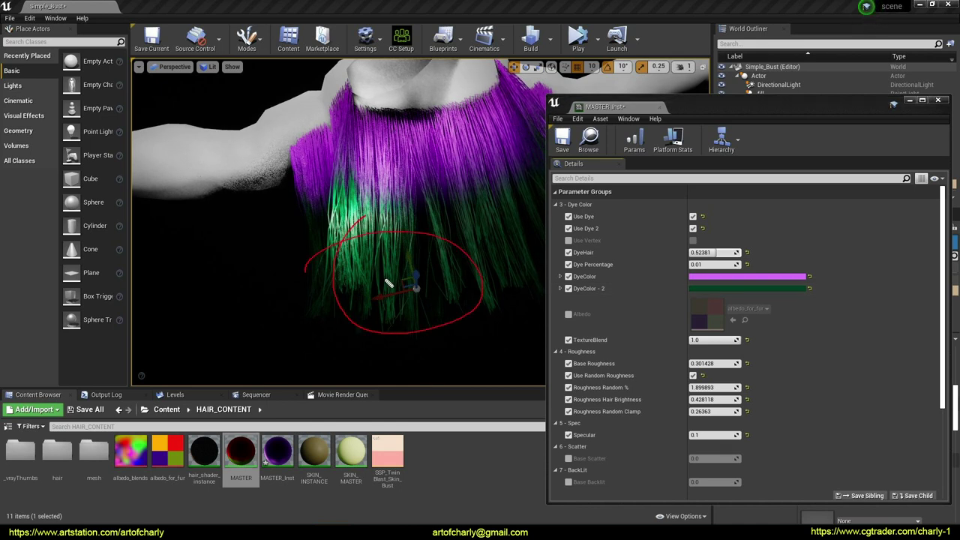
pyautogui.press('Escape')
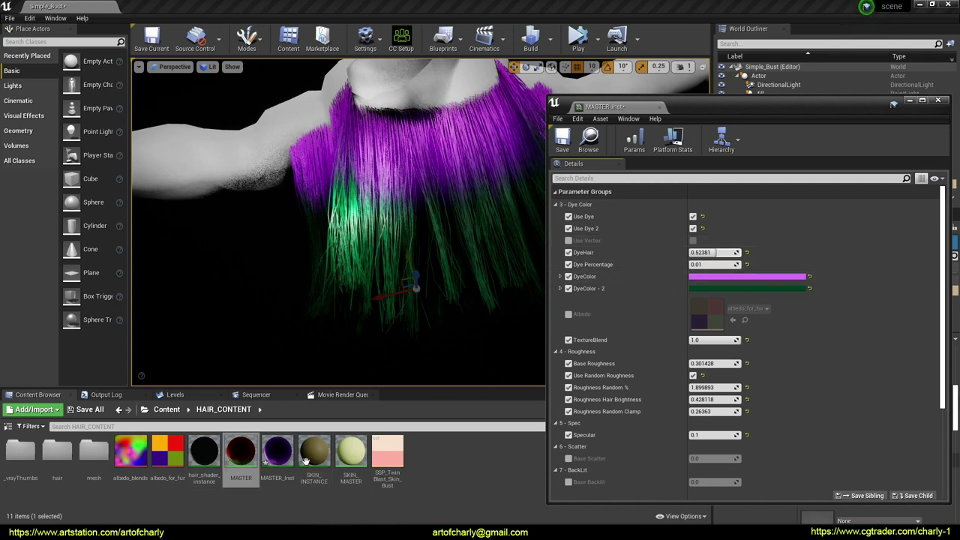
# Step: Open the MASTER material in a maximized editor and examine how the Dye Hair group's gradient and dye colours feed the Lerp nodes
pyautogui.doubleClick(241, 451)
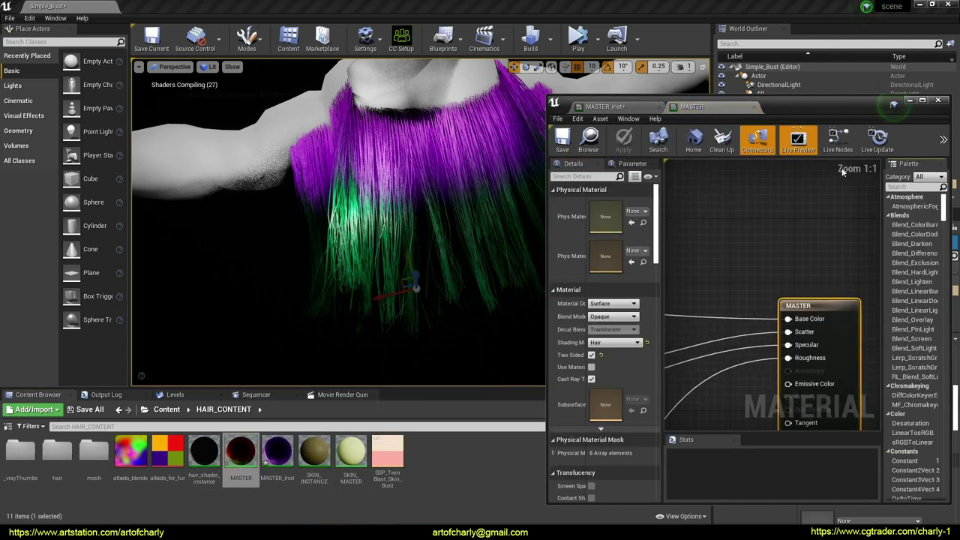
pyautogui.click(922, 102)
pyautogui.scroll(-4, 583, 159)
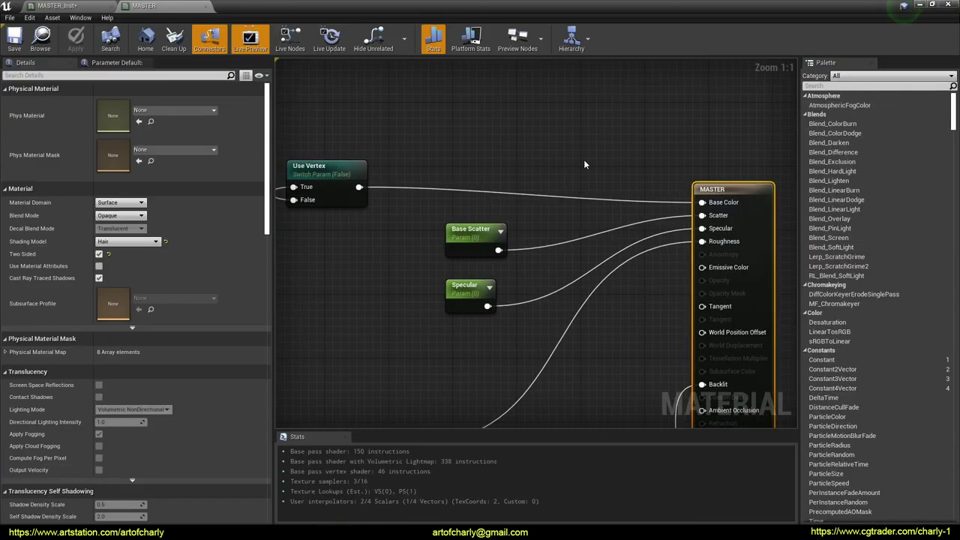
pyautogui.scroll(-4, 451, 162)
pyautogui.moveTo(451, 163); pyautogui.dragTo(729, 219, button='right')
pyautogui.scroll(6, 477, 209)
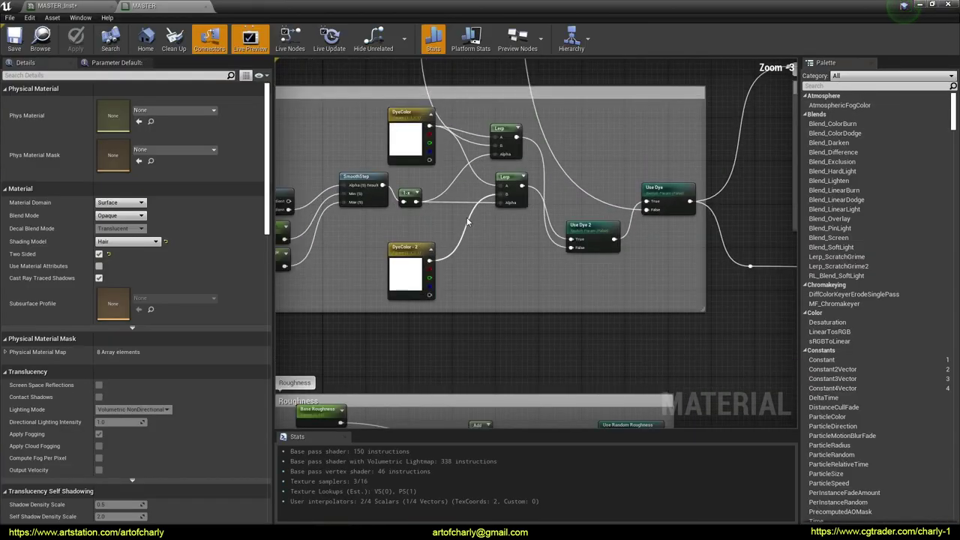
pyautogui.moveTo(398, 225); pyautogui.dragTo(475, 278, button='right')
pyautogui.scroll(1, 568, 260)
pyautogui.scroll(1, 487, 279)
pyautogui.scroll(-1, 495, 273)
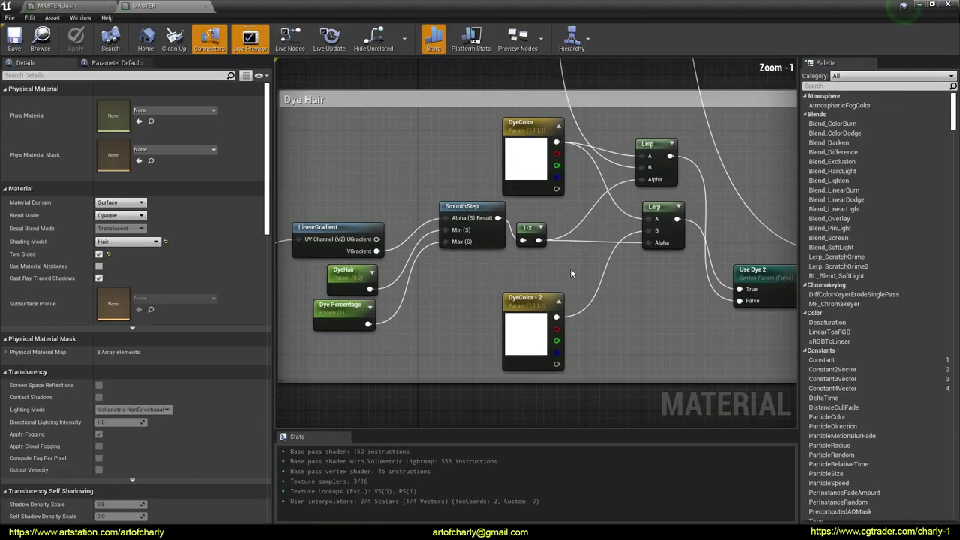
pyautogui.scroll(-2, 570, 273)
pyautogui.moveTo(570, 269); pyautogui.dragTo(502, 258, button='right')
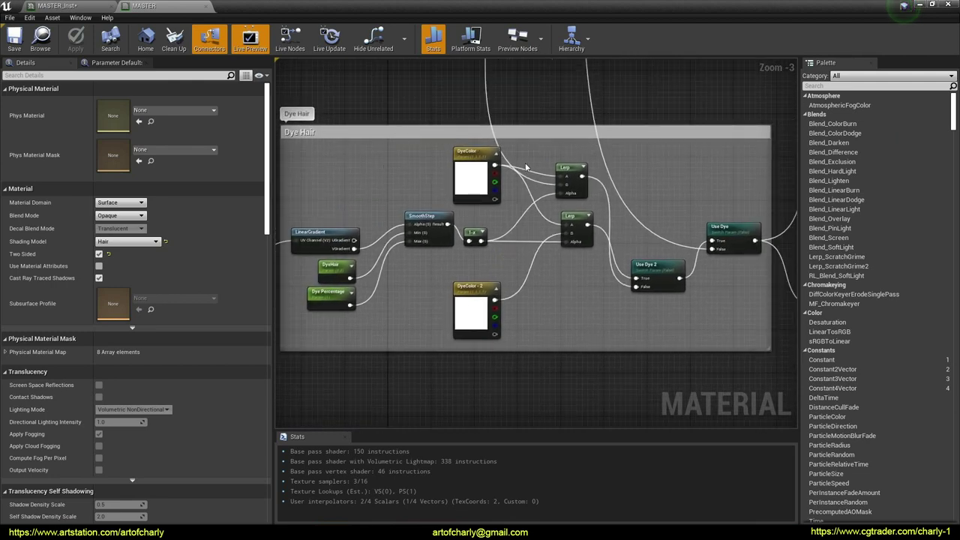
# Step: Examine how the two Lerp outputs connect through the Use Dye 2 and Use Dye switches in the Dye Hair group
pyautogui.scroll(-1, 553, 172)
pyautogui.moveTo(665, 163); pyautogui.dragTo(563, 148, button='right')
pyautogui.scroll(4, 525, 230)
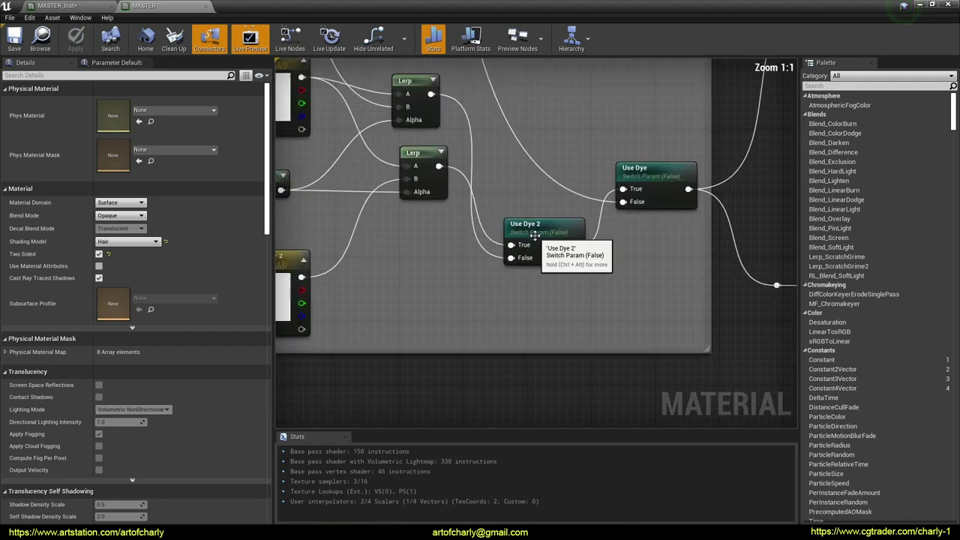
pyautogui.moveTo(534, 234); pyautogui.dragTo(419, 276, button='right')
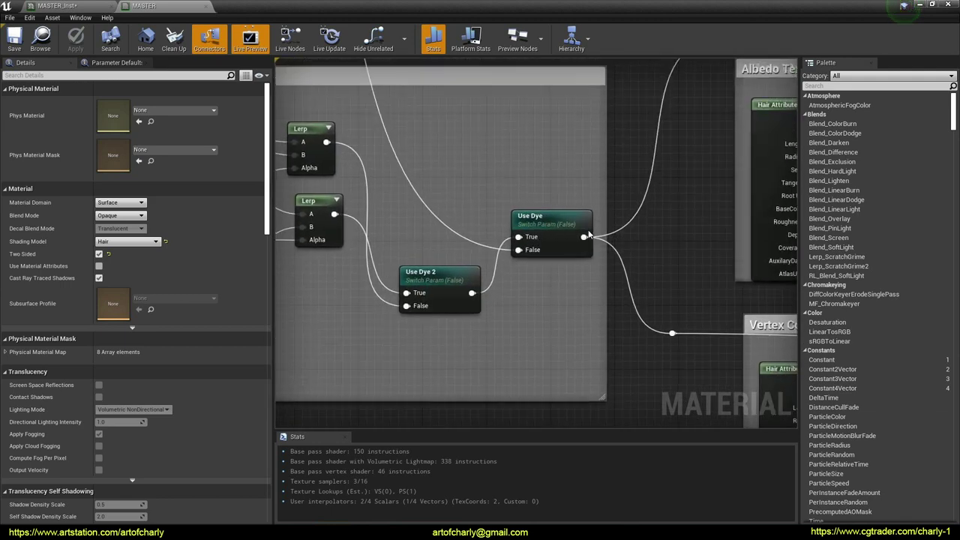
pyautogui.moveTo(531, 270); pyautogui.dragTo(599, 207)
pyautogui.press('Escape')
pyautogui.moveTo(488, 296); pyautogui.dragTo(670, 264, button='right')
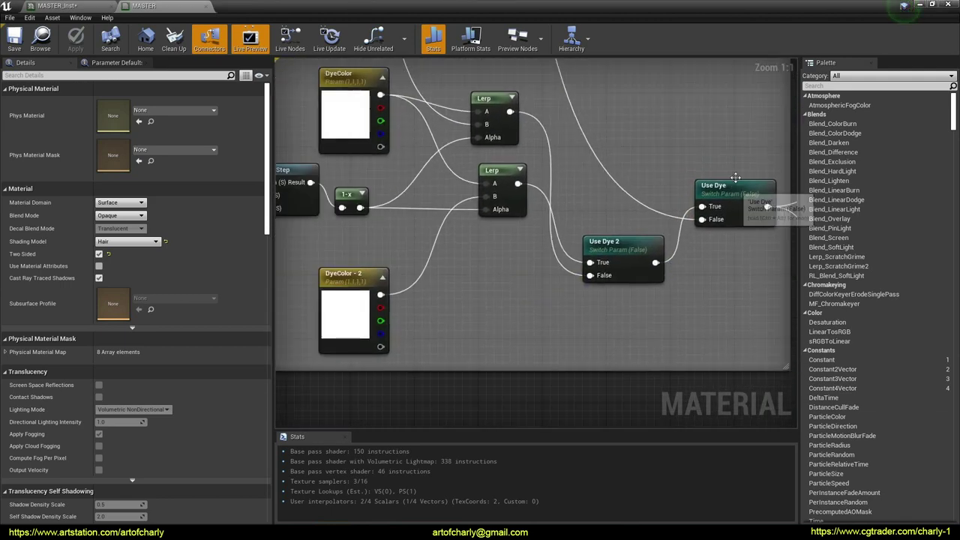
pyautogui.moveTo(551, 278); pyautogui.dragTo(667, 323)
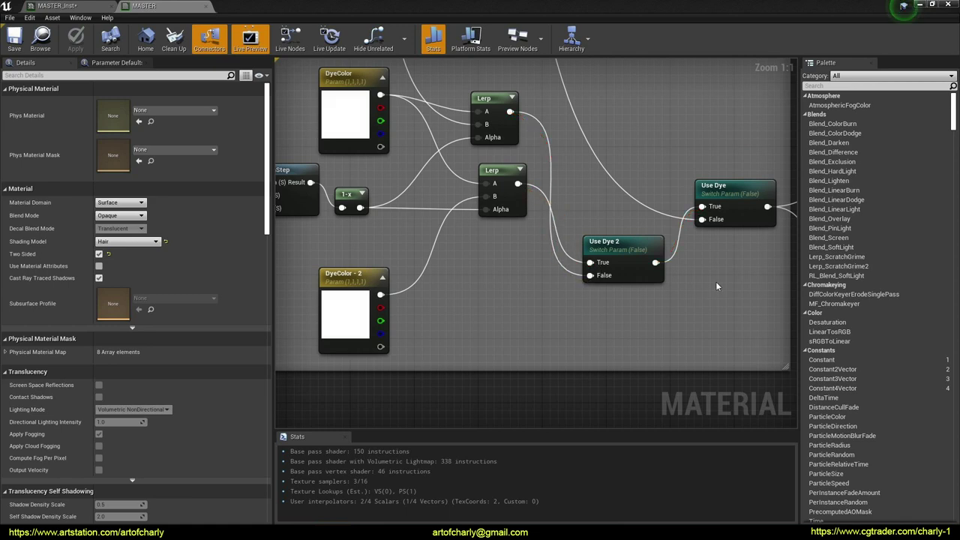
# Step: Trace the Use Dye output to the Albedo Texture and Vertex Color groups, and return to the Dye Hair group
pyautogui.moveTo(717, 287); pyautogui.dragTo(406, 343, button='right')
pyautogui.moveTo(585, 304); pyautogui.dragTo(417, 277, button='right')
pyautogui.scroll(-2, 415, 241)
pyautogui.scroll(-2, 417, 244)
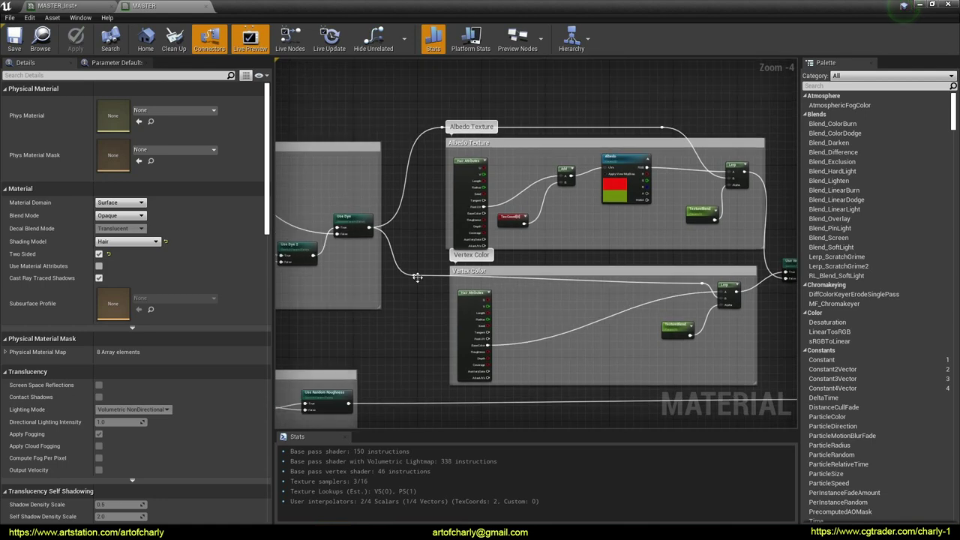
pyautogui.moveTo(340, 235); pyautogui.dragTo(605, 234, button='right')
pyautogui.scroll(4, 446, 219)
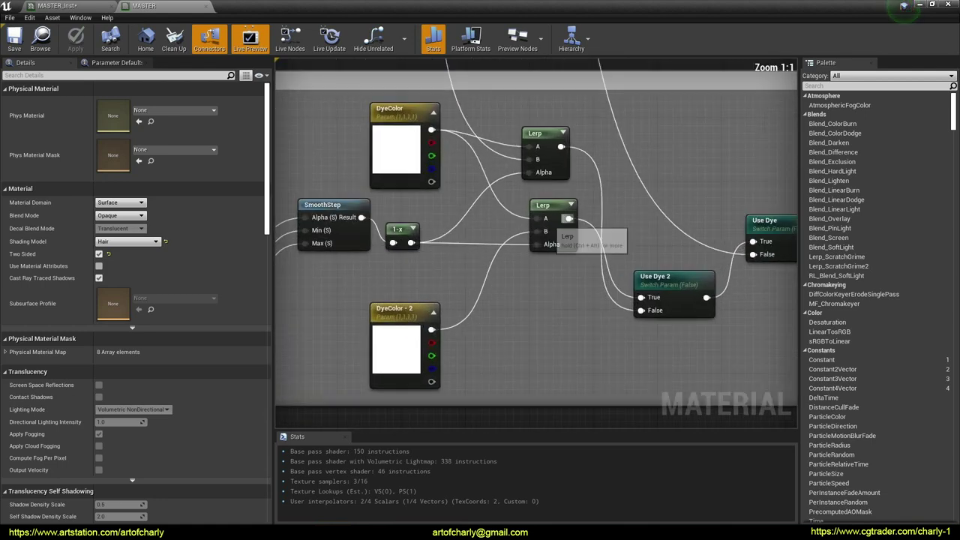
# Step: Inspect how LinearGradient, DyeHair and Dye Percentage drive the SmoothStep and 1-x nodes that blend the dye colours
pyautogui.moveTo(390, 264); pyautogui.dragTo(616, 252, button='right')
pyautogui.scroll(-6, 414, 271)
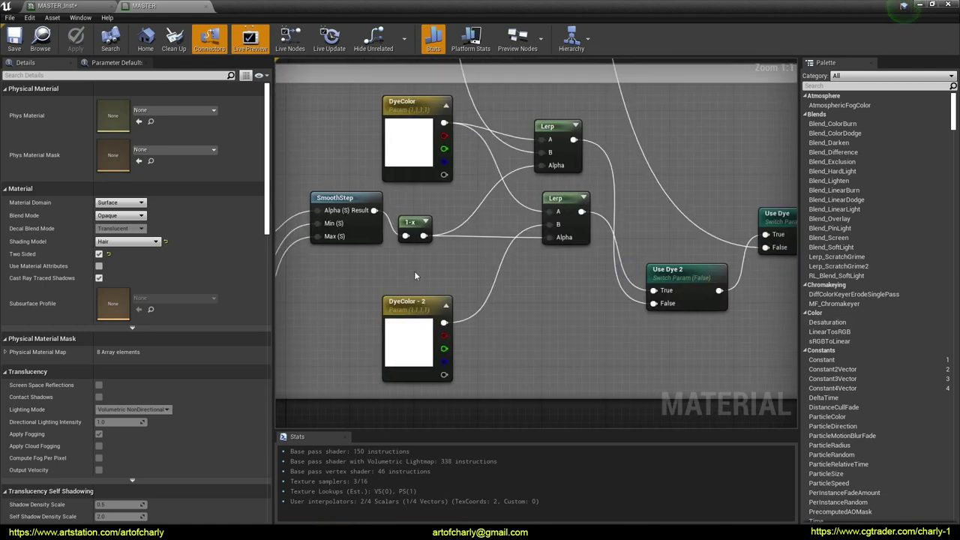
pyautogui.scroll(6, 494, 283)
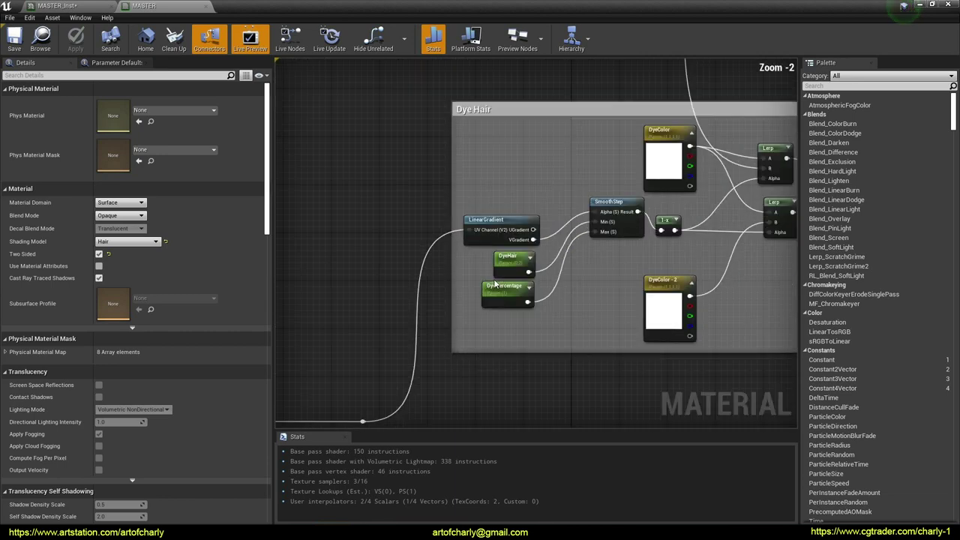
pyautogui.moveTo(634, 228); pyautogui.dragTo(421, 283, button='right')
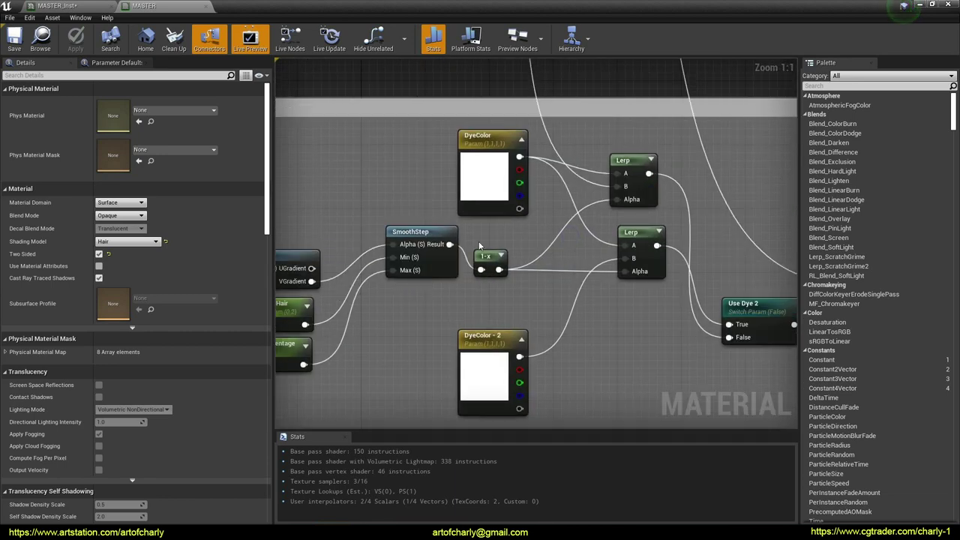
pyautogui.scroll(-5, 555, 274)
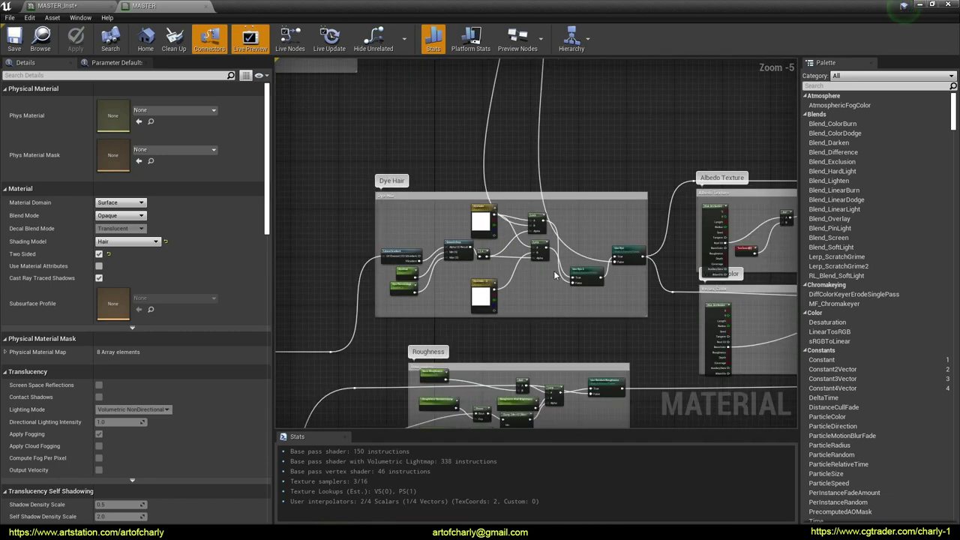
pyautogui.scroll(5, 556, 274)
pyautogui.moveTo(456, 272); pyautogui.dragTo(730, 333, button='right')
pyautogui.scroll(-8, 603, 171)
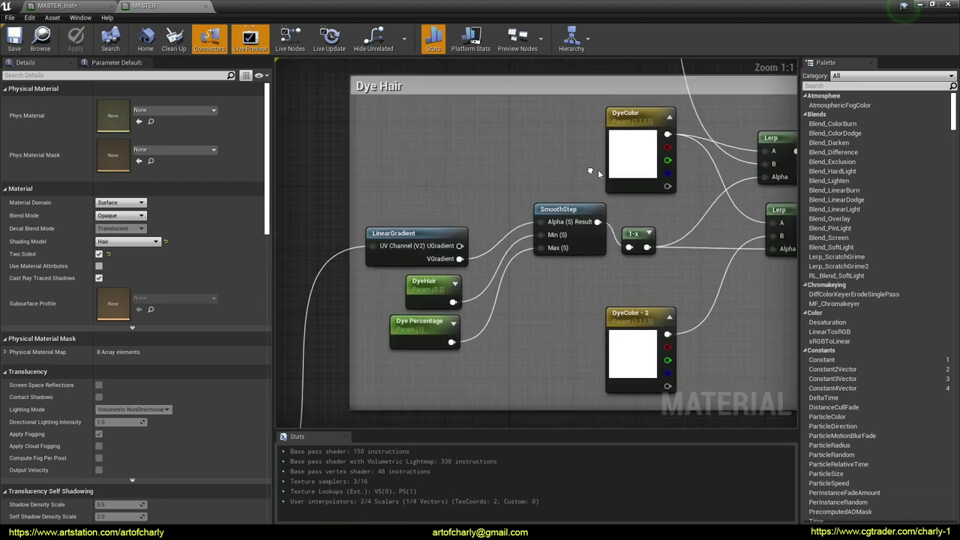
# Step: Review the path from DyeColor and DyeColor - 2 through the Lerp nodes and dye switches to the Use Dye output
pyautogui.moveTo(622, 178); pyautogui.dragTo(546, 217, button='right')
pyautogui.scroll(6, 464, 196)
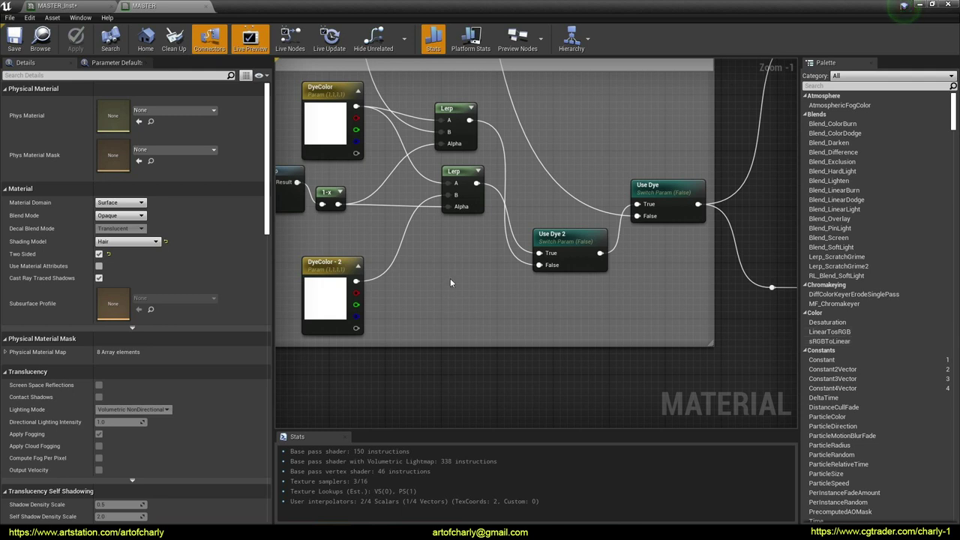
pyautogui.scroll(1, 480, 300)
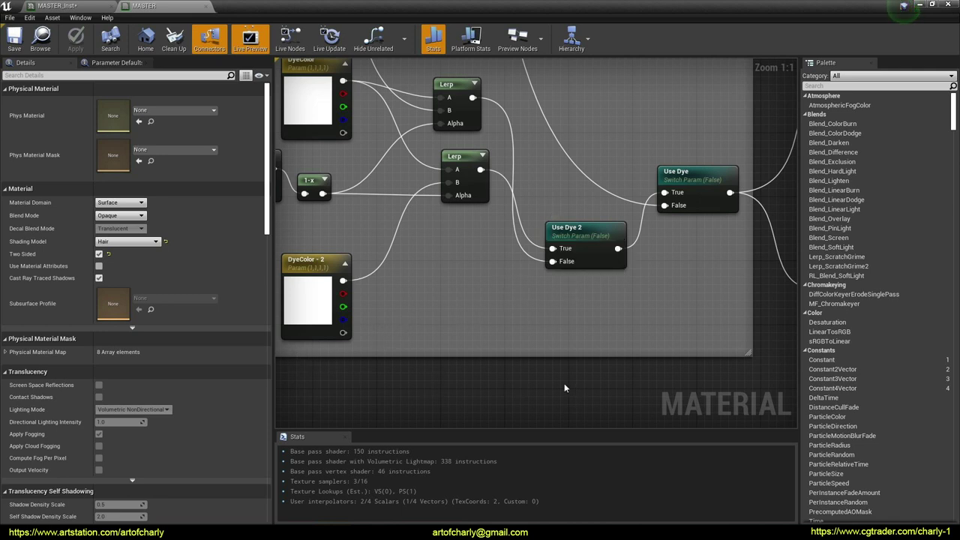
pyautogui.scroll(-4, 507, 257)
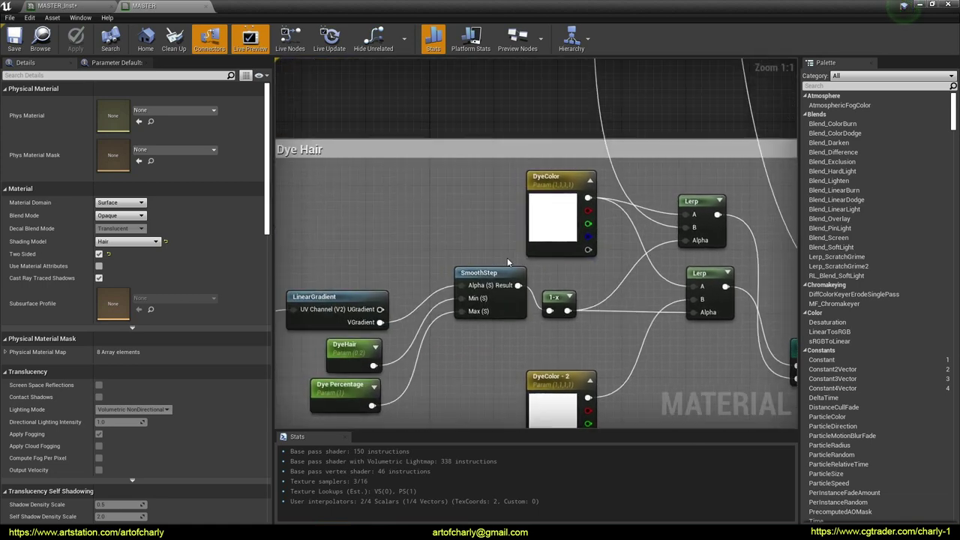
pyautogui.moveTo(578, 276); pyautogui.dragTo(427, 243, button='right')
pyautogui.scroll(4, 381, 282)
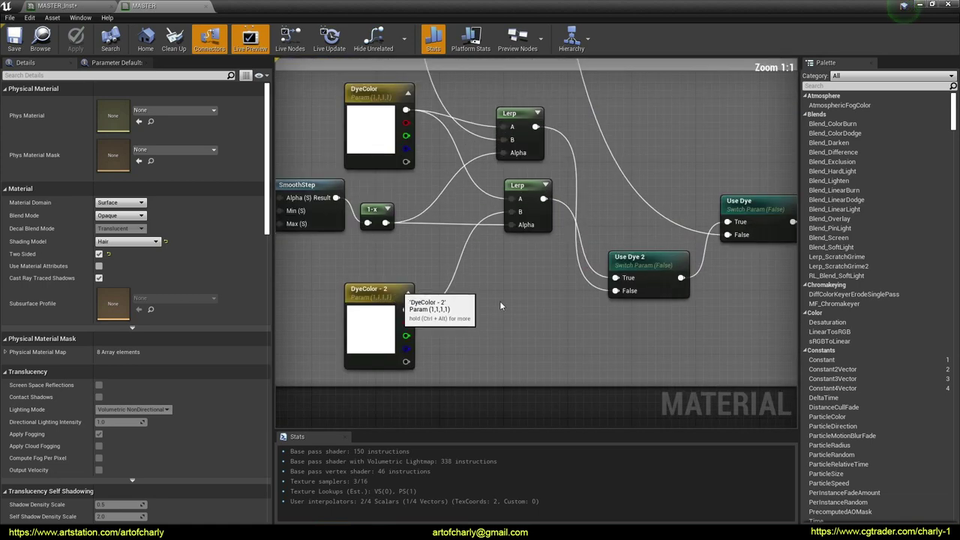
pyautogui.moveTo(591, 302); pyautogui.dragTo(373, 285, button='right')
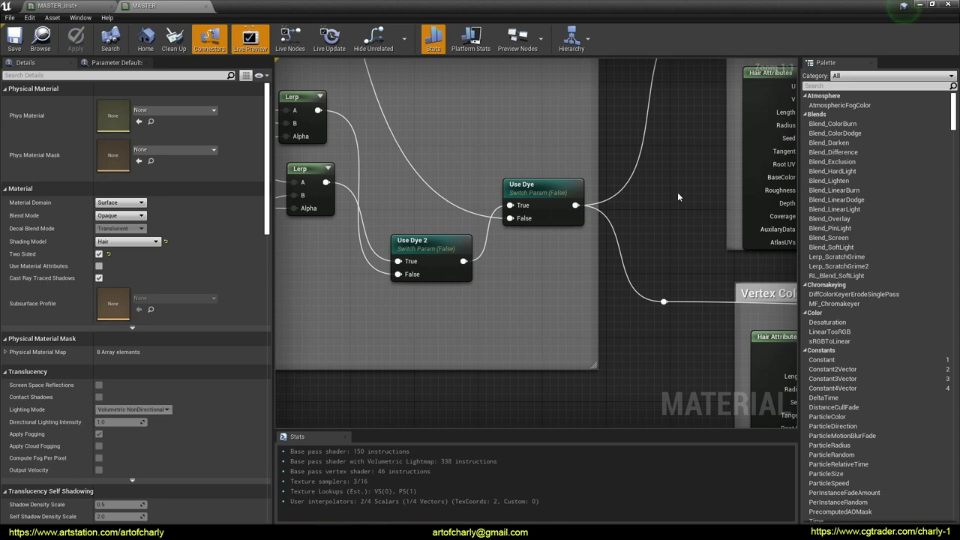